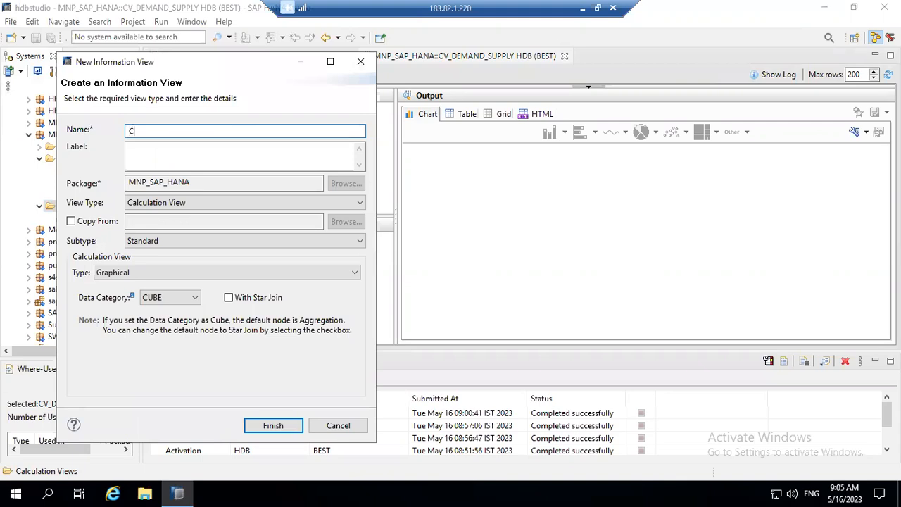
Name the new graphical calculation view CV_SO_PO_U, fill its label, and create it.
{"action": "type", "text": "V_"}
{"action": "type", "text": "U"}
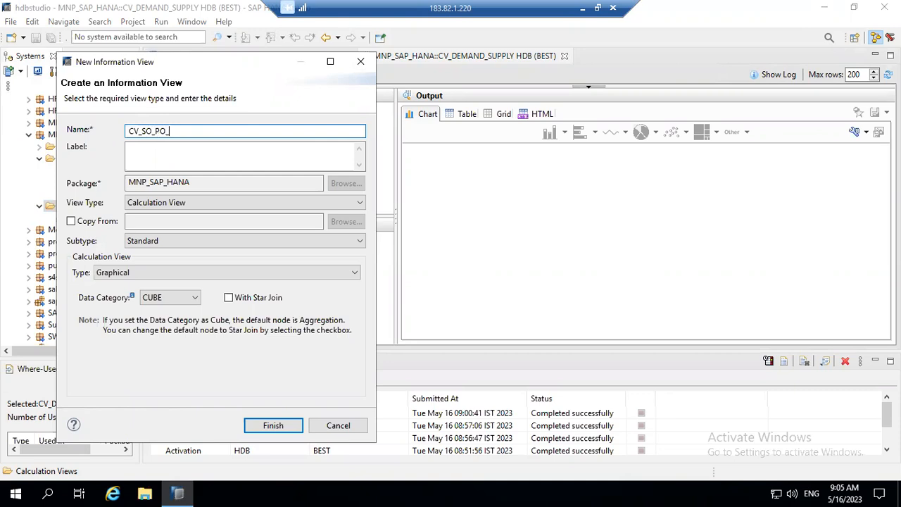
{"action": "key", "text": "Tab"}
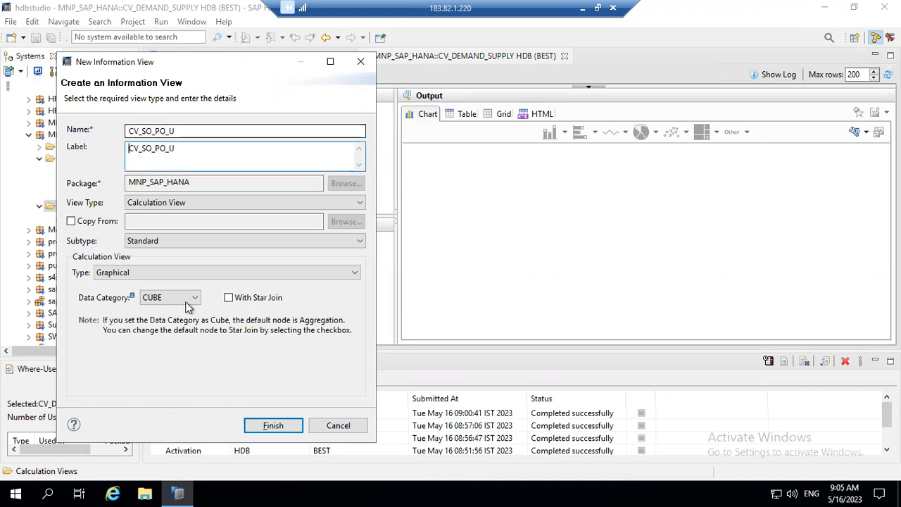
{"action": "left_click", "coordinate": [278, 427]}
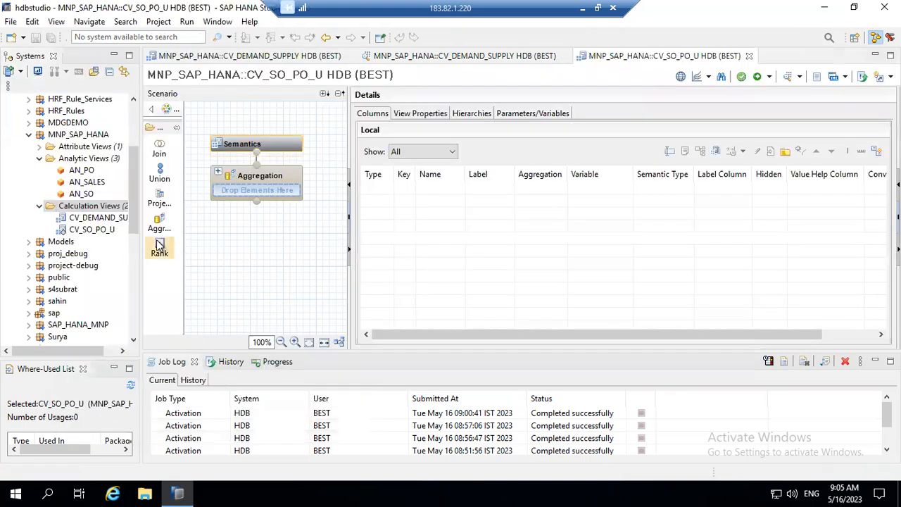
Add two projection nodes side by side on the canvas.
{"action": "left_click_drag", "start_coordinate": [159, 204], "coordinate": [195, 288]}
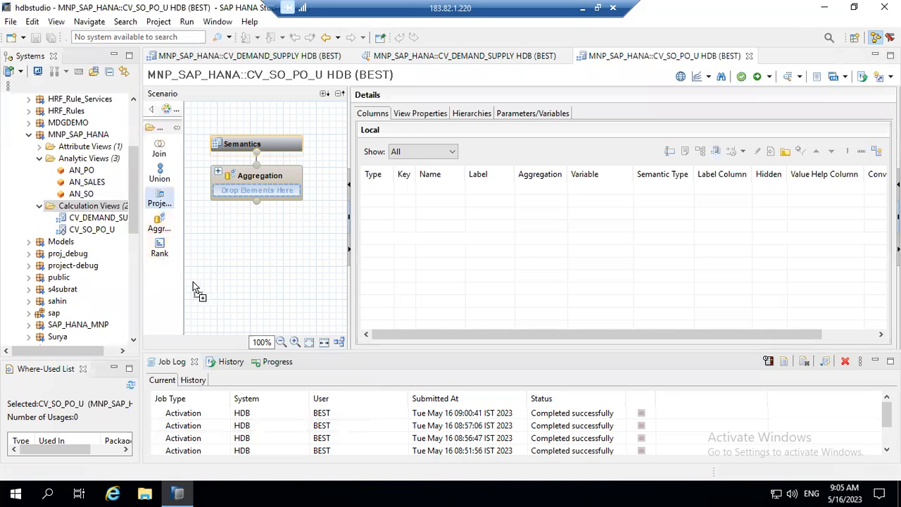
{"action": "left_click_drag", "start_coordinate": [162, 193], "coordinate": [243, 241]}
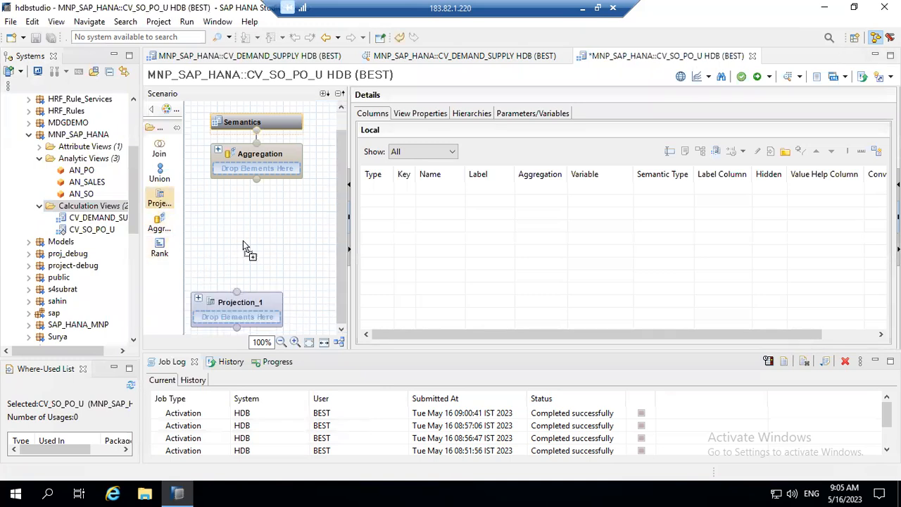
{"action": "mouse_move", "coordinate": [287, 276]}
{"action": "left_mouse_down"}
{"action": "mouse_move", "coordinate": [286, 252]}
{"action": "mouse_move", "coordinate": [277, 269]}
{"action": "left_mouse_up"}
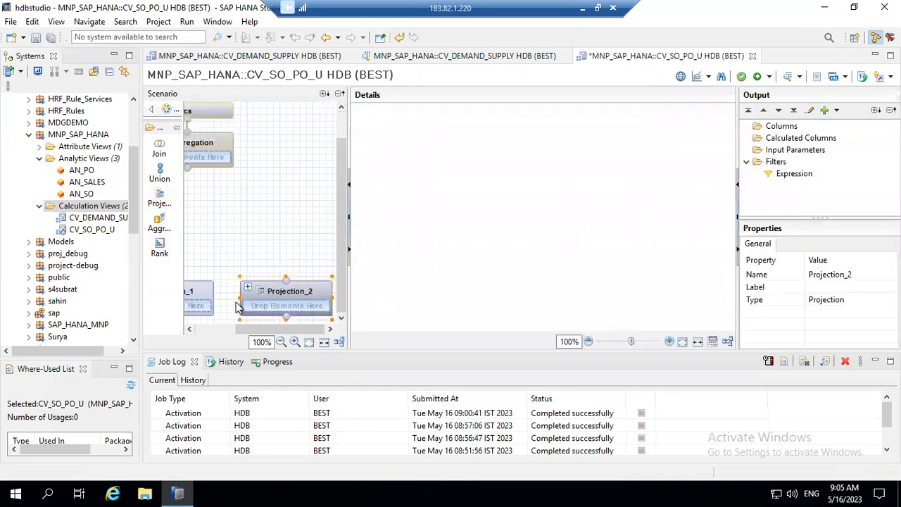
Feed AN_SALES into Projection_1 and AN_PO into Projection_2, then begin renaming Projection_1.
{"action": "left_click_drag", "start_coordinate": [86, 184], "coordinate": [200, 308]}
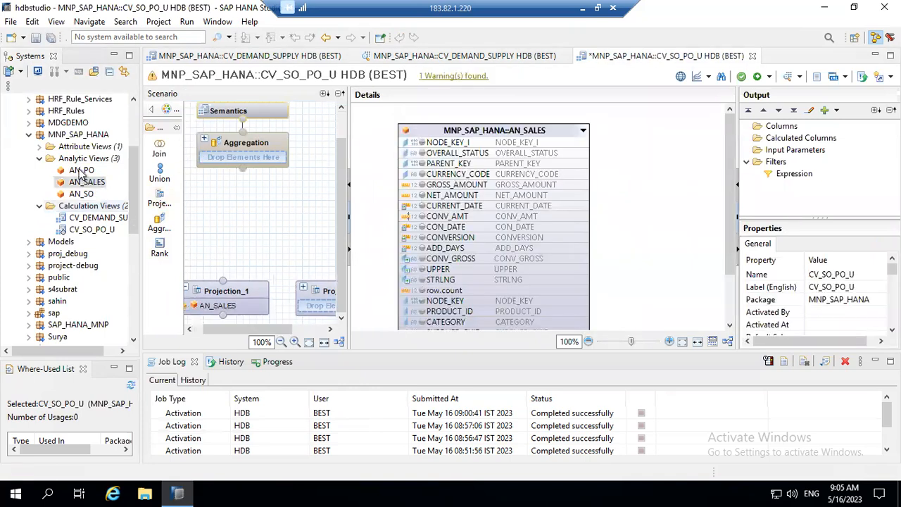
{"action": "left_click_drag", "start_coordinate": [284, 289], "coordinate": [211, 327]}
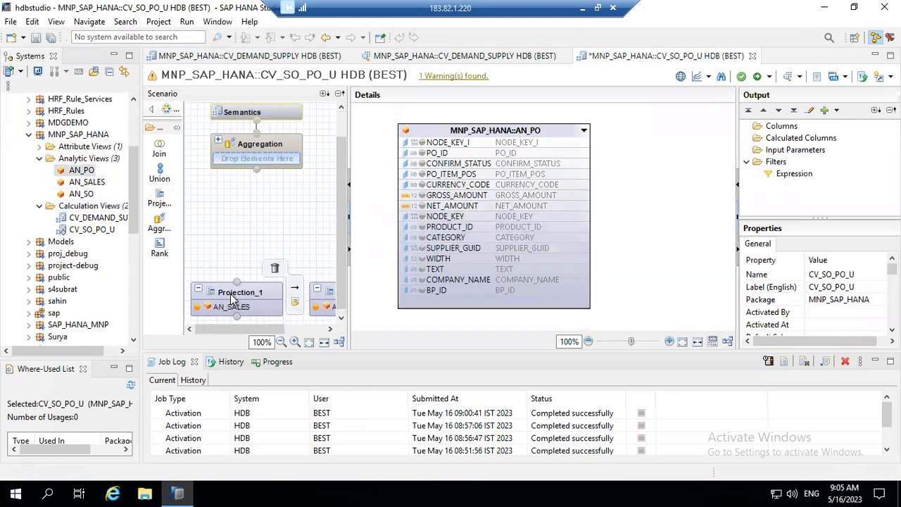
{"action": "right_click", "coordinate": [232, 296]}
{"action": "left_click", "coordinate": [280, 381]}
Rename Projection_1 to DEMAND and Projection_2 to SUPPLY.
{"action": "type", "text": "D"}
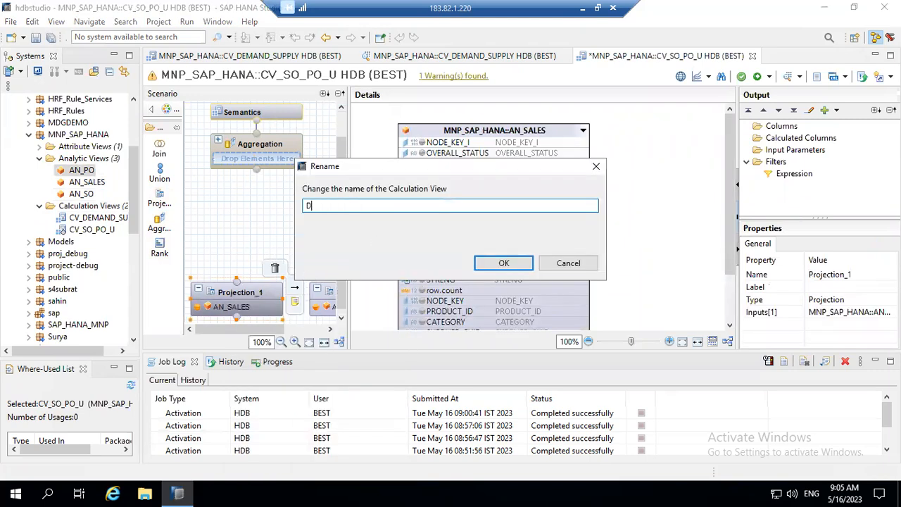
{"action": "type", "text": "EMAND"}
{"action": "key", "text": "Return"}
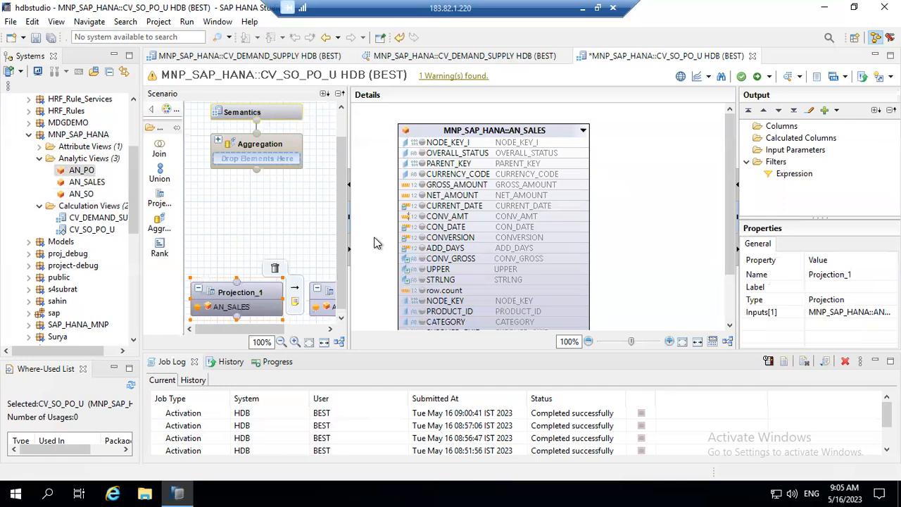
{"action": "right_click", "coordinate": [318, 298]}
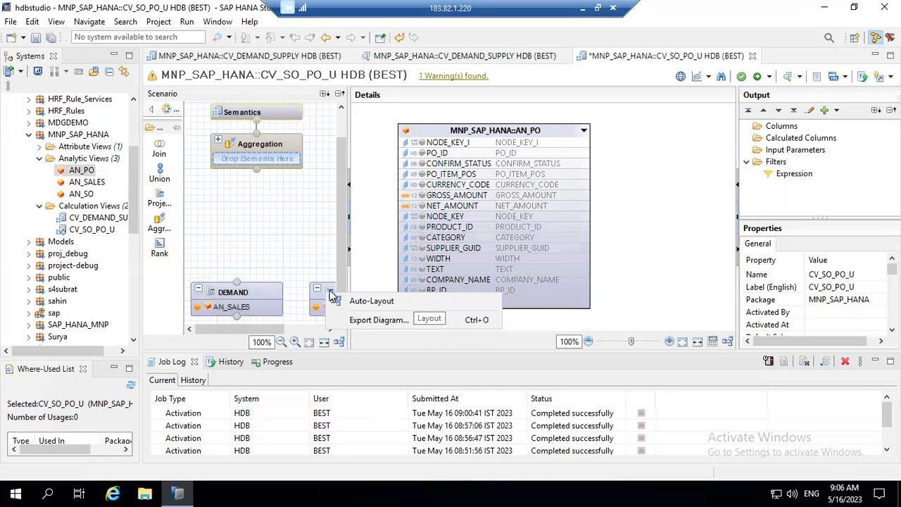
{"action": "left_click", "coordinate": [332, 294]}
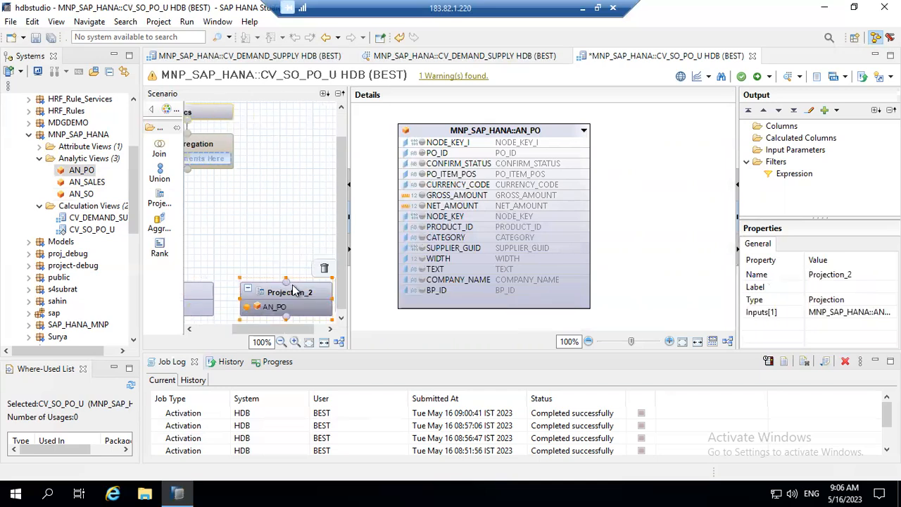
{"action": "right_click", "coordinate": [293, 284]}
{"action": "left_click", "coordinate": [332, 369]}
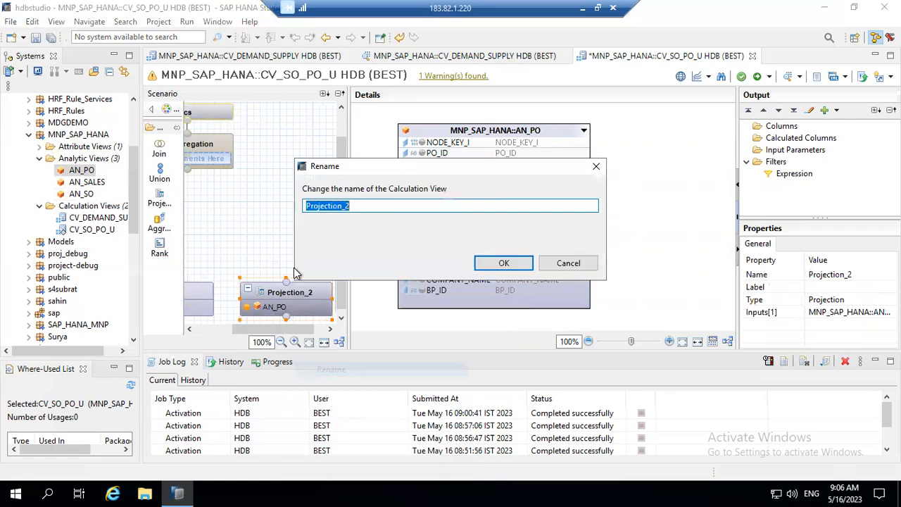
{"action": "type", "text": "SUPPLY"}
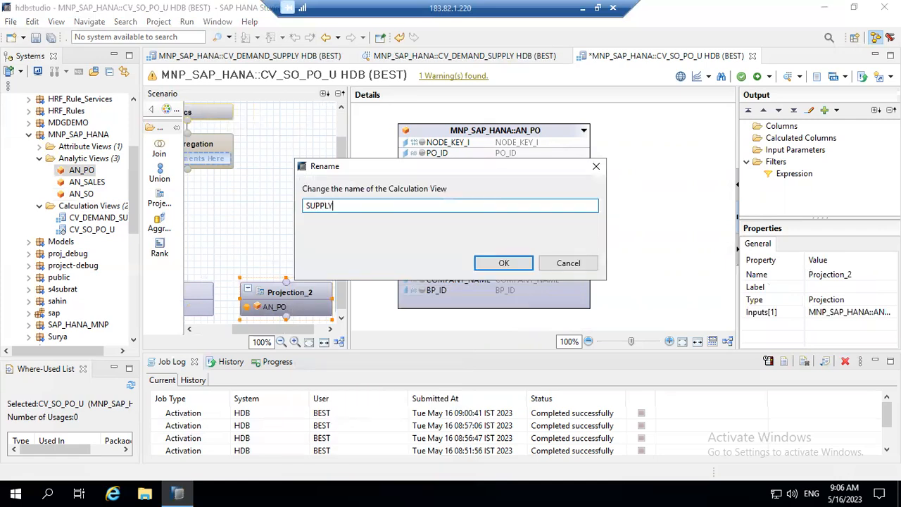
{"action": "key", "text": "Return"}
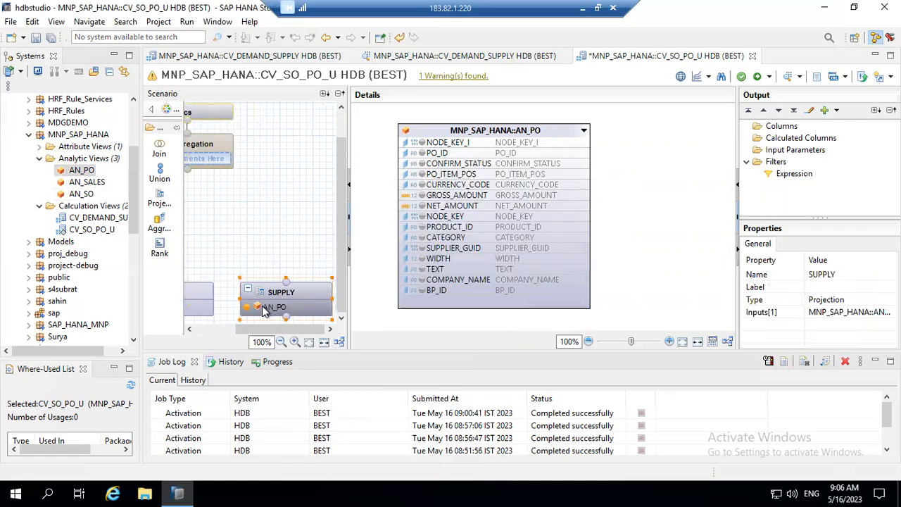
{"action": "left_click", "coordinate": [208, 333]}
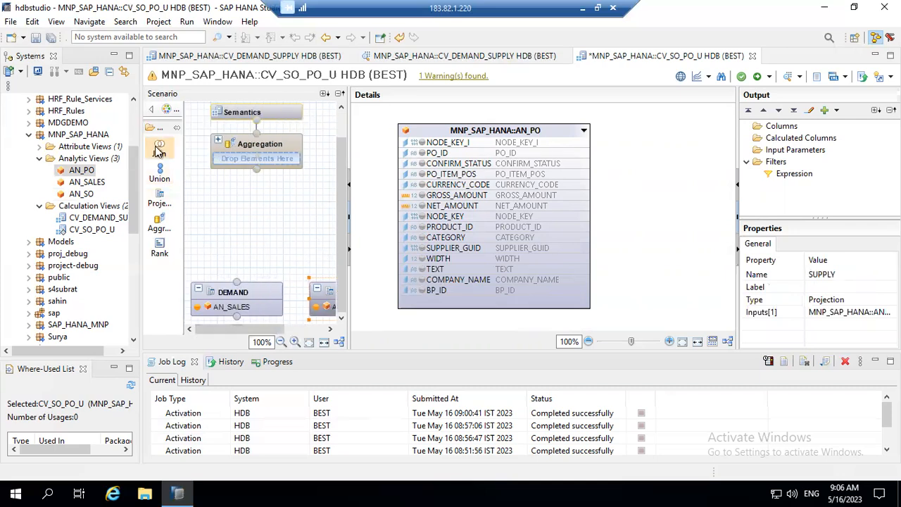
Place a Union_1 node just below the Aggregation node.
{"action": "left_click", "coordinate": [159, 171]}
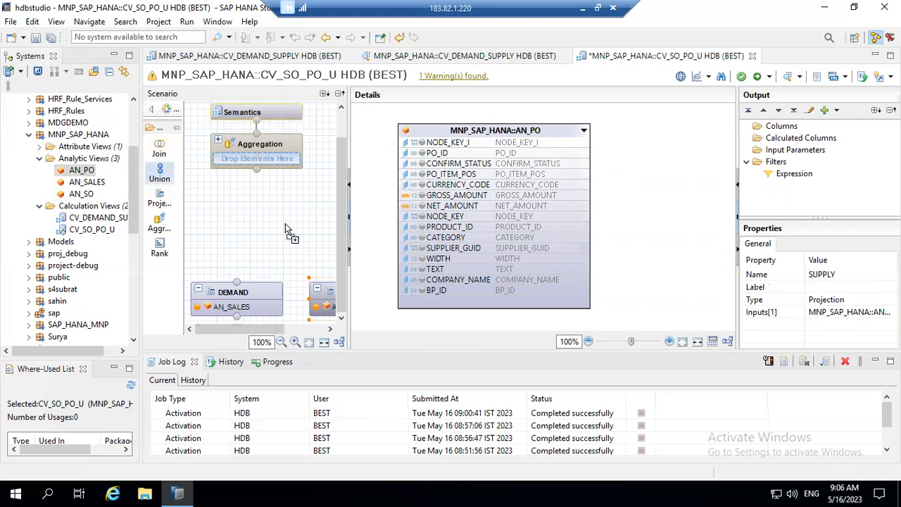
{"action": "left_click", "coordinate": [245, 238]}
{"action": "left_click_drag", "start_coordinate": [262, 252], "coordinate": [232, 215]}
Connect both DEMAND and SUPPLY as inputs of Union_1.
{"action": "mouse_move", "coordinate": [223, 292]}
{"action": "left_click_drag", "start_coordinate": [233, 283], "coordinate": [253, 244]}
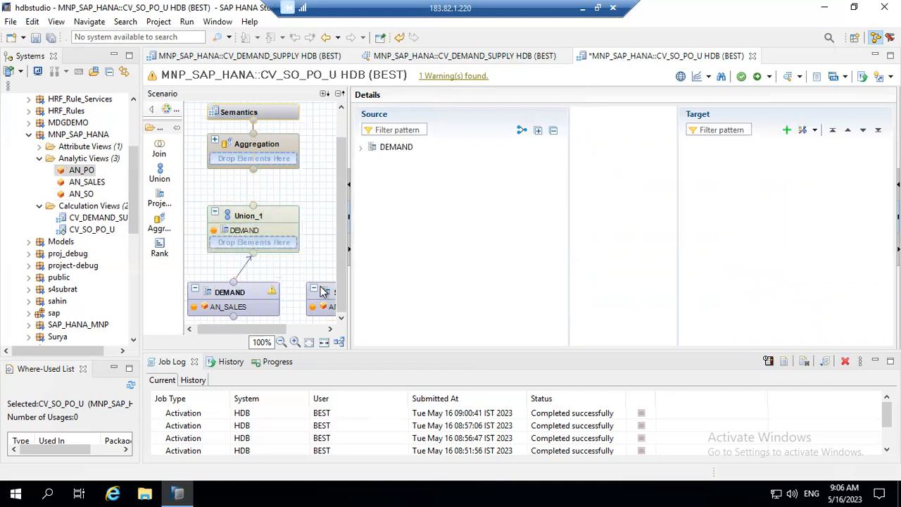
{"action": "left_click_drag", "start_coordinate": [266, 331], "coordinate": [307, 331]}
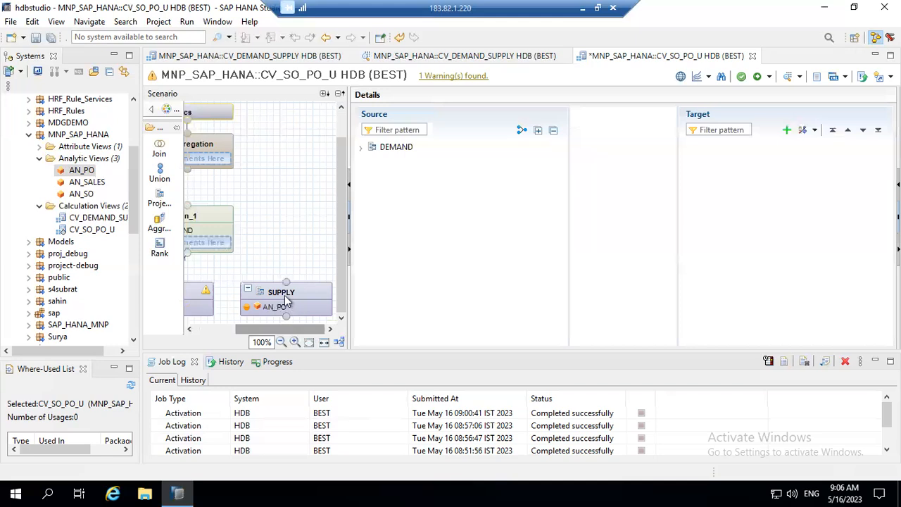
{"action": "left_click_drag", "start_coordinate": [286, 282], "coordinate": [189, 264]}
{"action": "left_click_drag", "start_coordinate": [278, 329], "coordinate": [237, 304]}
{"action": "left_click", "coordinate": [238, 304]}
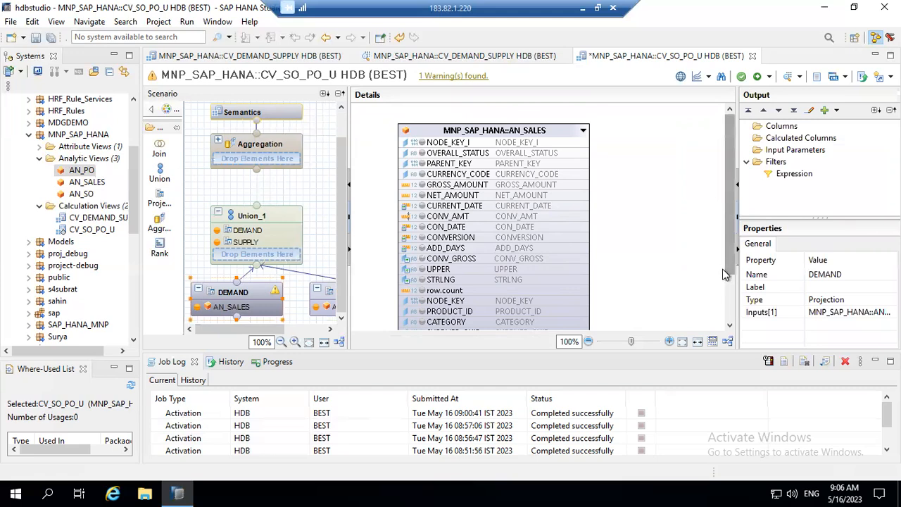
Add TEXT and GROSS_AMOUNT from AN_SALES to the DEMAND output.
{"action": "scroll", "coordinate": [725, 275], "scroll_direction": "down", "scroll_amount": 3}
{"action": "left_click", "coordinate": [463, 291]}
{"action": "right_click", "coordinate": [462, 291]}
{"action": "left_click", "coordinate": [497, 299]}
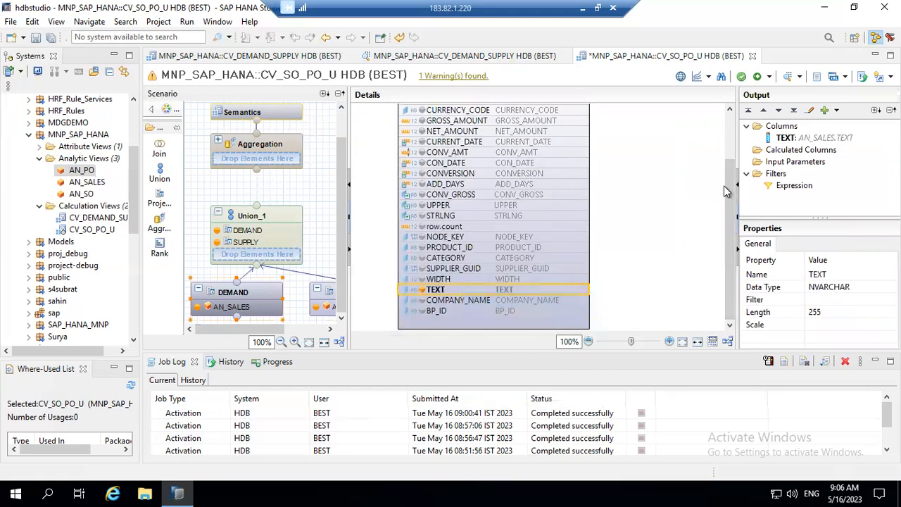
{"action": "scroll", "coordinate": [725, 190], "scroll_direction": "up", "scroll_amount": 3}
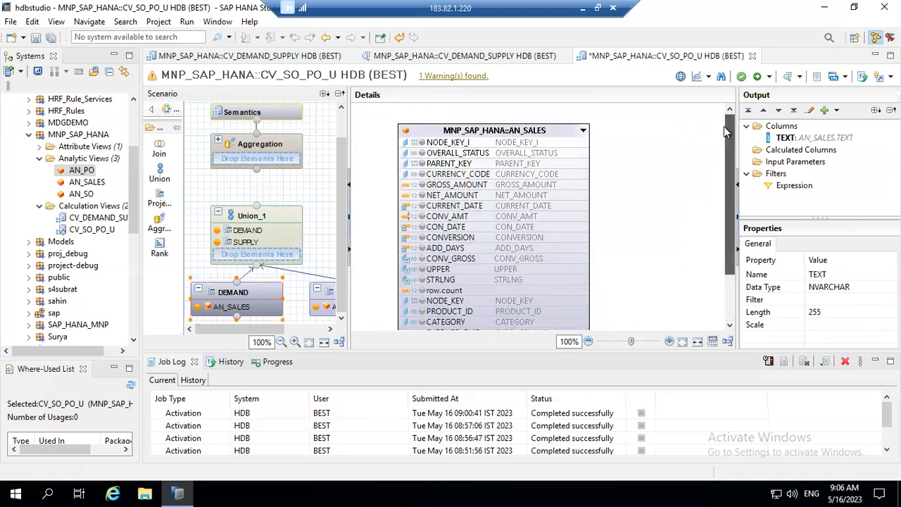
{"action": "left_click", "coordinate": [444, 185]}
{"action": "right_click", "coordinate": [456, 188]}
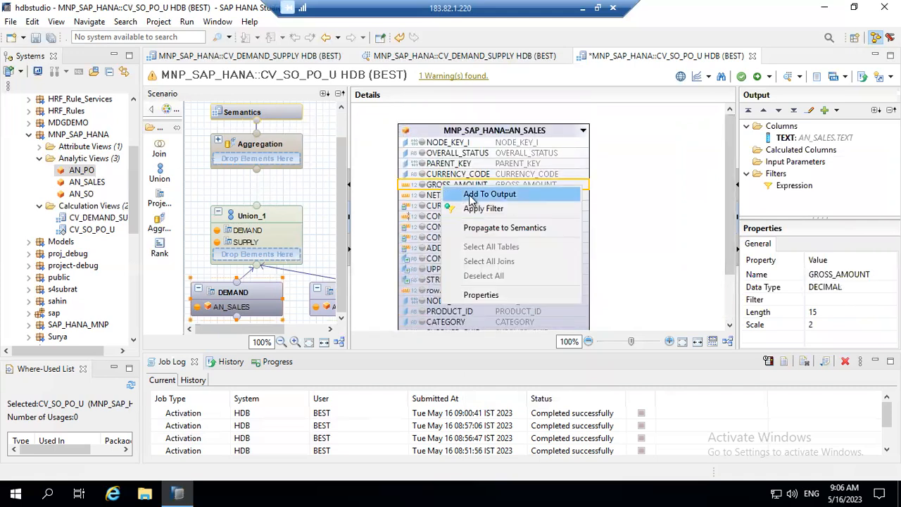
{"action": "left_click", "coordinate": [470, 197]}
Add TEXT and GROSS_AMOUNT from AN_PO to the SUPPLY output.
{"action": "left_click", "coordinate": [330, 295]}
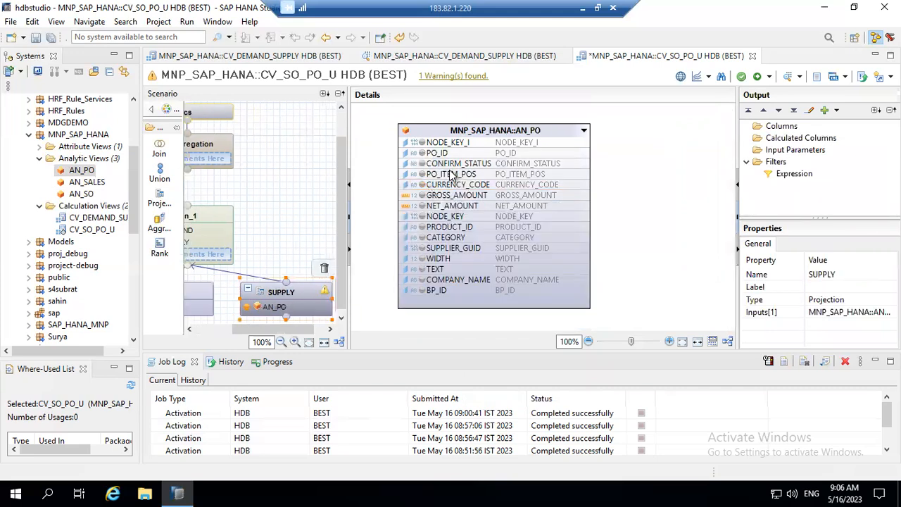
{"action": "left_click", "coordinate": [440, 272]}
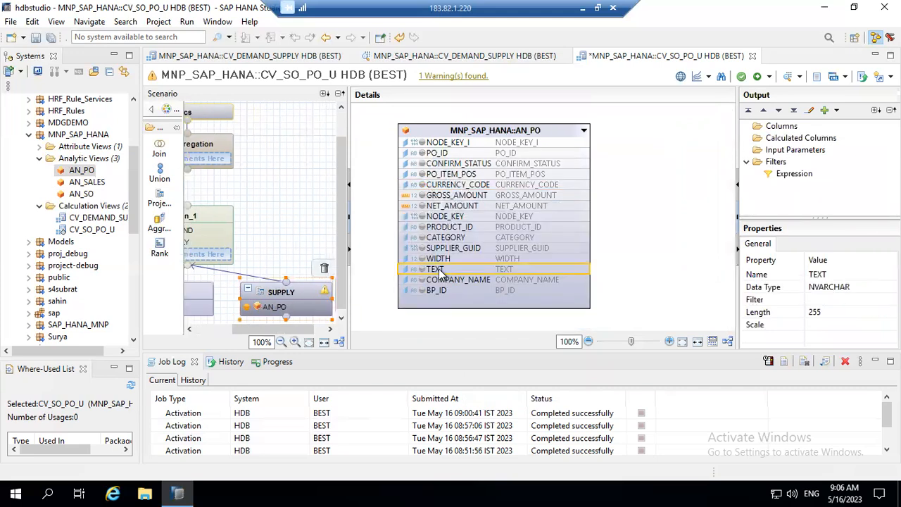
{"action": "right_click", "coordinate": [440, 272]}
{"action": "left_click", "coordinate": [489, 279]}
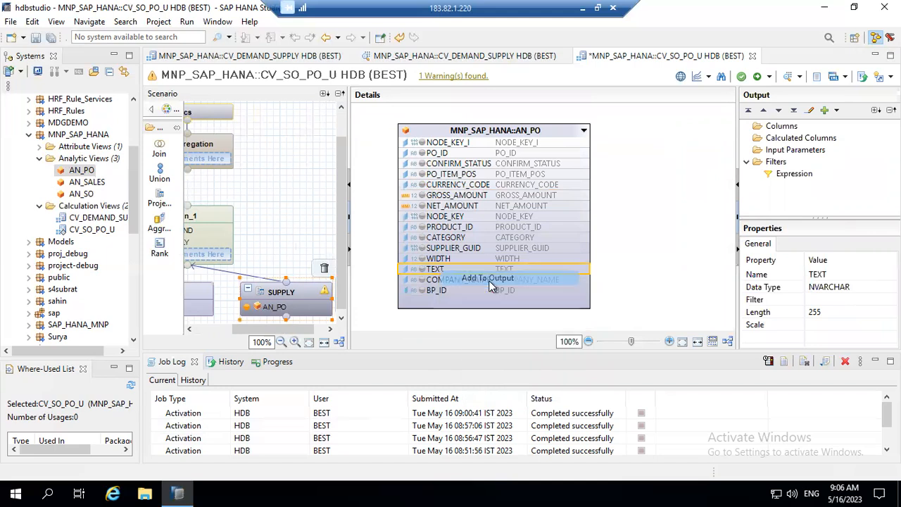
{"action": "left_click", "coordinate": [462, 196]}
{"action": "right_click", "coordinate": [462, 196]}
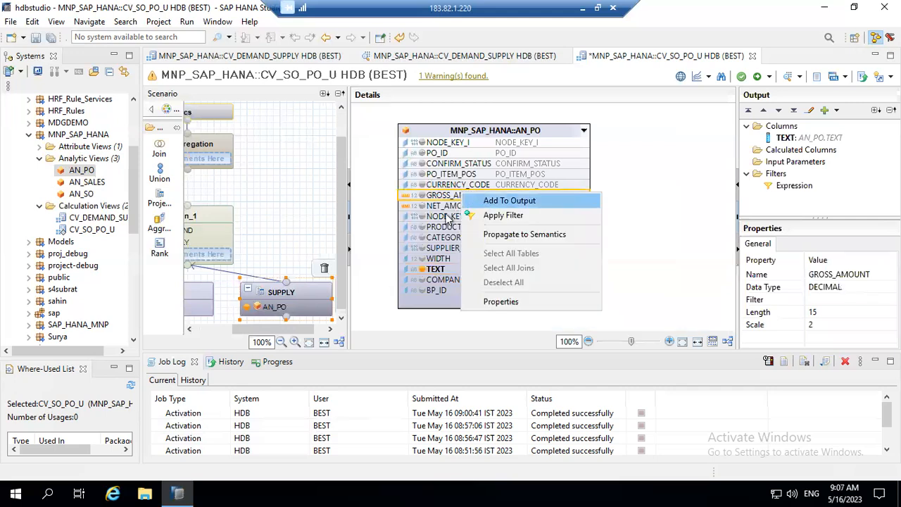
{"action": "left_click", "coordinate": [484, 199]}
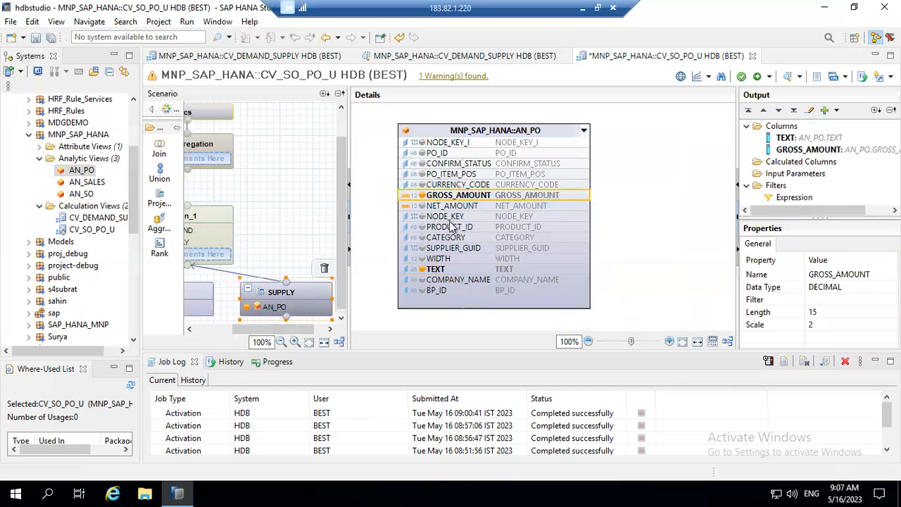
{"action": "left_click_drag", "start_coordinate": [275, 331], "coordinate": [237, 331]}
{"action": "left_click", "coordinate": [223, 299]}
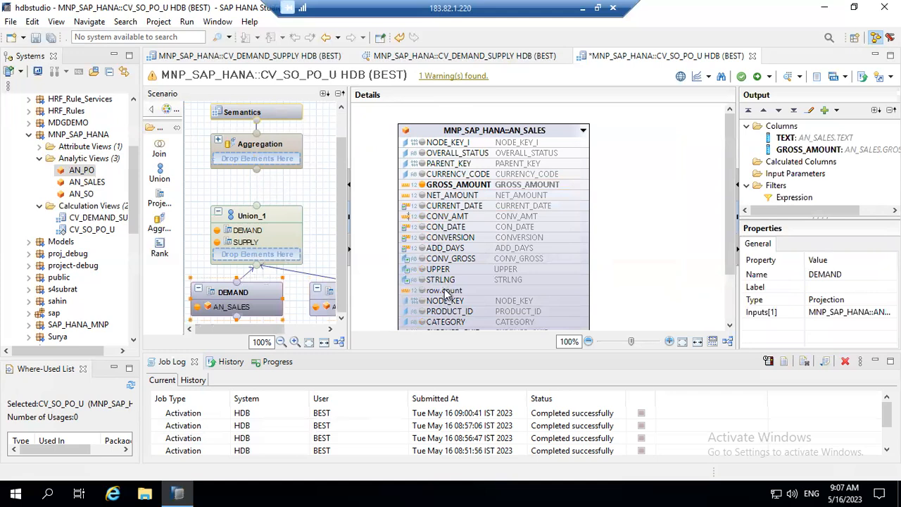
Remove the AN_SALES source from the DEMAND projection.
{"action": "left_click", "coordinate": [236, 312]}
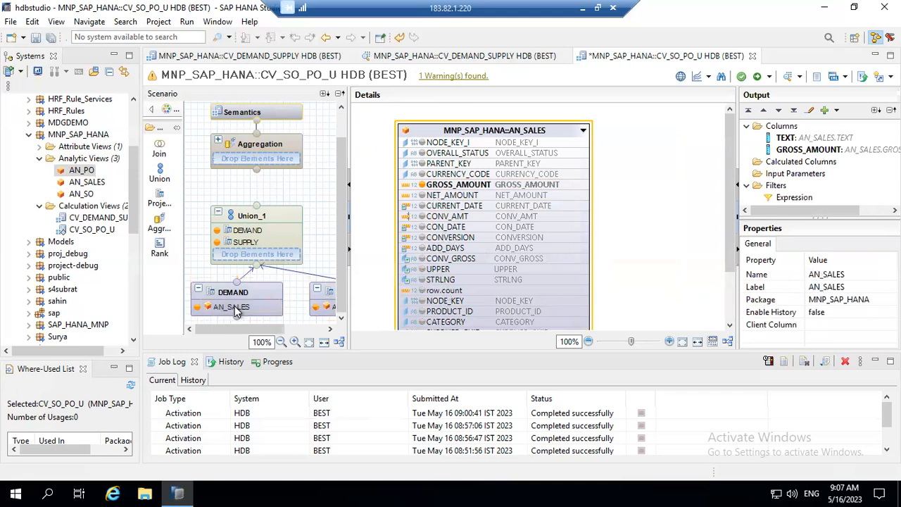
{"action": "right_click", "coordinate": [236, 313]}
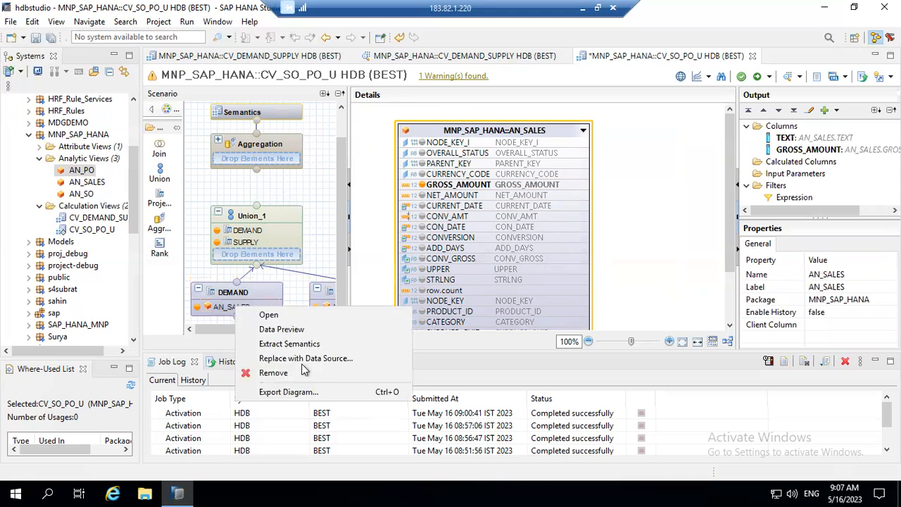
{"action": "left_click", "coordinate": [273, 372]}
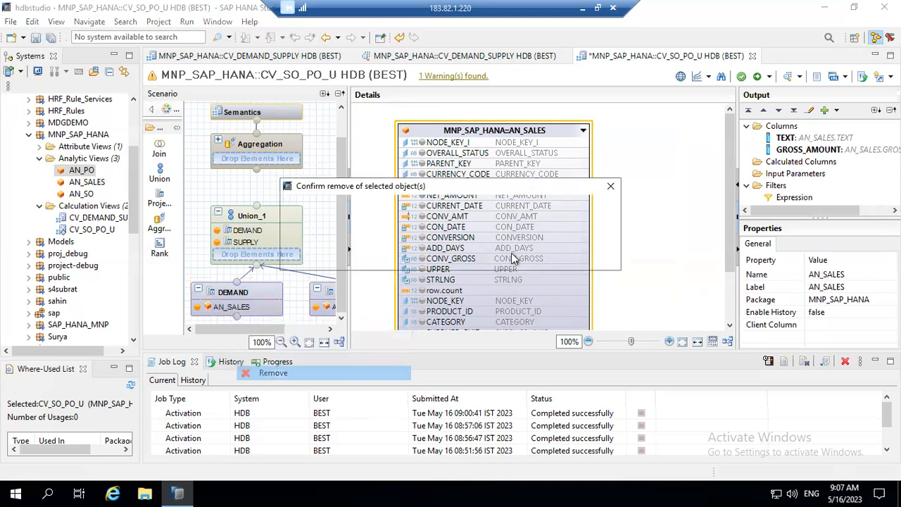
{"action": "key", "text": "Return"}
Make AN_SO the source of DEMAND and review its columns, including CURR_DATE.
{"action": "left_click_drag", "start_coordinate": [81, 195], "coordinate": [227, 301]}
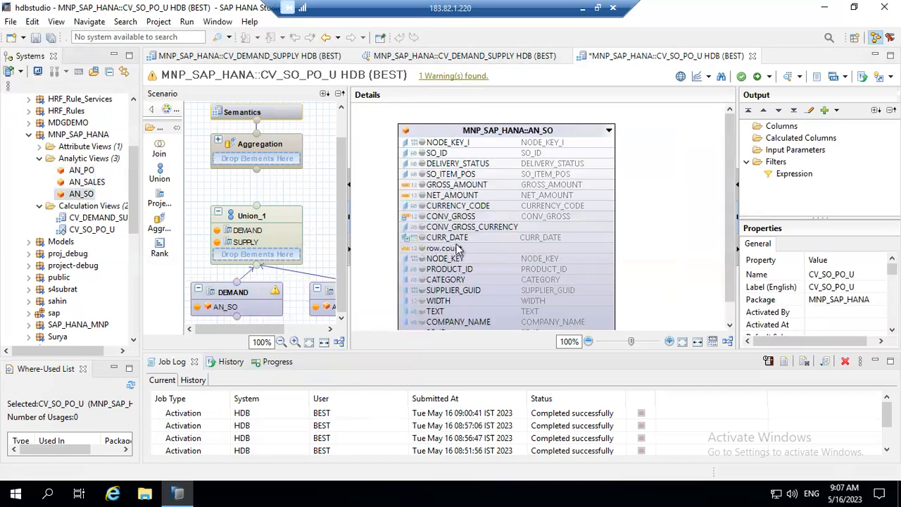
{"action": "left_click", "coordinate": [438, 228]}
{"action": "left_click", "coordinate": [440, 242]}
{"action": "left_click", "coordinate": [431, 237]}
{"action": "left_click", "coordinate": [331, 295]}
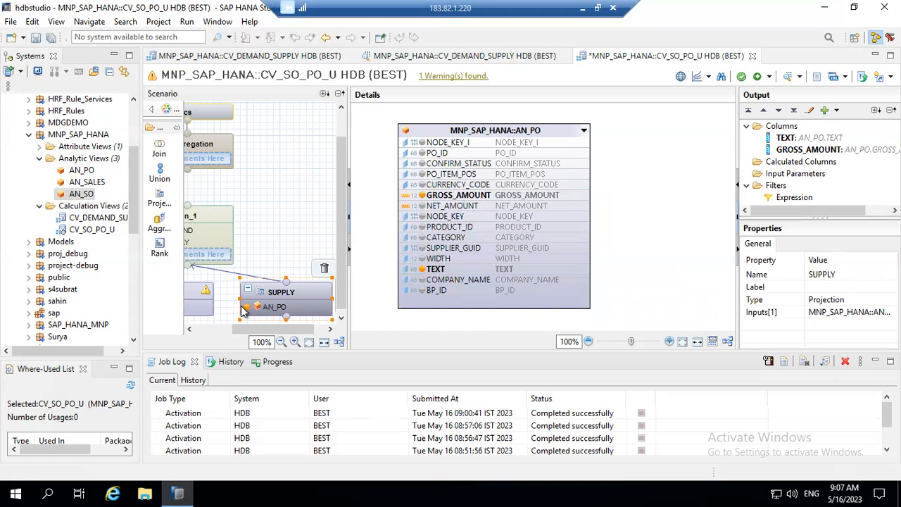
{"action": "left_click", "coordinate": [190, 330]}
{"action": "left_click", "coordinate": [190, 330]}
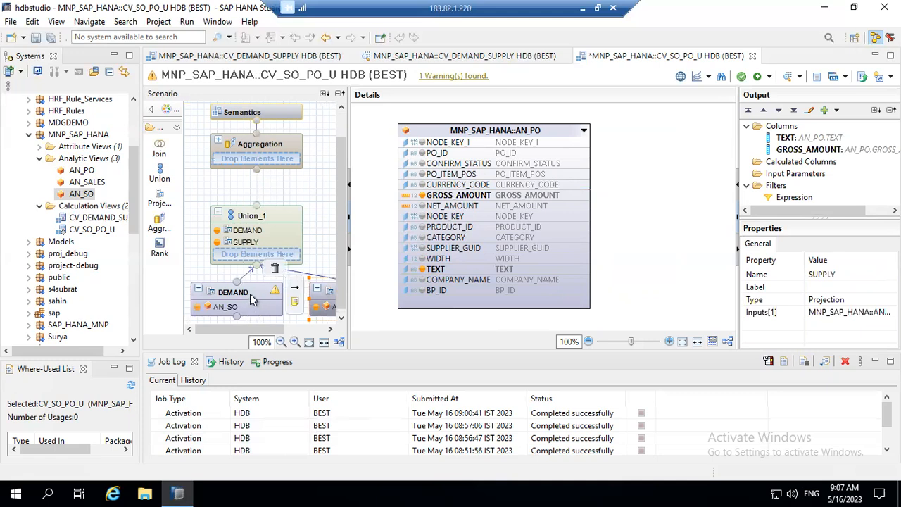
{"action": "left_click", "coordinate": [250, 293]}
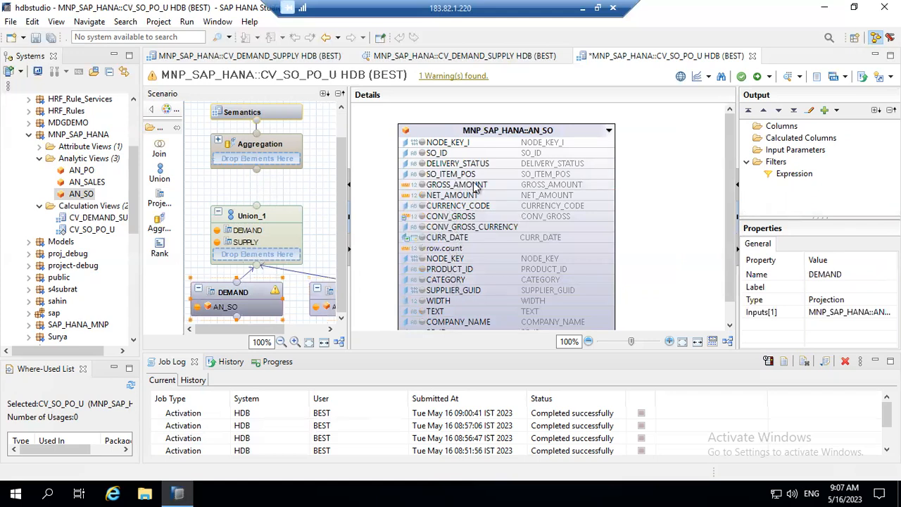
Add AN_SO's TEXT and GROSS_AMOUNT to the DEMAND output, then show Union_1's mapping.
{"action": "mouse_move", "coordinate": [277, 299]}
{"action": "left_click", "coordinate": [437, 312]}
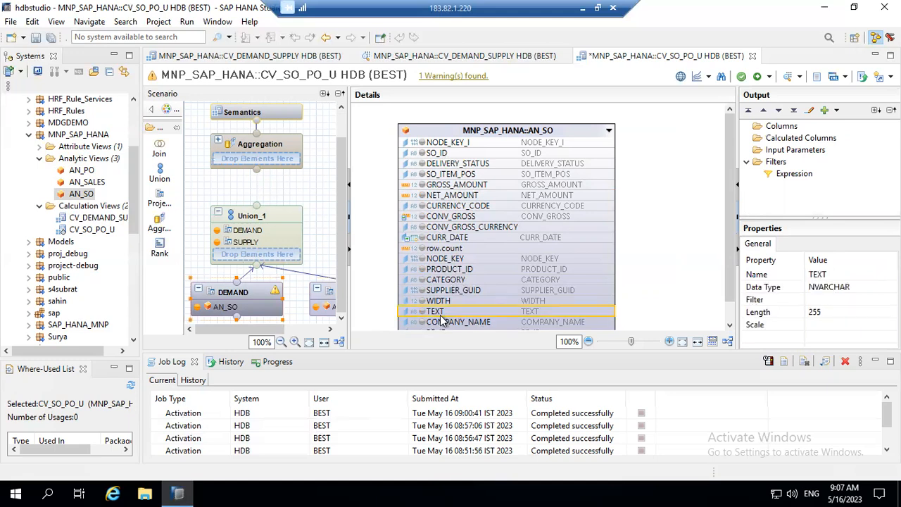
{"action": "right_click", "coordinate": [440, 317]}
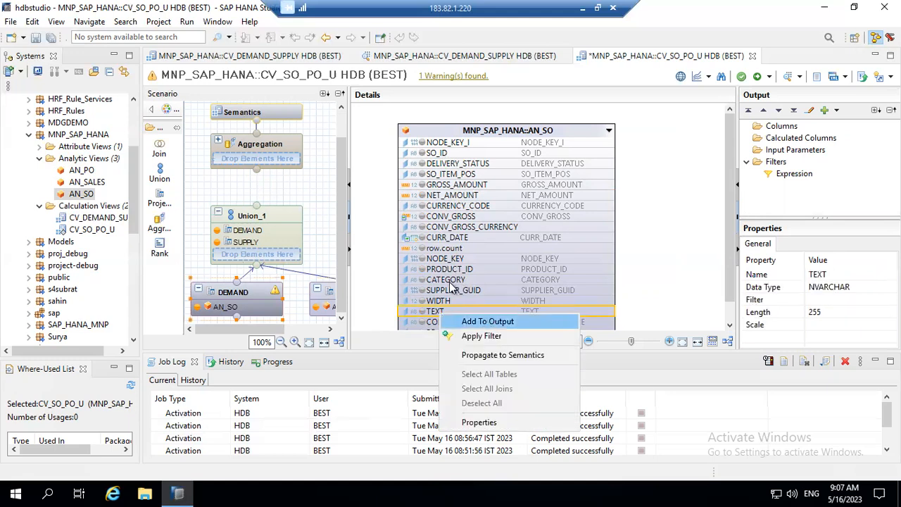
{"action": "left_click", "coordinate": [486, 320]}
{"action": "left_click", "coordinate": [448, 185]}
{"action": "right_click", "coordinate": [459, 184]}
{"action": "left_click", "coordinate": [487, 188]}
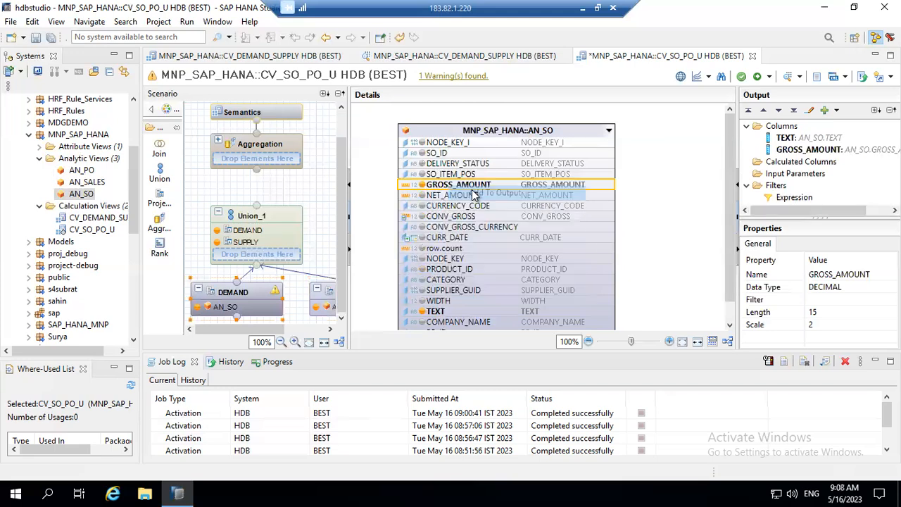
{"action": "left_click", "coordinate": [292, 217]}
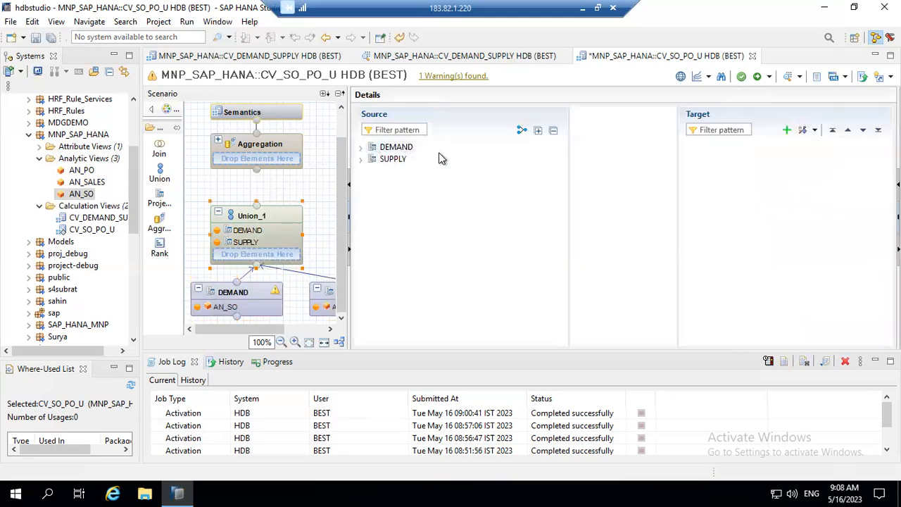
Map DEMAND's and SUPPLY's TEXT and GROSS_AMOUNT columns into the Union_1 target.
{"action": "left_click", "coordinate": [403, 150]}
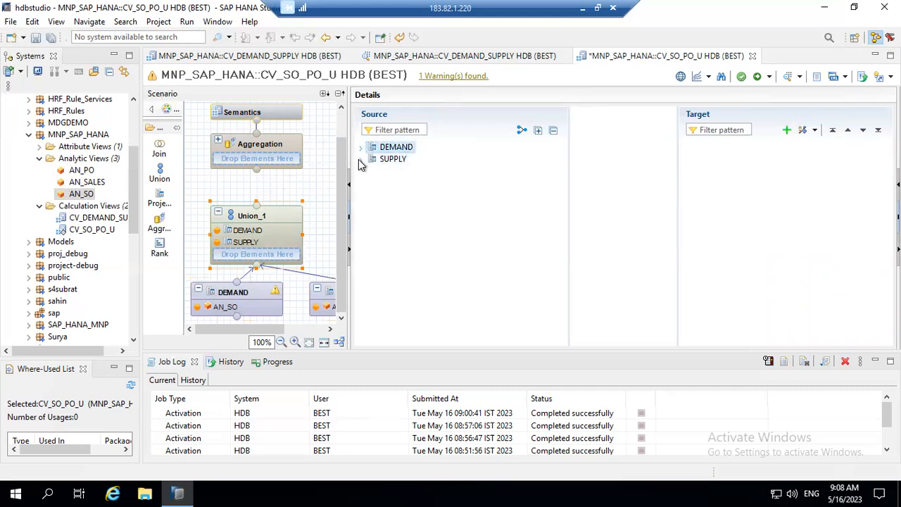
{"action": "left_click", "coordinate": [360, 147]}
{"action": "left_click", "coordinate": [362, 183]}
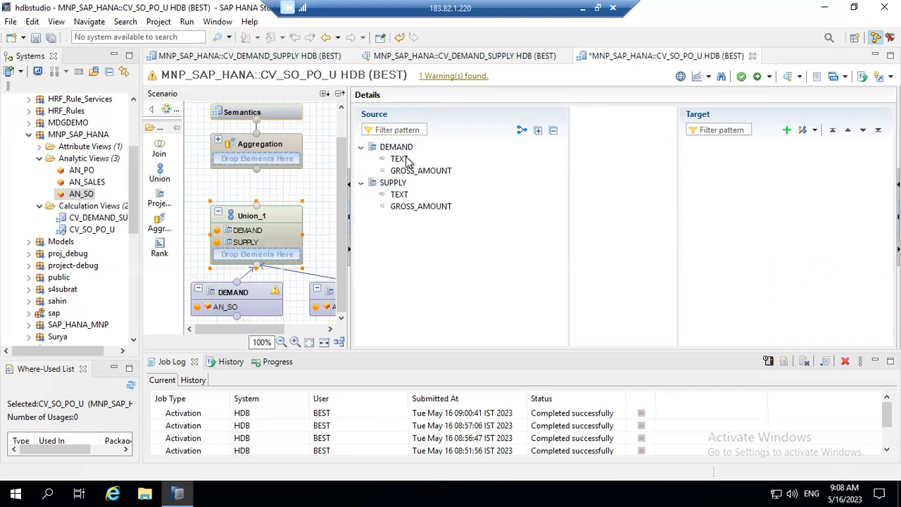
{"action": "left_click_drag", "start_coordinate": [398, 160], "coordinate": [548, 166]}
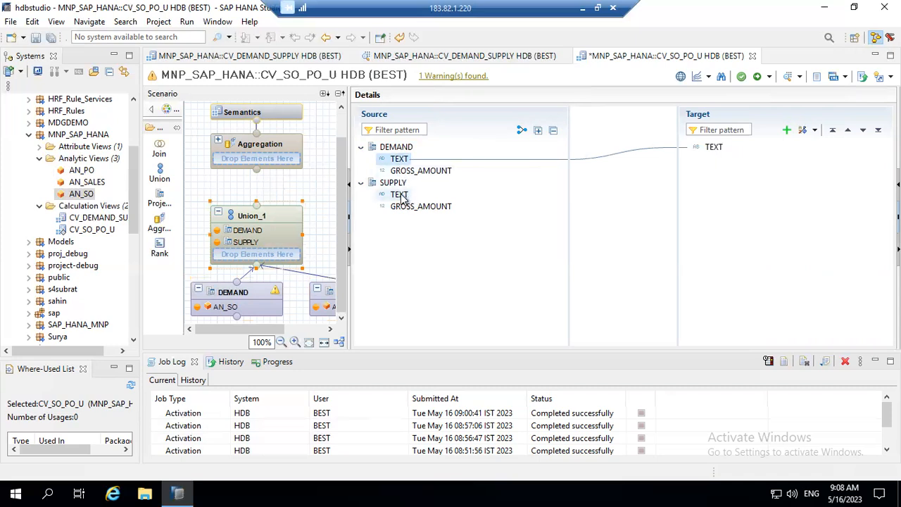
{"action": "left_click_drag", "start_coordinate": [437, 173], "coordinate": [739, 169]}
{"action": "left_click_drag", "start_coordinate": [427, 207], "coordinate": [756, 185]}
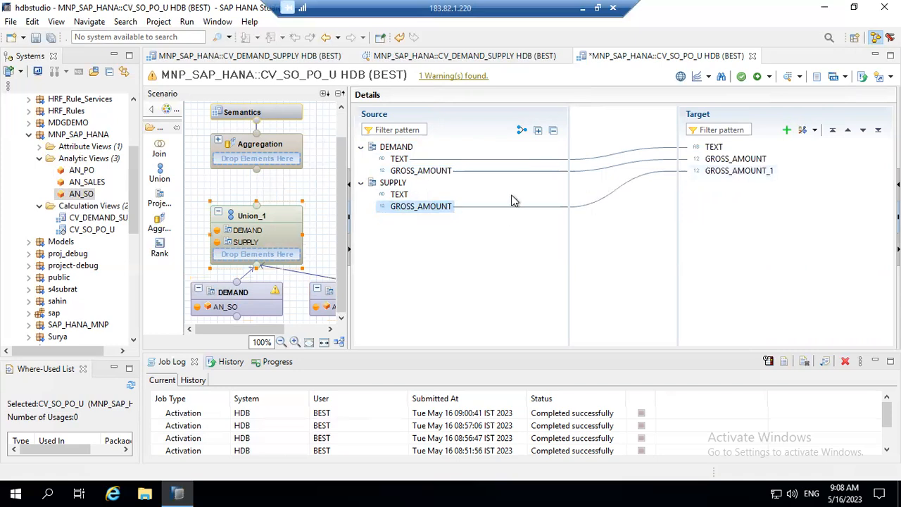
{"action": "left_click", "coordinate": [402, 196]}
{"action": "left_click_drag", "start_coordinate": [407, 198], "coordinate": [719, 149]}
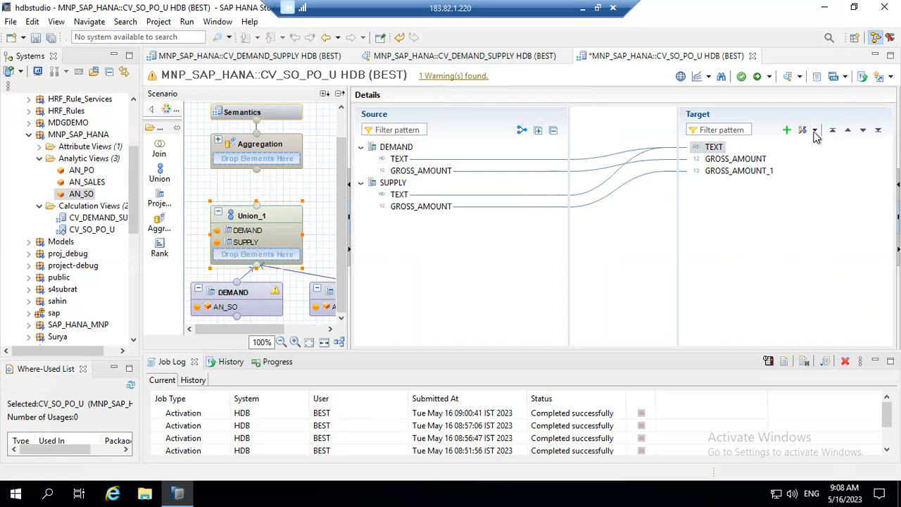
{"action": "left_click", "coordinate": [747, 162]}
Auto-map the union columns by name and review the TEXT and GROSS_AMOUNT mappings.
{"action": "right_click", "coordinate": [748, 161]}
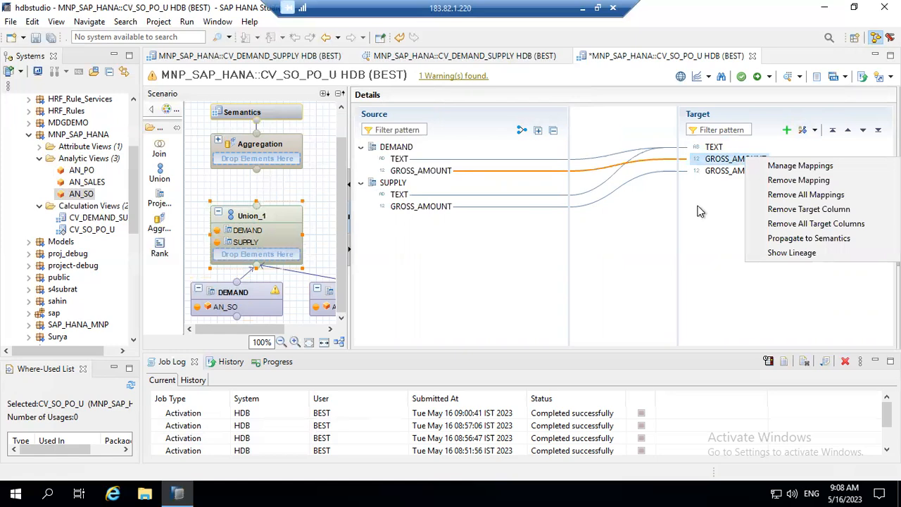
{"action": "left_click", "coordinate": [700, 214]}
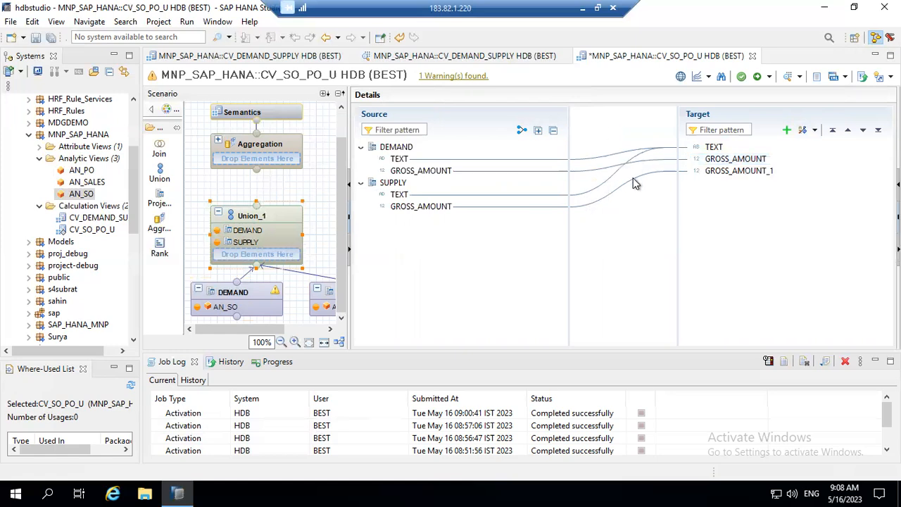
{"action": "left_click", "coordinate": [522, 133]}
{"action": "left_click", "coordinate": [514, 159]}
{"action": "right_click", "coordinate": [515, 162]}
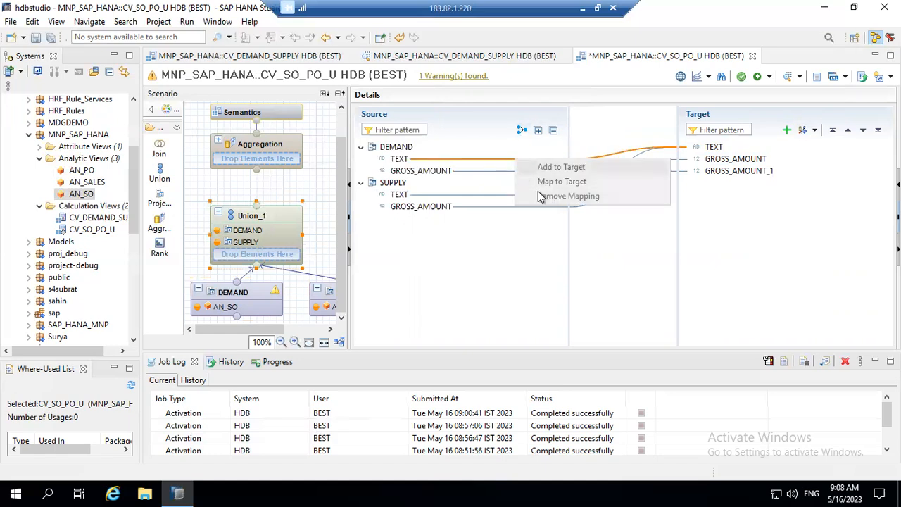
{"action": "left_click", "coordinate": [649, 145]}
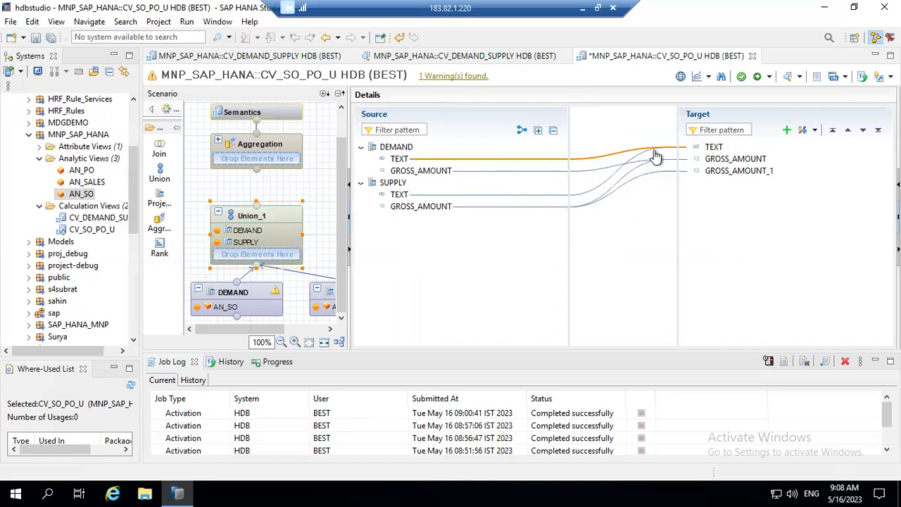
{"action": "left_click", "coordinate": [587, 172]}
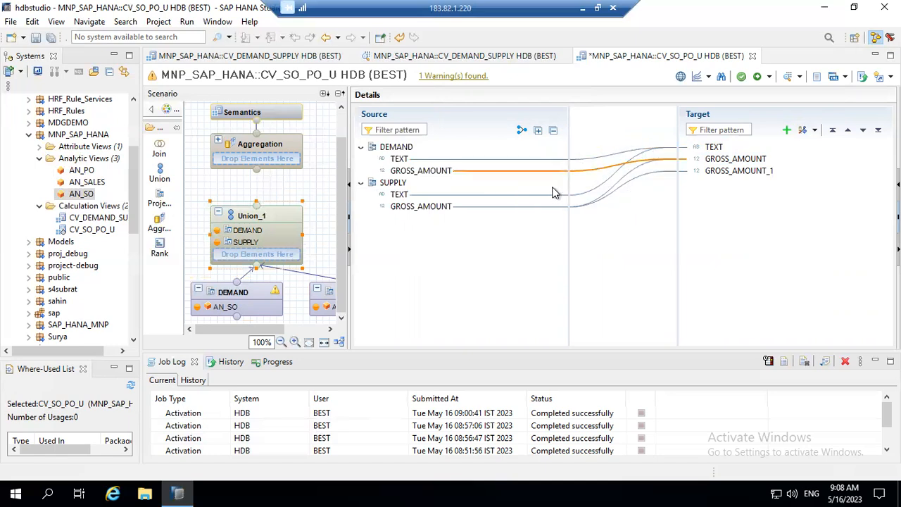
{"action": "right_click", "coordinate": [502, 173]}
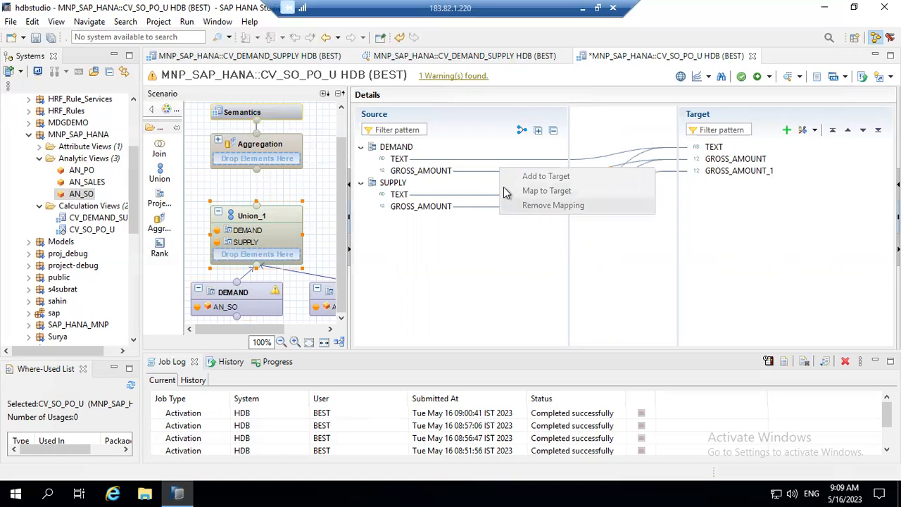
{"action": "left_click", "coordinate": [478, 165]}
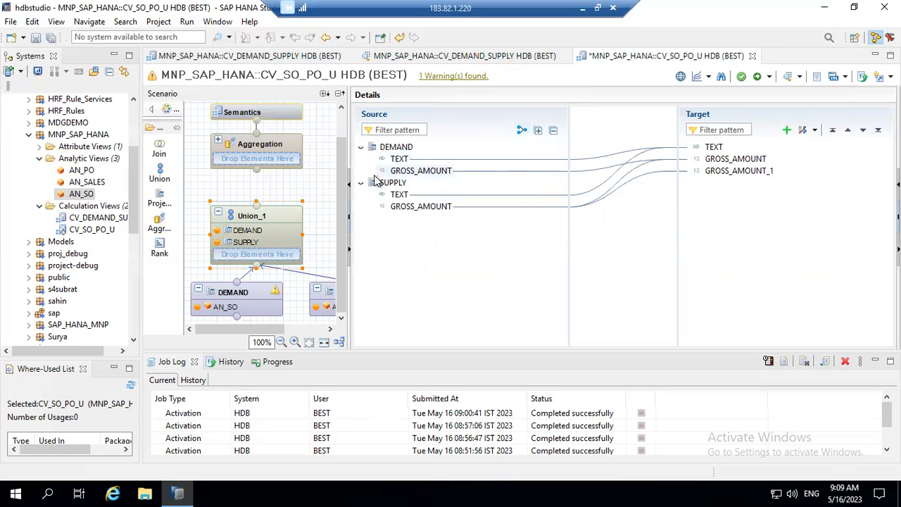
Rename DEMAND's GROSS_AMOUNT output column to SO_GROSS_AMOUNT.
{"action": "left_click", "coordinate": [227, 299]}
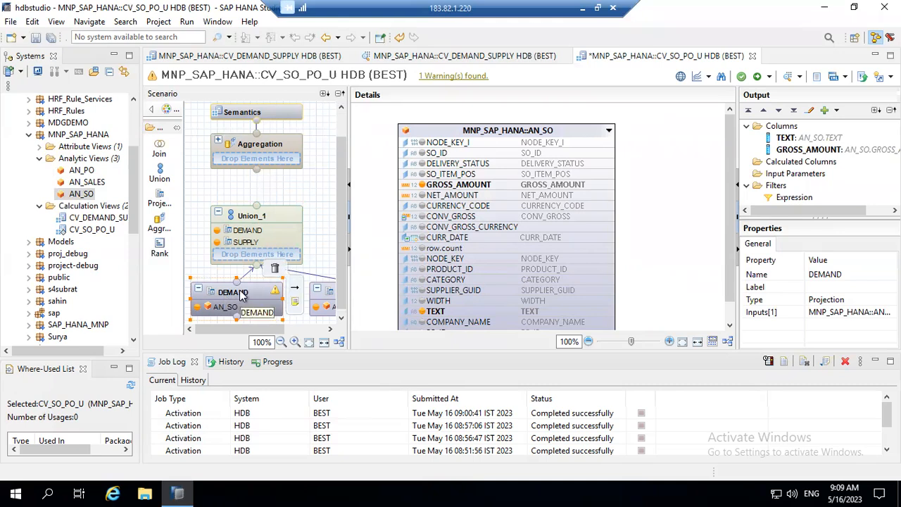
{"action": "left_click", "coordinate": [239, 292]}
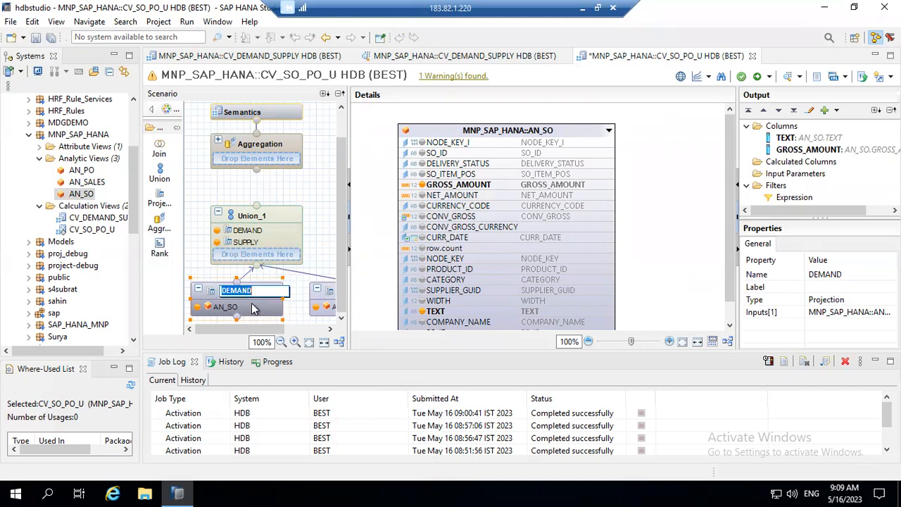
{"action": "left_click", "coordinate": [253, 309]}
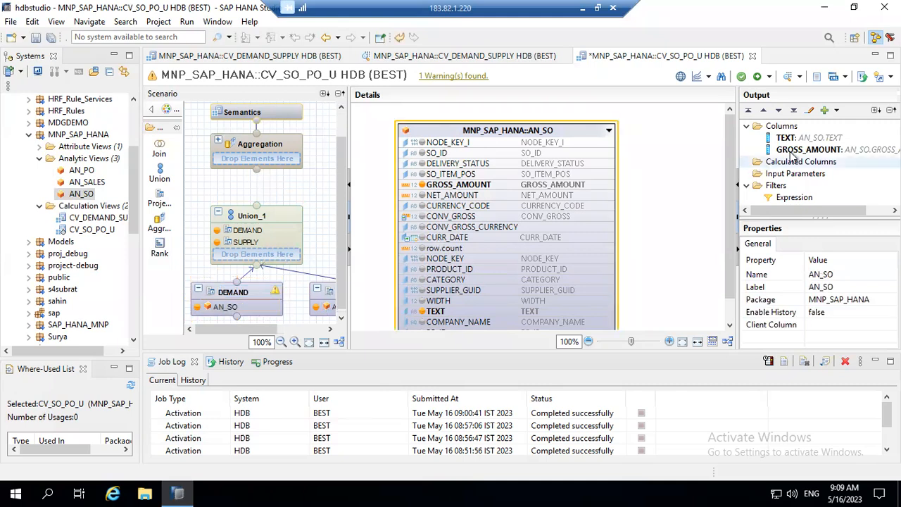
{"action": "left_click", "coordinate": [793, 151]}
{"action": "left_click", "coordinate": [816, 274]}
{"action": "left_click", "coordinate": [813, 273]}
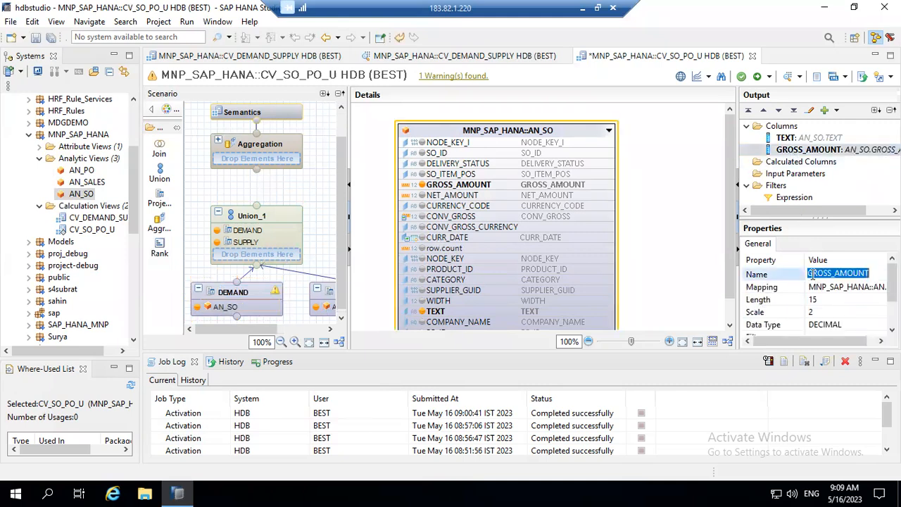
{"action": "left_click", "coordinate": [810, 275]}
{"action": "type", "text": "SO"}
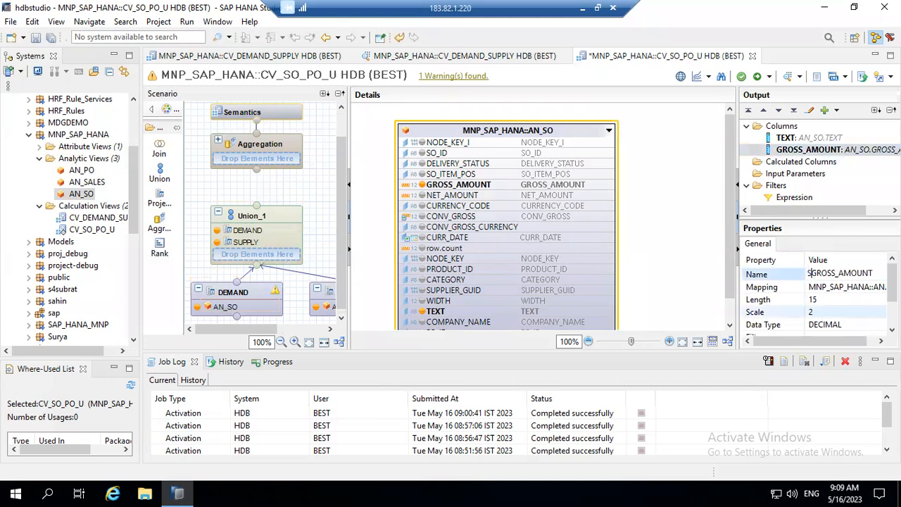
{"action": "type", "text": "_"}
{"action": "key", "text": "Return"}
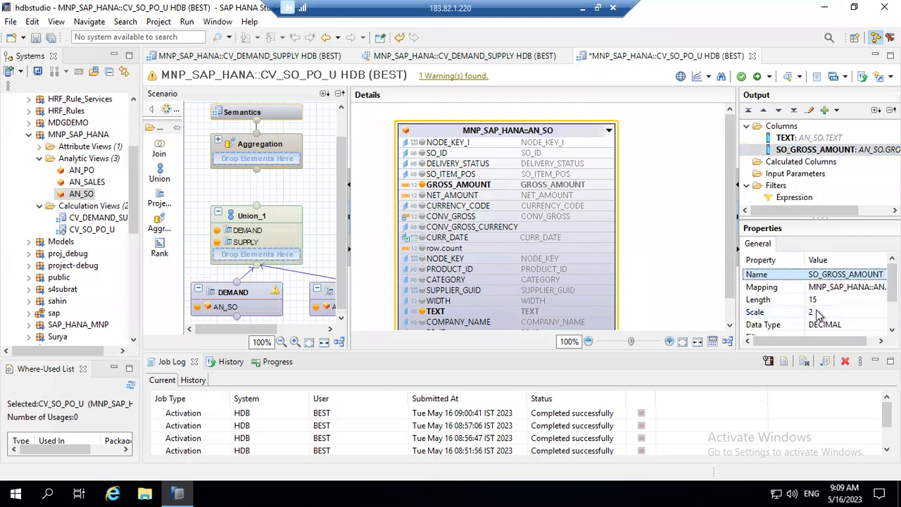
Rename SUPPLY's GROSS_AMOUNT output column to PO_GROSS_AMOUNT.
{"action": "left_click", "coordinate": [330, 309]}
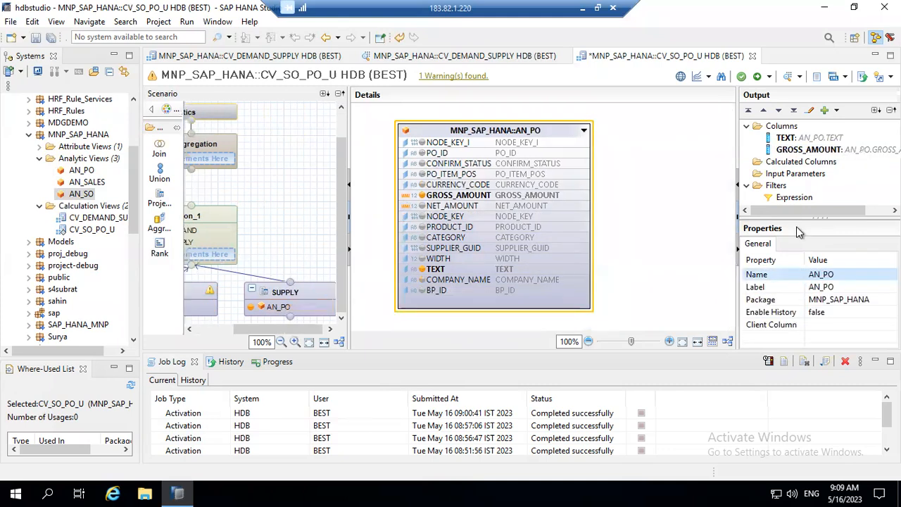
{"action": "left_click", "coordinate": [805, 150]}
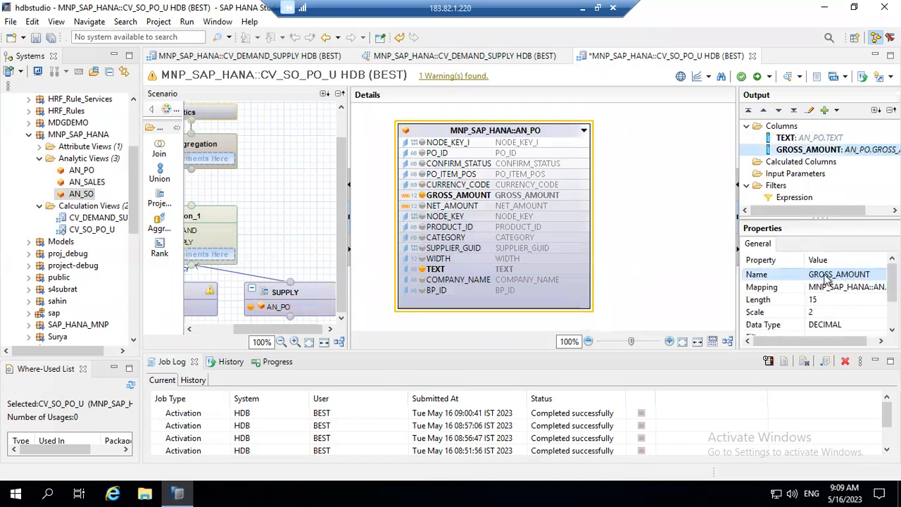
{"action": "left_click", "coordinate": [822, 274]}
{"action": "key", "text": "Home"}
{"action": "type", "text": "PO_"}
{"action": "key", "text": "Return"}
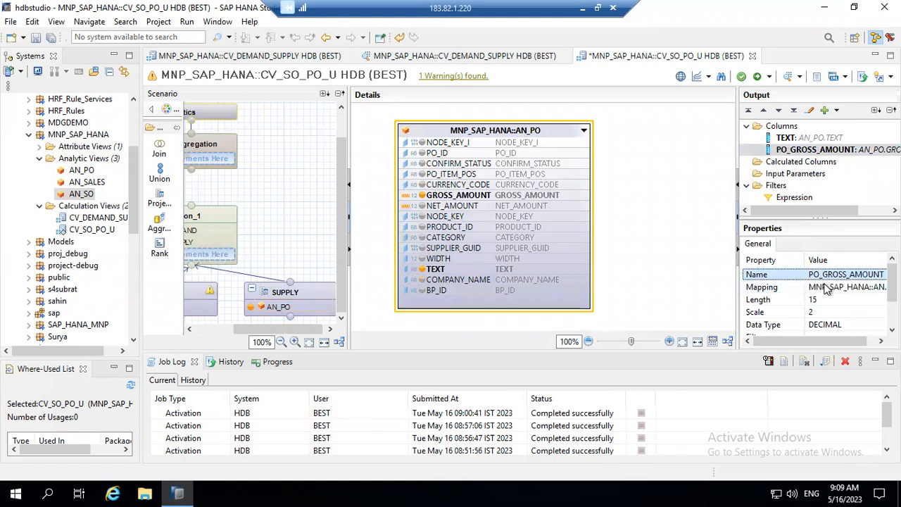
Unmap GROSS_AMOUNT and remove all of Union_1's old target columns, confirming the removal.
{"action": "left_click", "coordinate": [212, 227]}
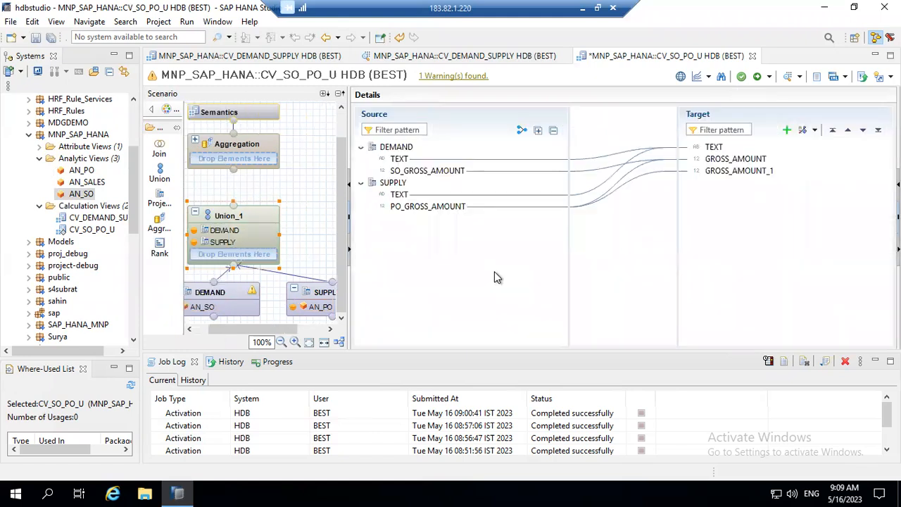
{"action": "right_click", "coordinate": [729, 161]}
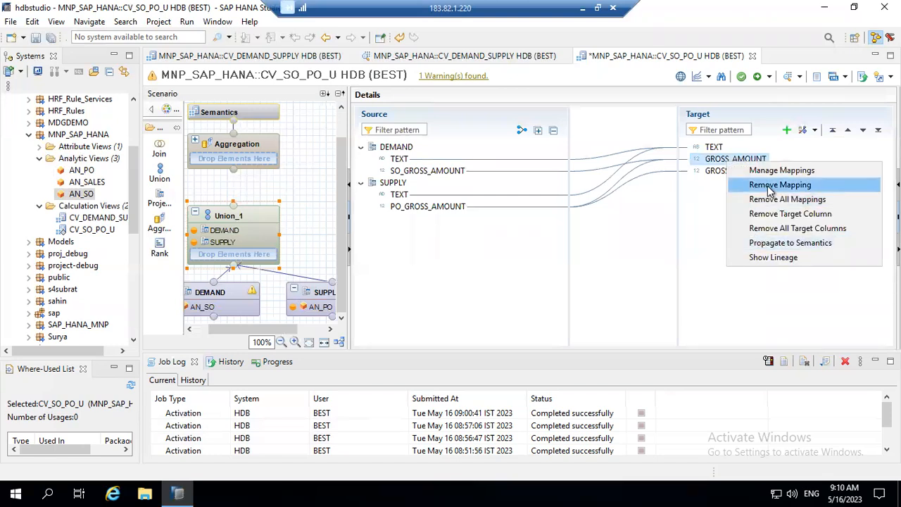
{"action": "left_click", "coordinate": [768, 186]}
{"action": "right_click", "coordinate": [744, 170]}
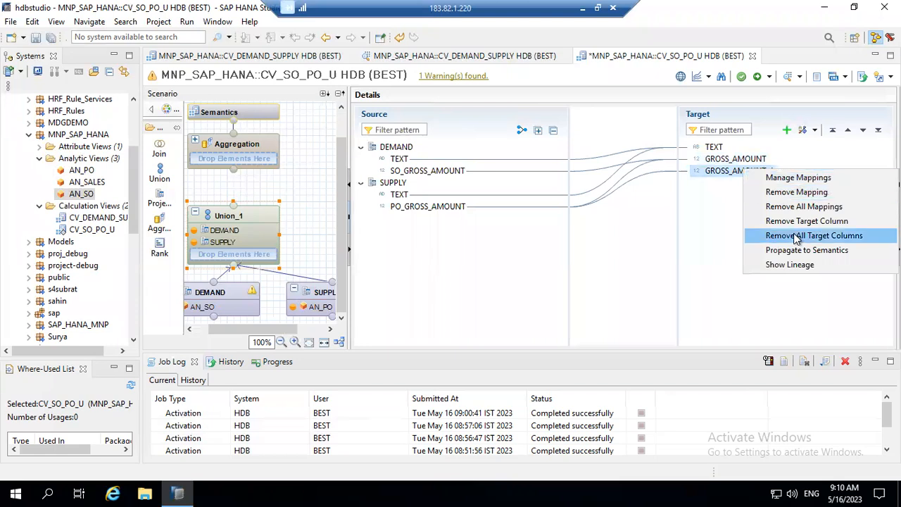
{"action": "left_click", "coordinate": [775, 222]}
{"action": "left_click", "coordinate": [469, 253]}
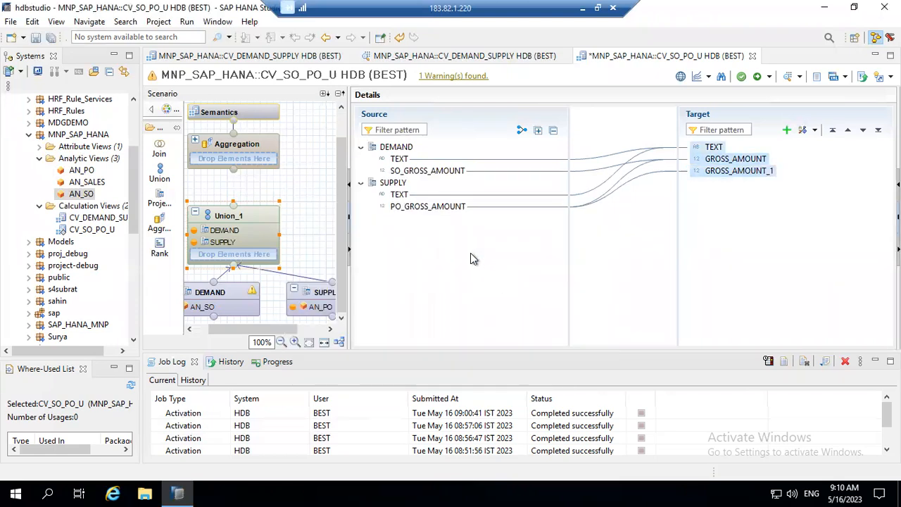
{"action": "left_click", "coordinate": [521, 252]}
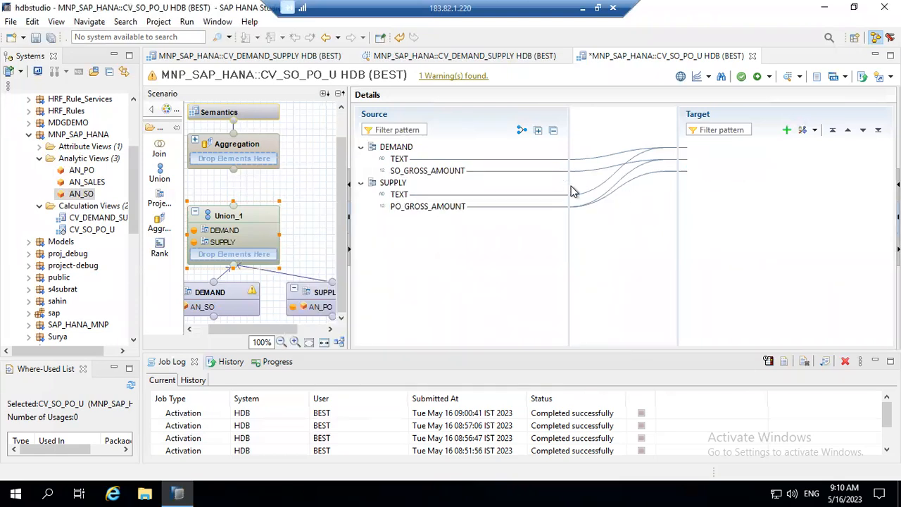
Add DEMAND's SO_GROSS_AMOUNT to the Union_1 output.
{"action": "right_click", "coordinate": [529, 163]}
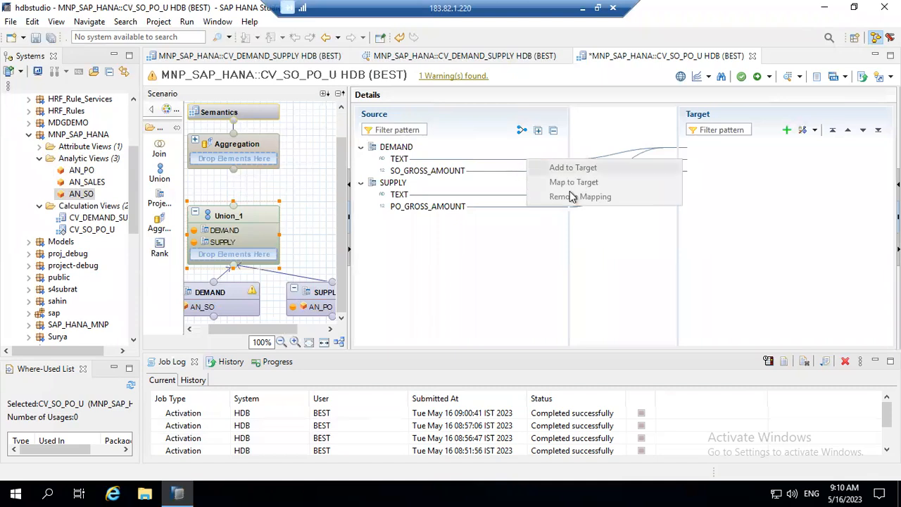
{"action": "left_click", "coordinate": [521, 130]}
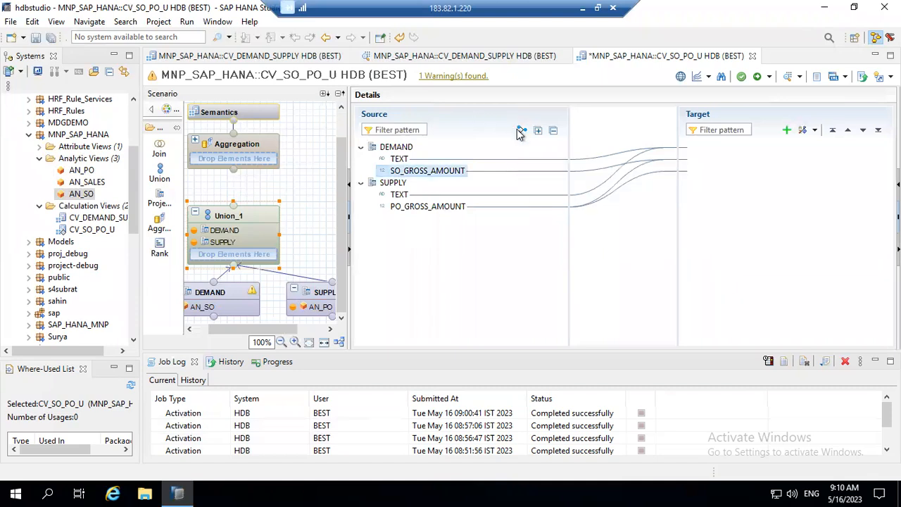
{"action": "left_click", "coordinate": [522, 130]}
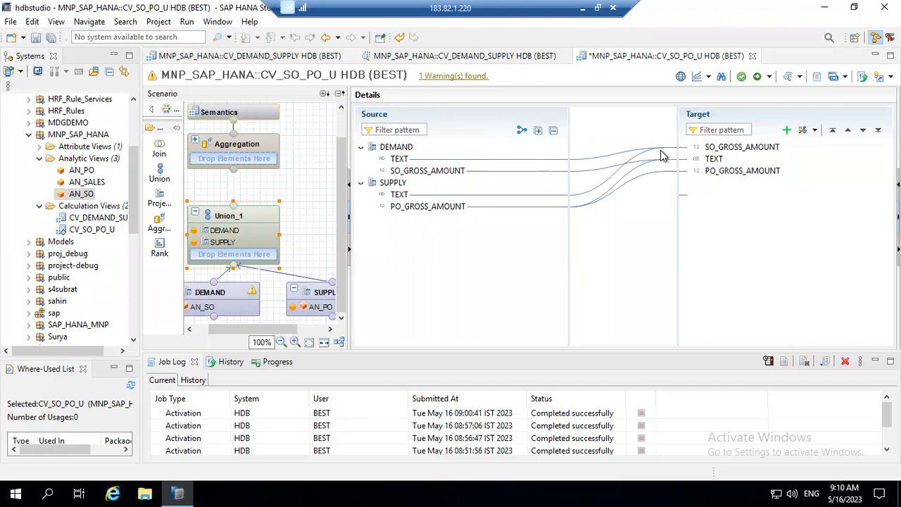
{"action": "left_click", "coordinate": [233, 219]}
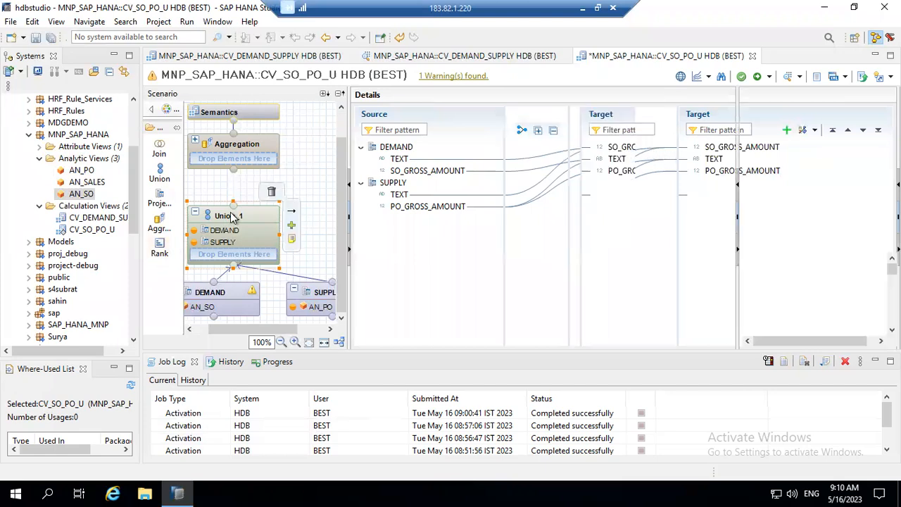
{"action": "left_click", "coordinate": [233, 216]}
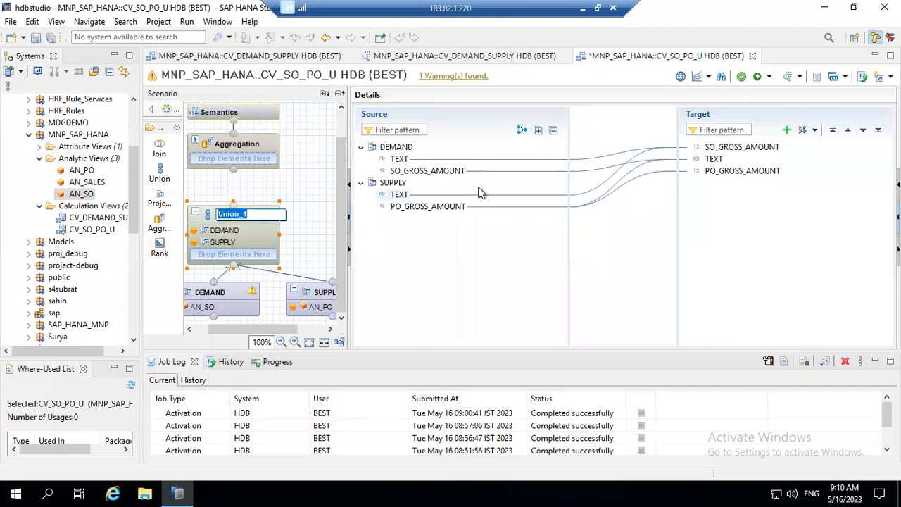
{"action": "left_click", "coordinate": [815, 131]}
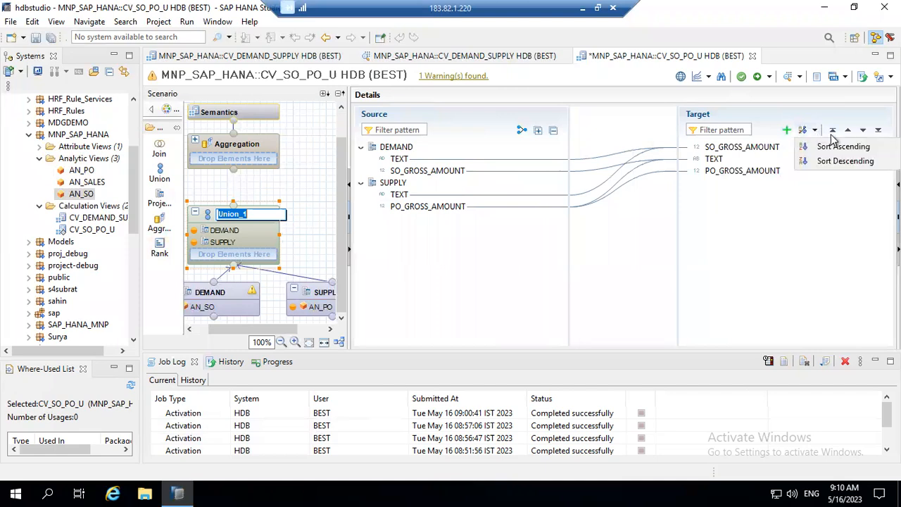
{"action": "left_click", "coordinate": [725, 236]}
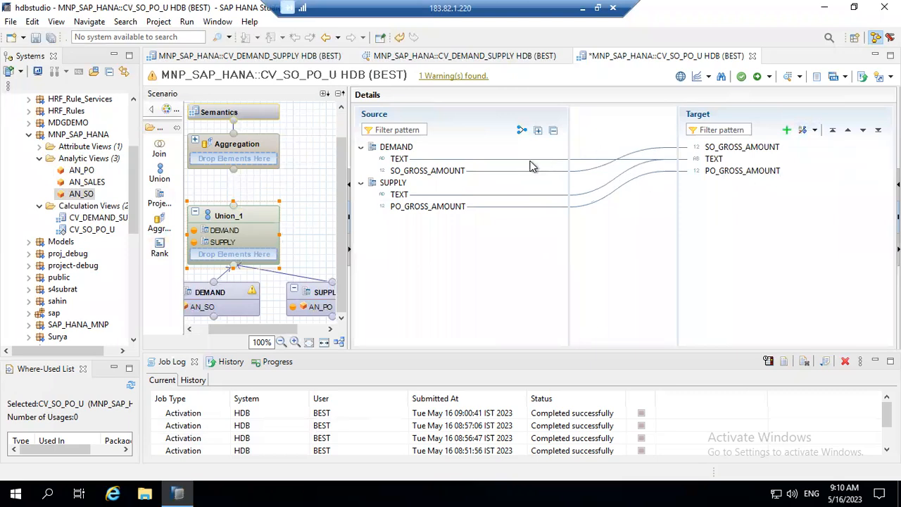
{"action": "right_click", "coordinate": [532, 167]}
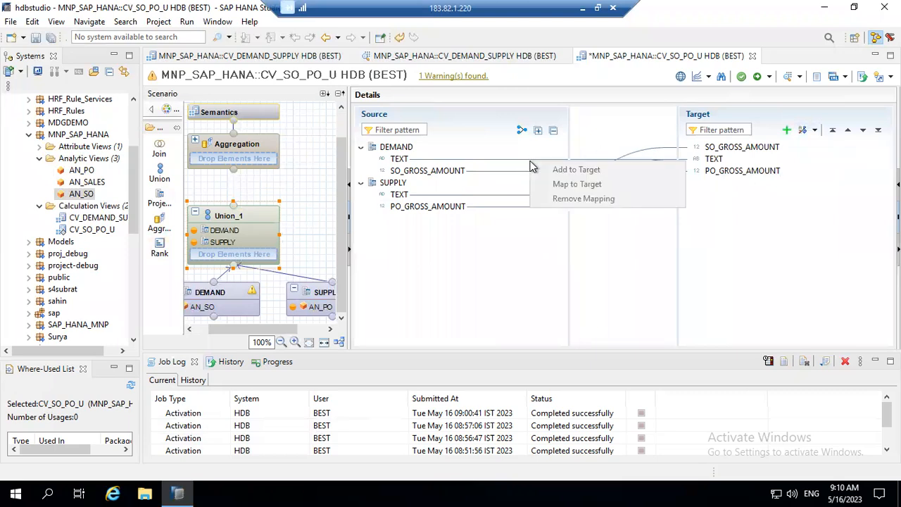
{"action": "left_click", "coordinate": [477, 145]}
{"action": "right_click", "coordinate": [711, 207]}
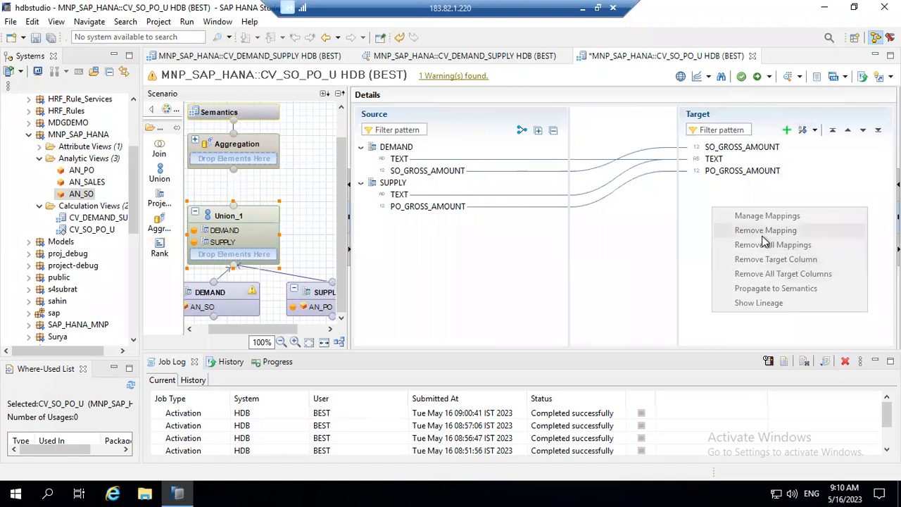
{"action": "left_click", "coordinate": [709, 158]}
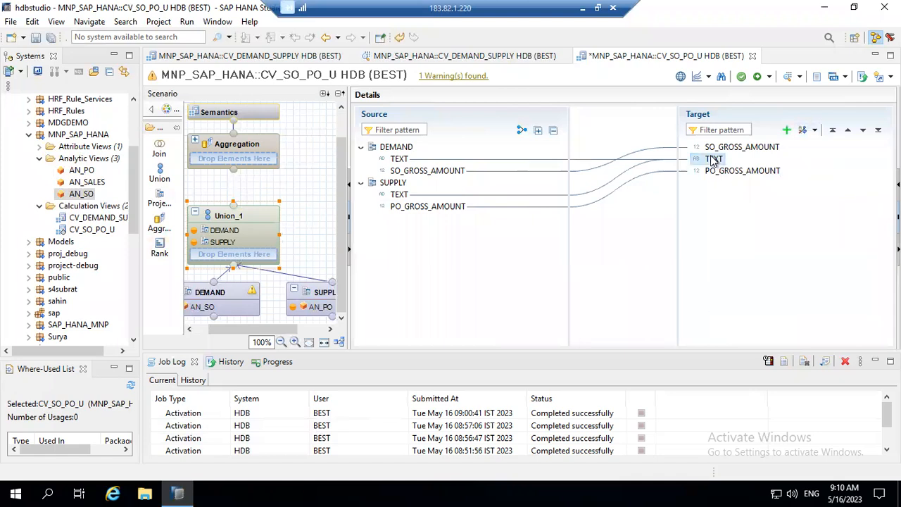
Remove the TEXT column's mappings and delete the SO_GROSS_AMOUNT target column.
{"action": "right_click", "coordinate": [709, 159]}
{"action": "left_click", "coordinate": [761, 194]}
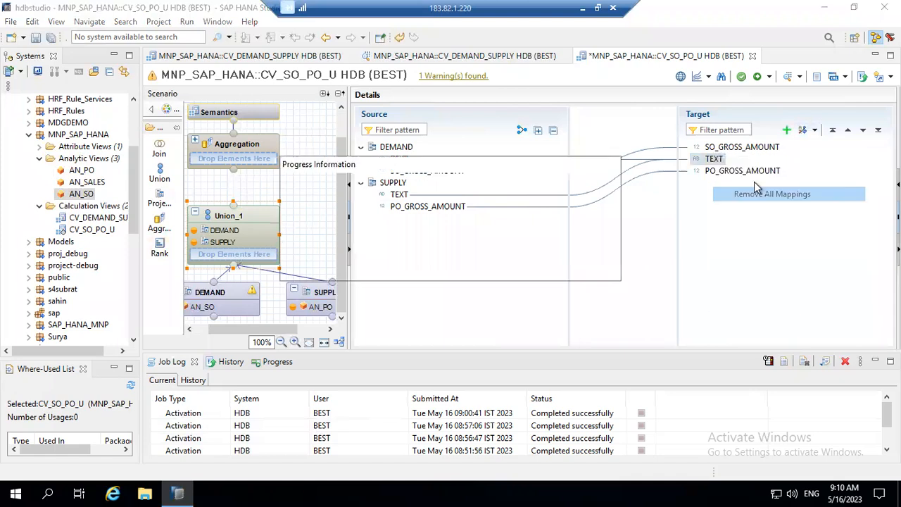
{"action": "left_click", "coordinate": [727, 147]}
{"action": "right_click", "coordinate": [732, 148]}
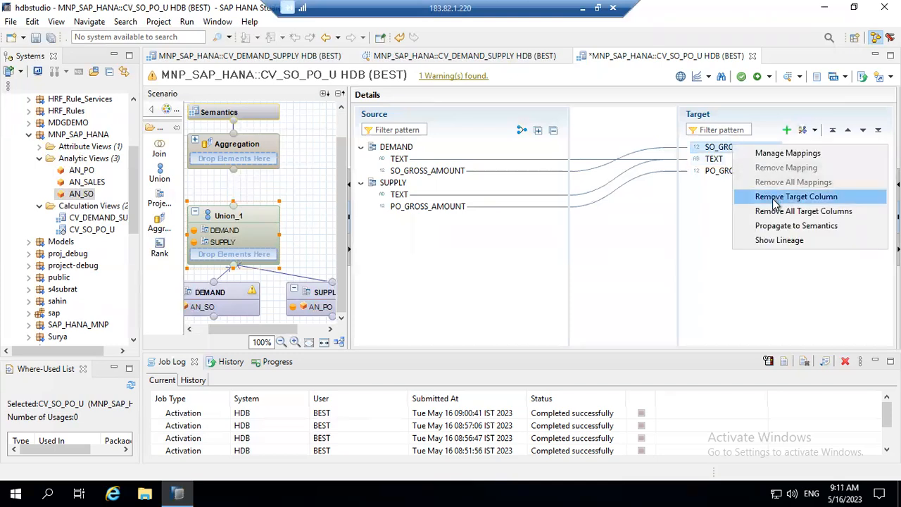
{"action": "left_click", "coordinate": [774, 198]}
{"action": "left_click", "coordinate": [517, 255]}
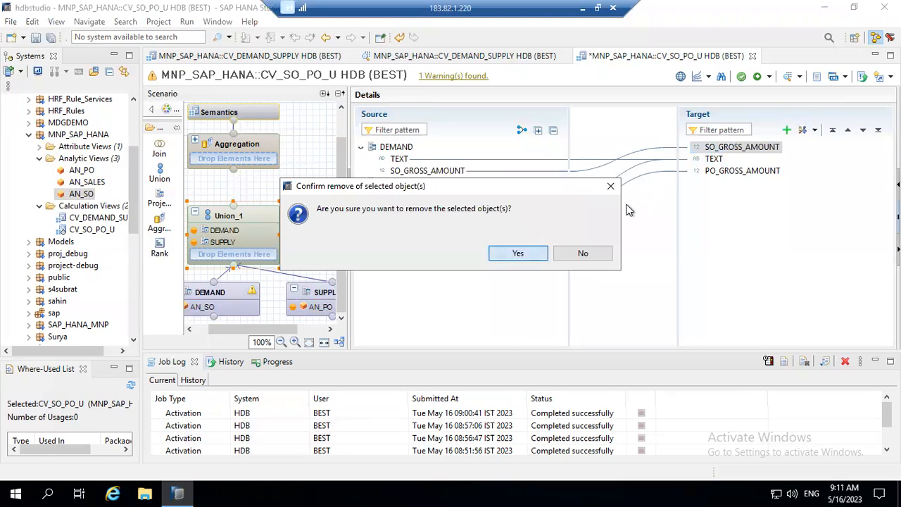
Delete the TEXT and PO_GROSS_AMOUNT target columns from Union_1.
{"action": "left_click", "coordinate": [708, 148]}
{"action": "right_click", "coordinate": [708, 148]}
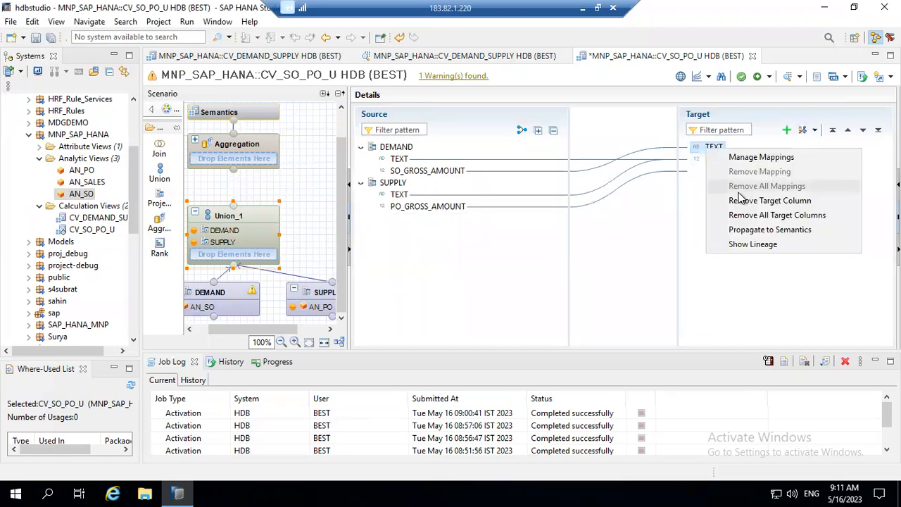
{"action": "left_click", "coordinate": [739, 202]}
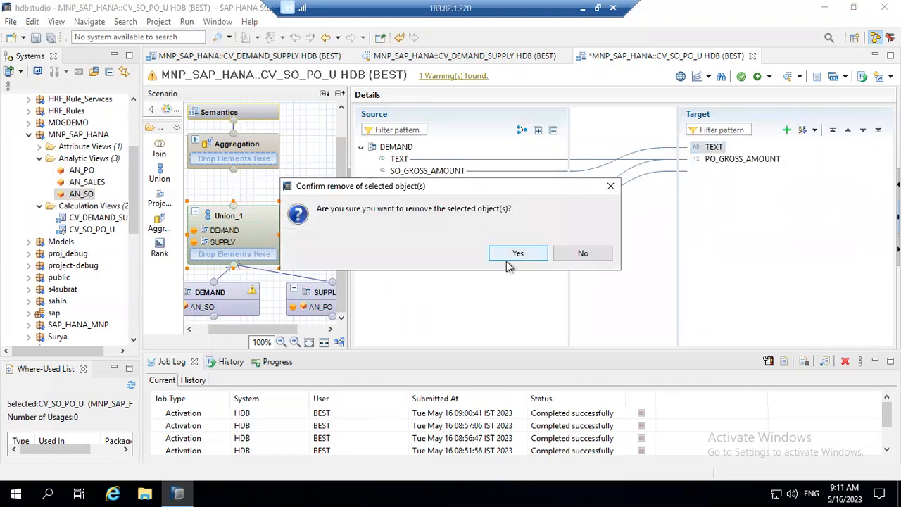
{"action": "left_click", "coordinate": [517, 253]}
{"action": "left_click", "coordinate": [713, 150]}
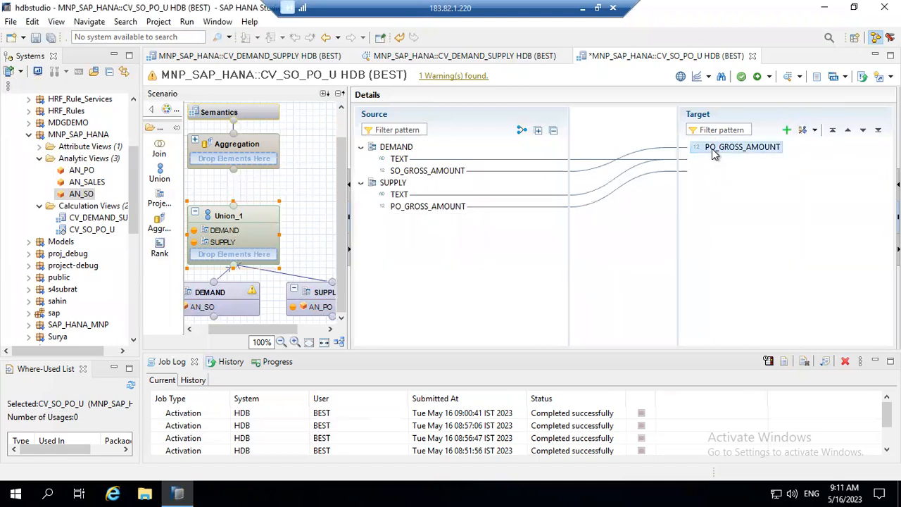
{"action": "right_click", "coordinate": [713, 150]}
{"action": "left_click", "coordinate": [744, 202]}
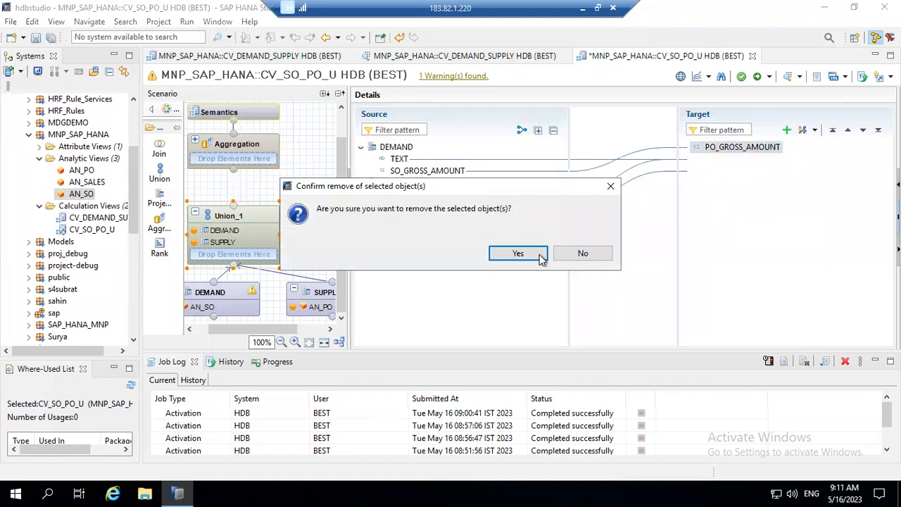
{"action": "left_click", "coordinate": [528, 254]}
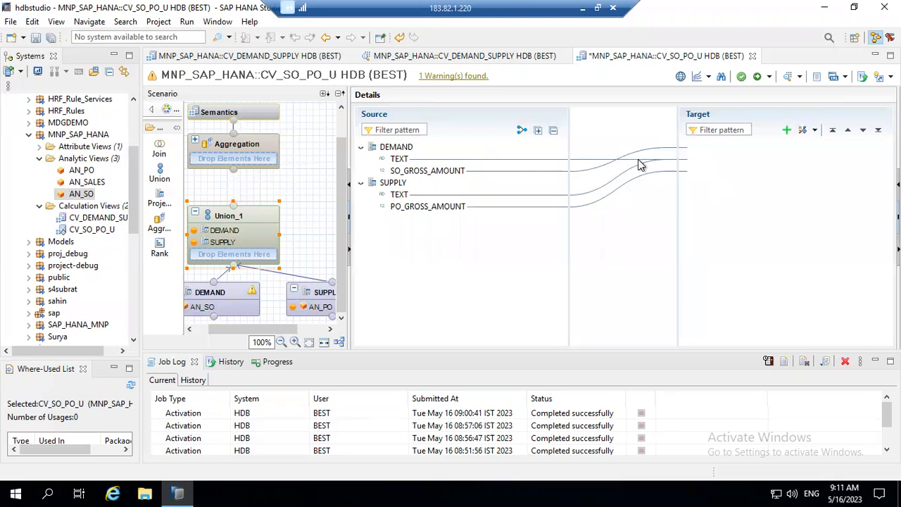
Add SUPPLY's TEXT to the union output, then remove that TEXT target column again.
{"action": "left_click_drag", "start_coordinate": [400, 195], "coordinate": [726, 164]}
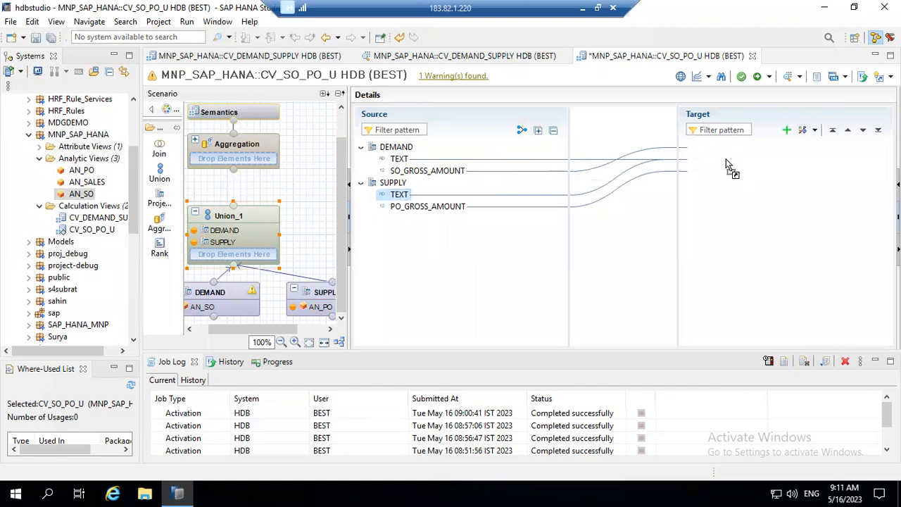
{"action": "left_click_drag", "start_coordinate": [706, 147], "coordinate": [707, 163]}
{"action": "right_click", "coordinate": [705, 149]}
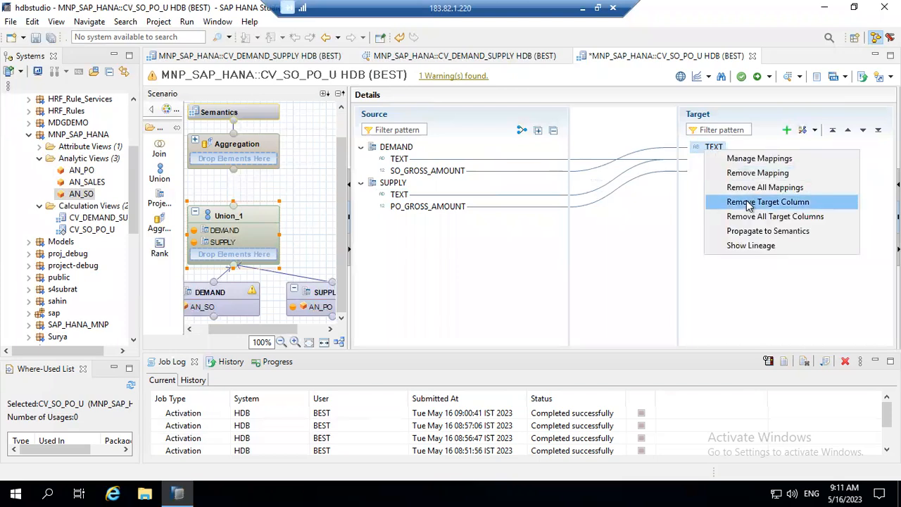
{"action": "left_click", "coordinate": [749, 203]}
{"action": "left_click", "coordinate": [459, 251]}
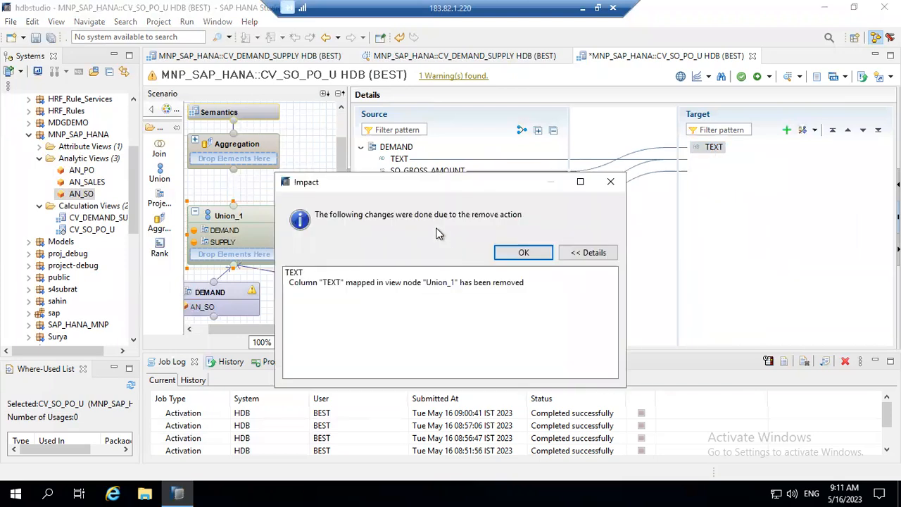
{"action": "left_click", "coordinate": [534, 253]}
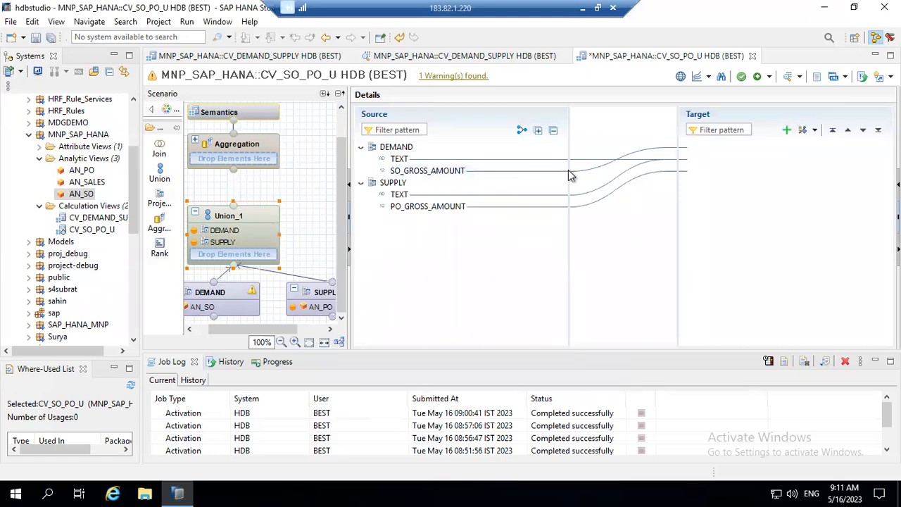
Map DEMAND's SO_GROSS_AMOUNT and TEXT and SUPPLY's TEXT and PO_GROSS_AMOUNT into Union_1, then connect it to Aggregation.
{"action": "left_click_drag", "start_coordinate": [428, 169], "coordinate": [735, 145]}
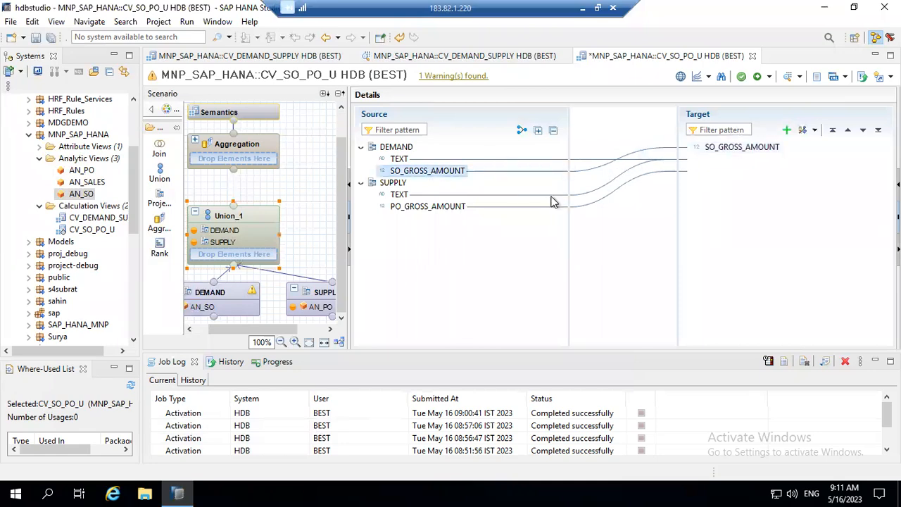
{"action": "left_click_drag", "start_coordinate": [398, 194], "coordinate": [712, 163]}
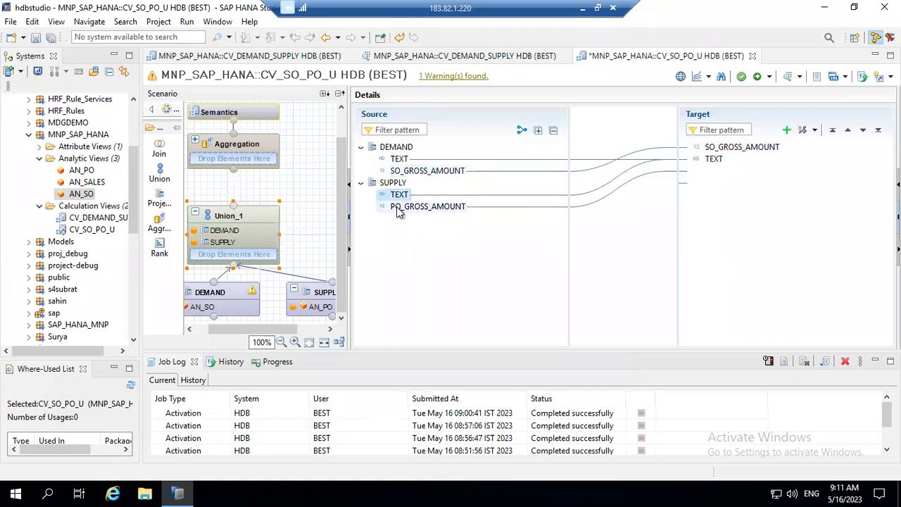
{"action": "left_click_drag", "start_coordinate": [411, 206], "coordinate": [726, 176]}
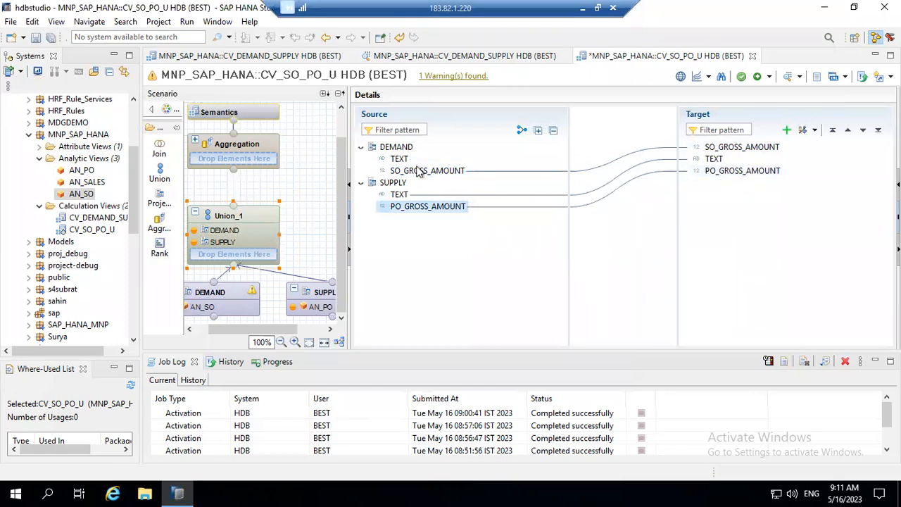
{"action": "left_click_drag", "start_coordinate": [400, 158], "coordinate": [713, 162]}
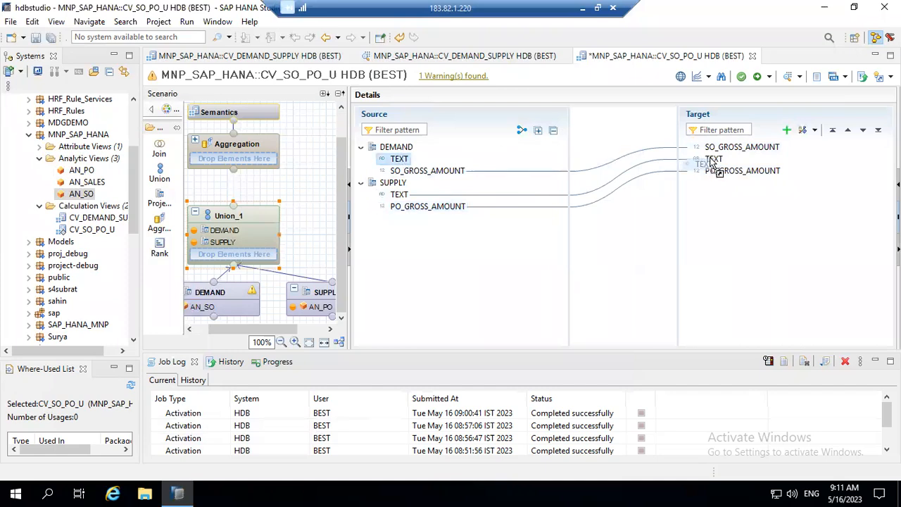
{"action": "left_click_drag", "start_coordinate": [695, 161], "coordinate": [523, 161]}
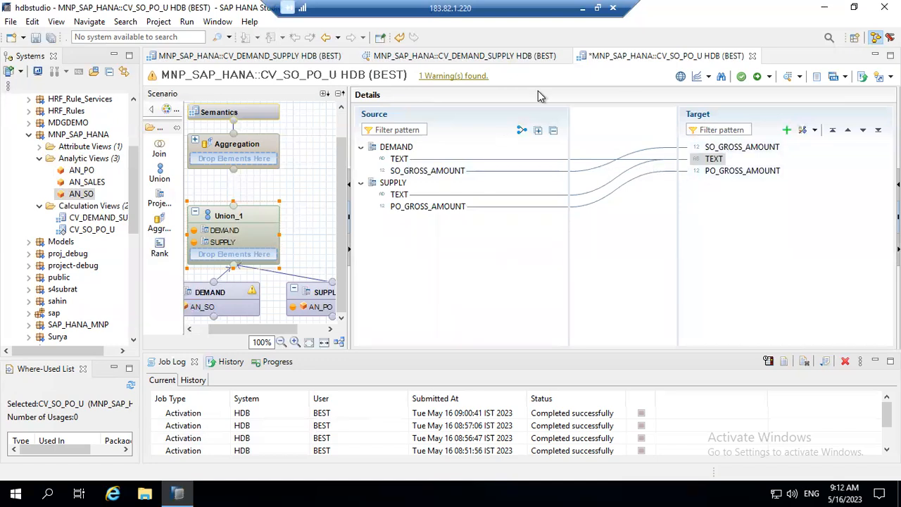
{"action": "left_click_drag", "start_coordinate": [233, 202], "coordinate": [233, 169]}
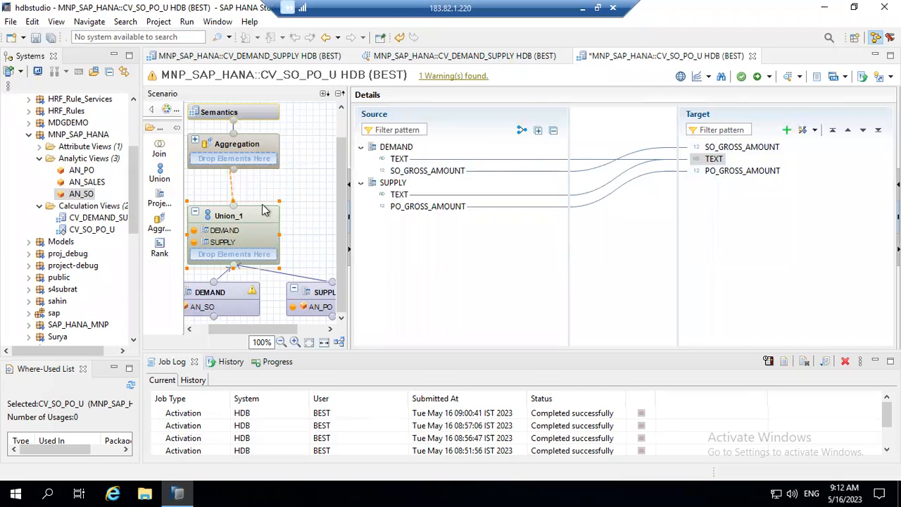
In the Aggregation node, add Union_1's TEXT column to the output.
{"action": "left_click", "coordinate": [250, 144]}
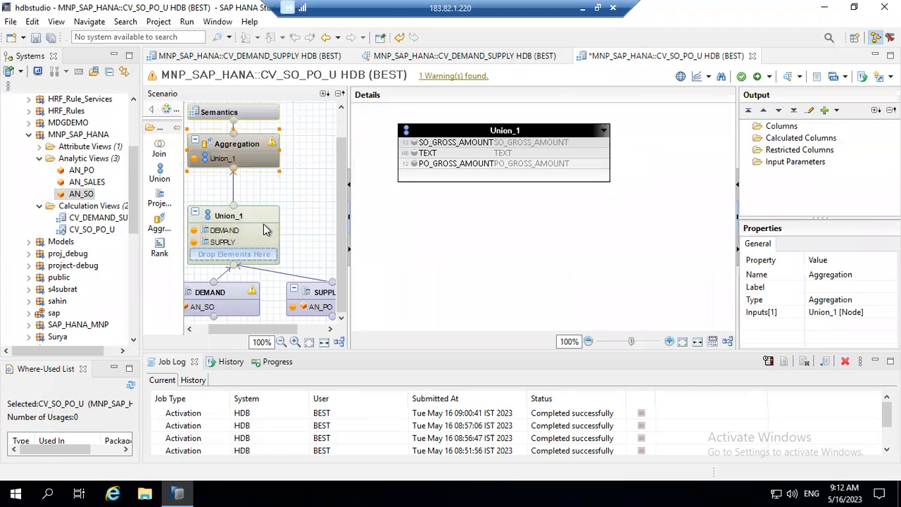
{"action": "left_click", "coordinate": [426, 153]}
{"action": "right_click", "coordinate": [442, 155]}
{"action": "left_click", "coordinate": [466, 177]}
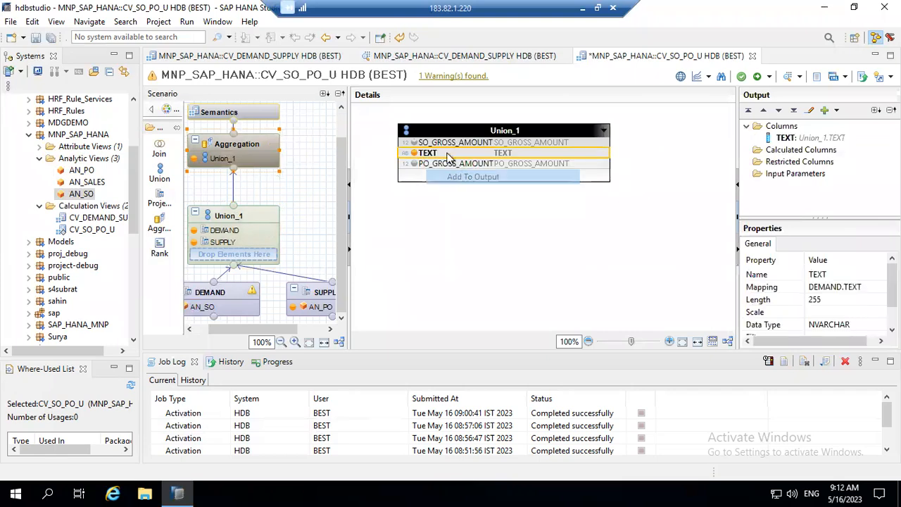
Add SO_GROSS_AMOUNT and PO_GROSS_AMOUNT as aggregated output columns.
{"action": "left_click", "coordinate": [445, 141]}
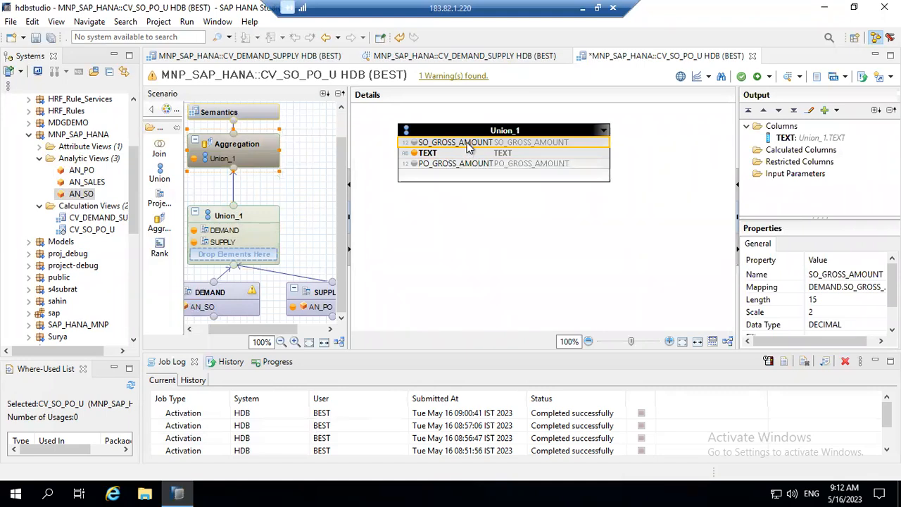
{"action": "right_click", "coordinate": [468, 144]}
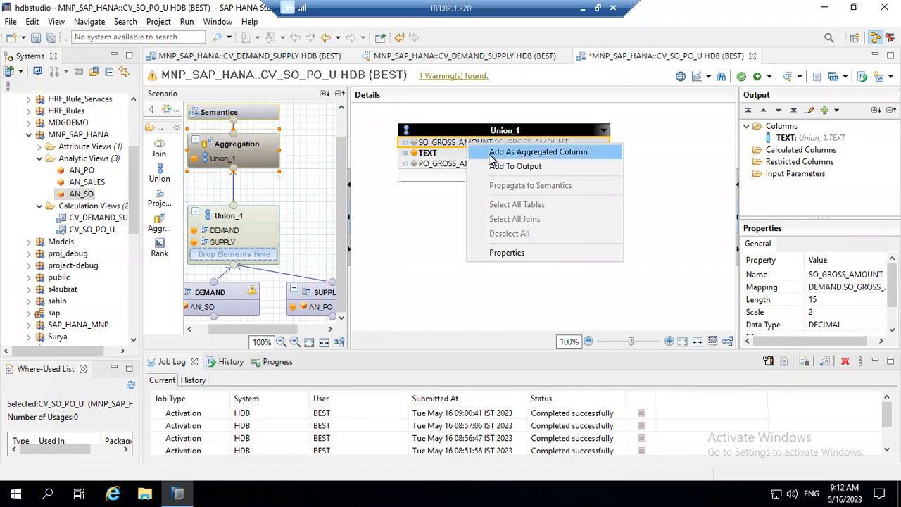
{"action": "left_click", "coordinate": [497, 151]}
{"action": "right_click", "coordinate": [457, 166]}
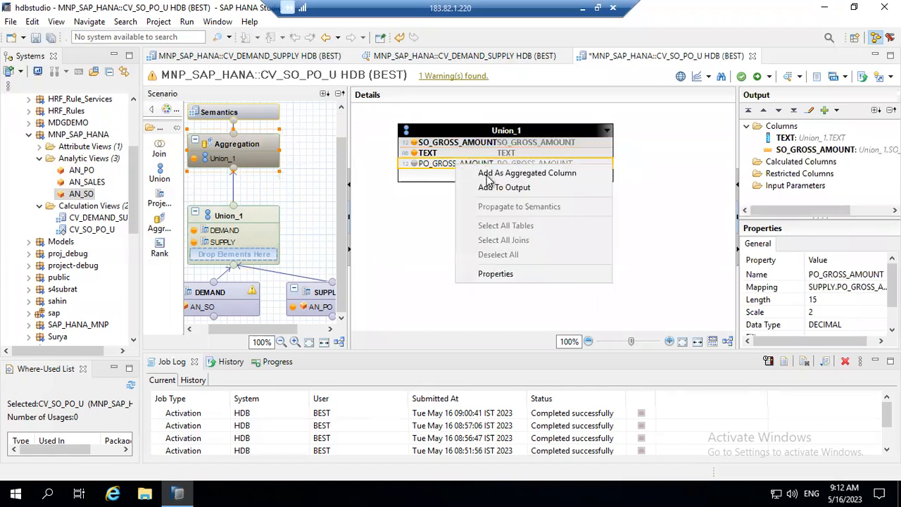
{"action": "left_click", "coordinate": [490, 176]}
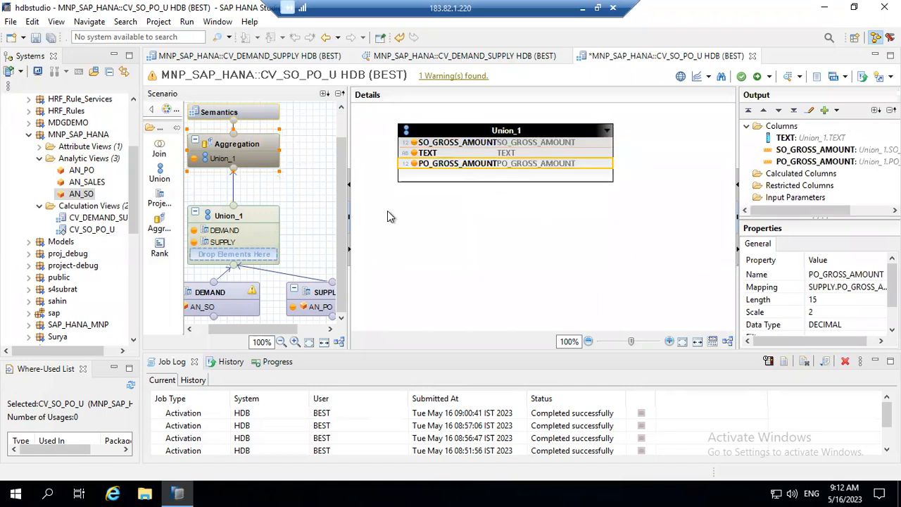
{"action": "left_click", "coordinate": [229, 113]}
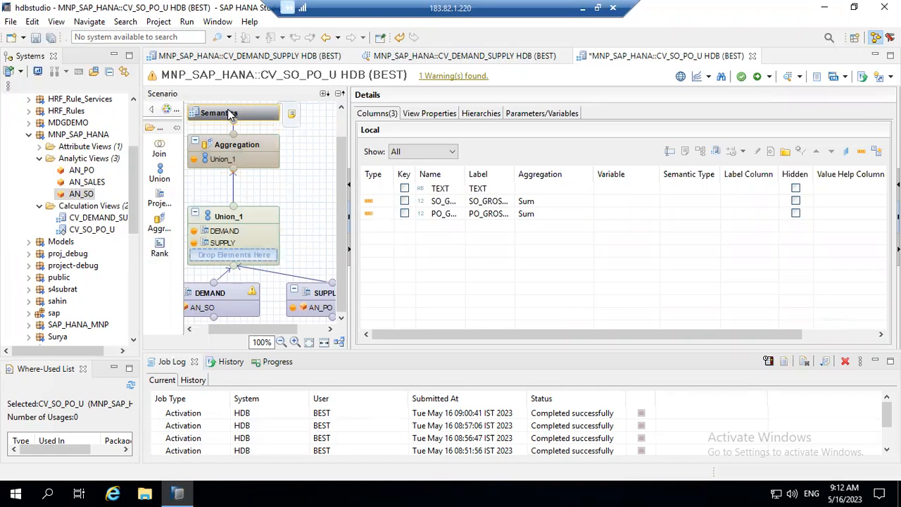
Mark TEXT as an attribute and set Apply Privileges to Classical Analytic Privileges.
{"action": "left_click", "coordinate": [397, 192]}
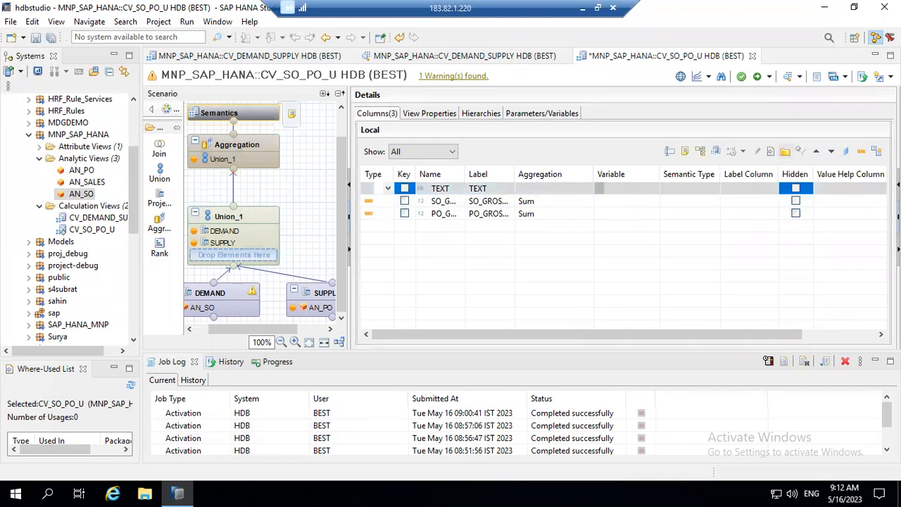
{"action": "left_click", "coordinate": [846, 151]}
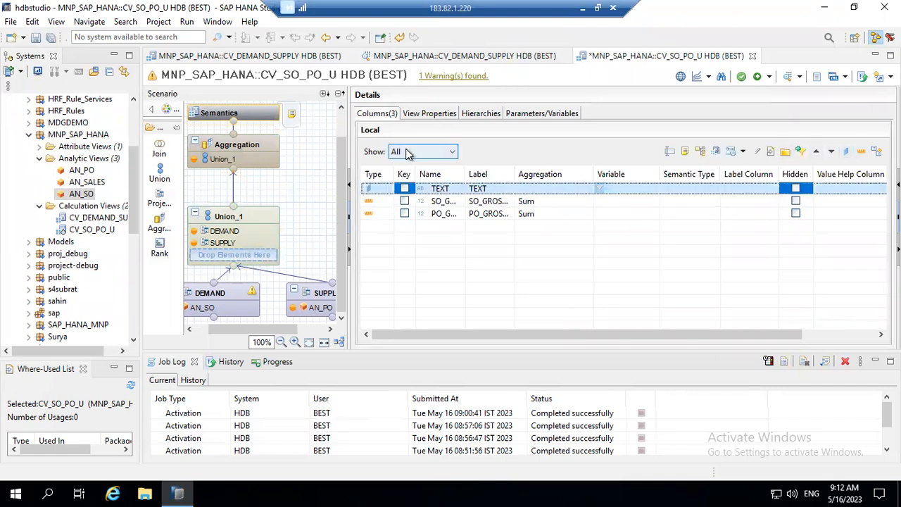
{"action": "left_click", "coordinate": [449, 116]}
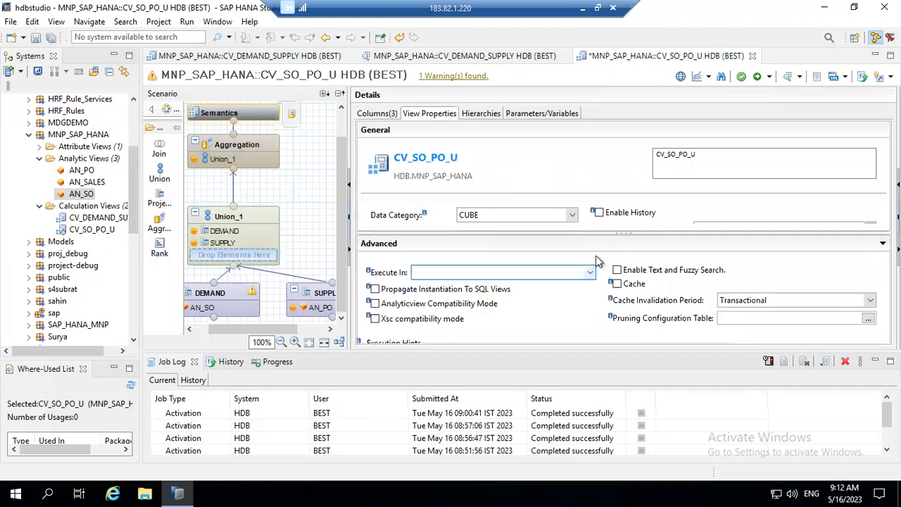
{"action": "left_click_drag", "start_coordinate": [745, 233], "coordinate": [751, 326]}
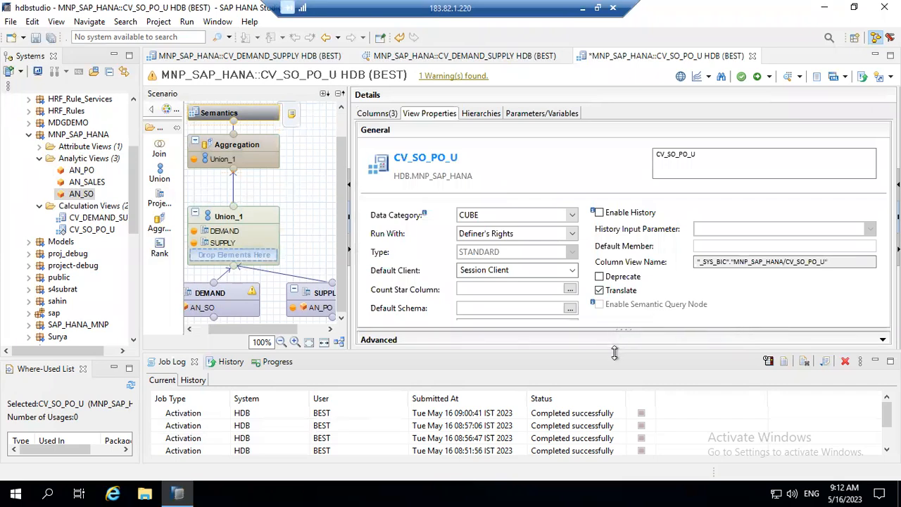
{"action": "left_click_drag", "start_coordinate": [614, 353], "coordinate": [619, 420]}
{"action": "left_click", "coordinate": [573, 328]}
{"action": "left_click", "coordinate": [557, 344]}
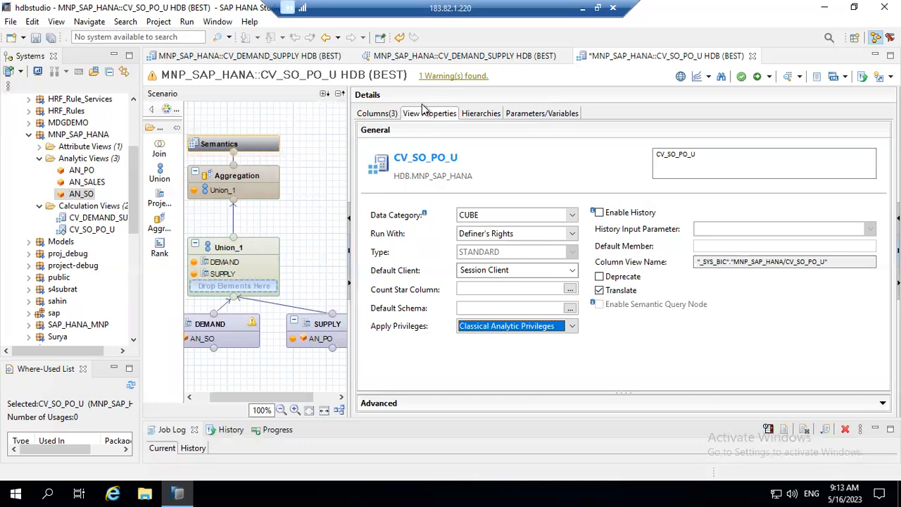
Save and activate CV_SO_PO_U.
{"action": "left_click", "coordinate": [393, 113]}
{"action": "left_click", "coordinate": [768, 77]}
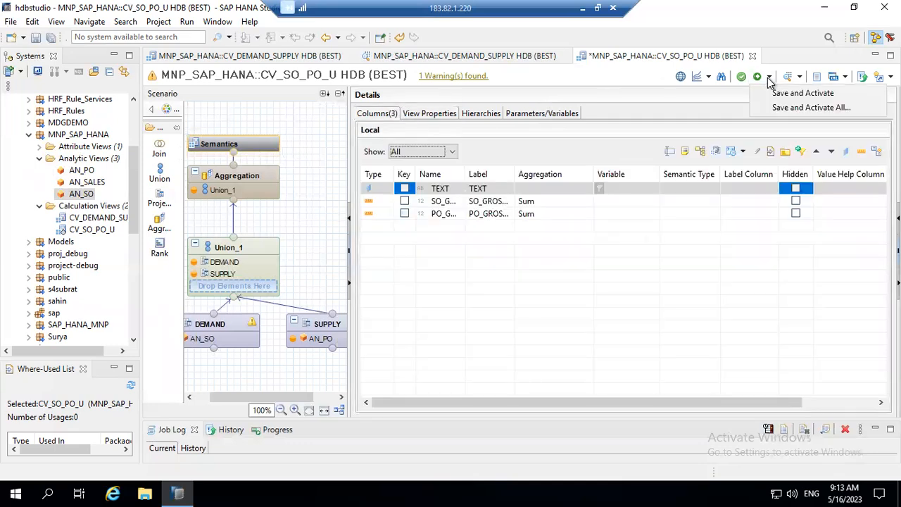
{"action": "left_click", "coordinate": [785, 95]}
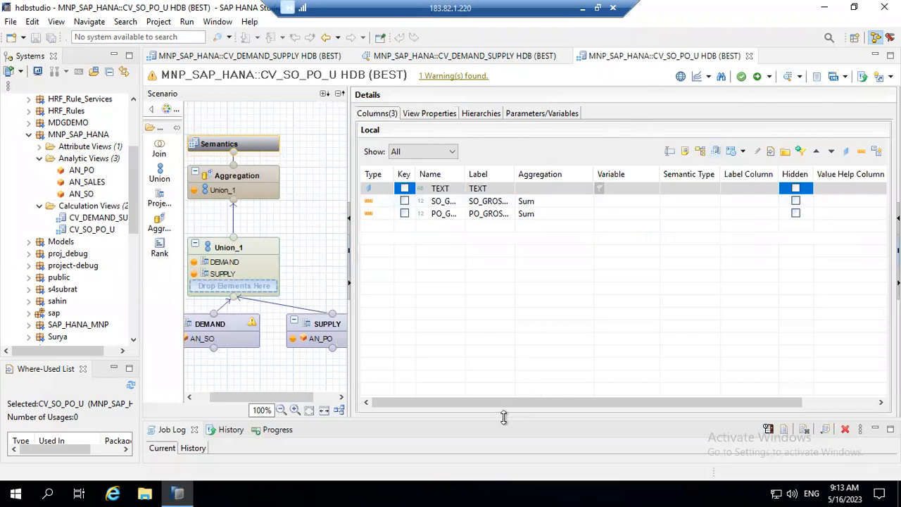
Enlarge the Job Log and open CV_SO_PO_U's Raw Data in the Data Preview editor.
{"action": "left_click_drag", "start_coordinate": [503, 419], "coordinate": [500, 337]}
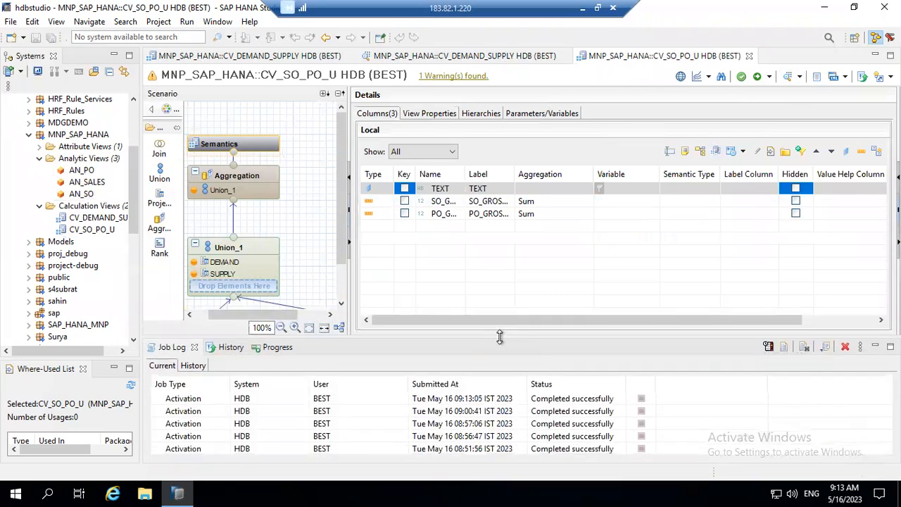
{"action": "left_click", "coordinate": [800, 76]}
{"action": "left_click", "coordinate": [804, 94]}
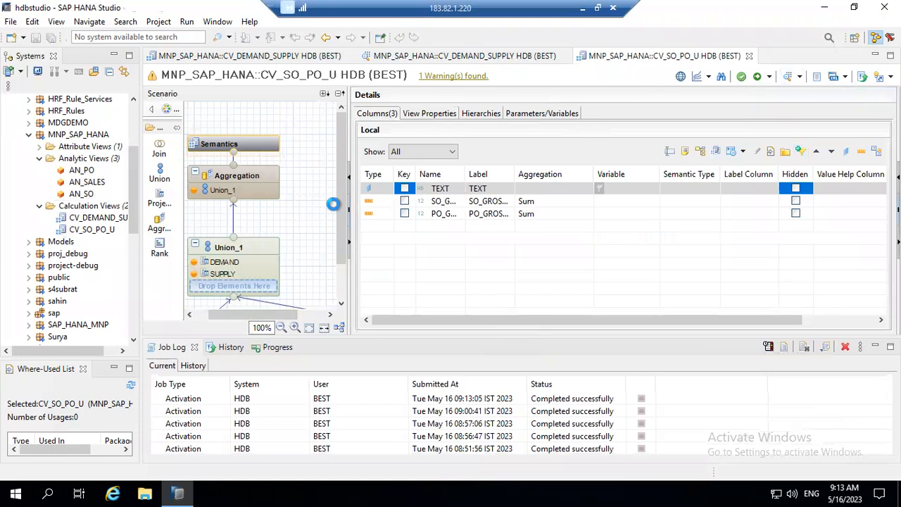
{"action": "left_click", "coordinate": [294, 77]}
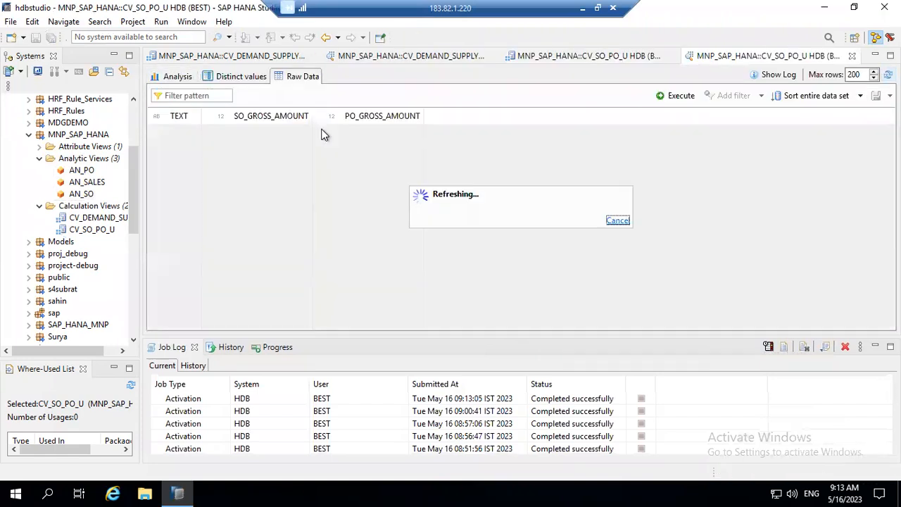
Widen the TEXT column of the 121-row preview, then inspect CV_DEMAND_SUPPLY's Join_1 node.
{"action": "left_click_drag", "start_coordinate": [202, 115], "coordinate": [471, 126]}
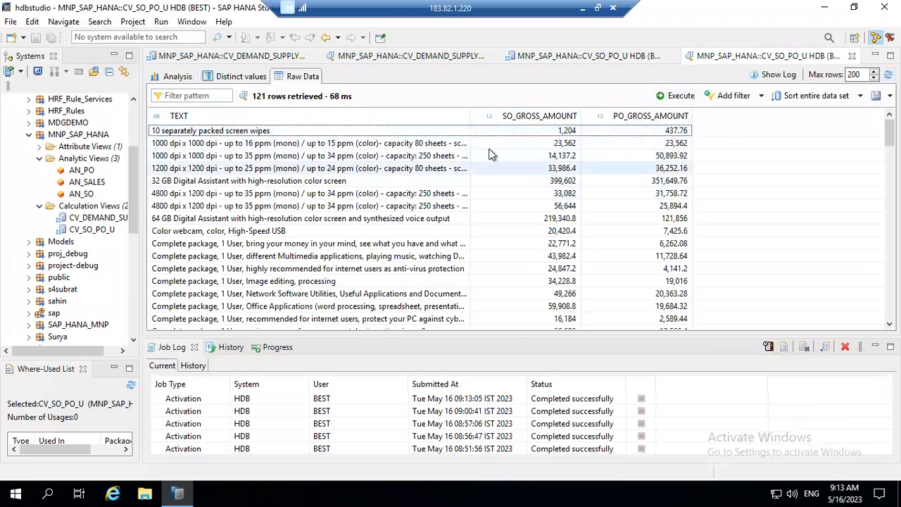
{"action": "left_click_drag", "start_coordinate": [469, 119], "coordinate": [512, 120]}
{"action": "left_click", "coordinate": [250, 56]}
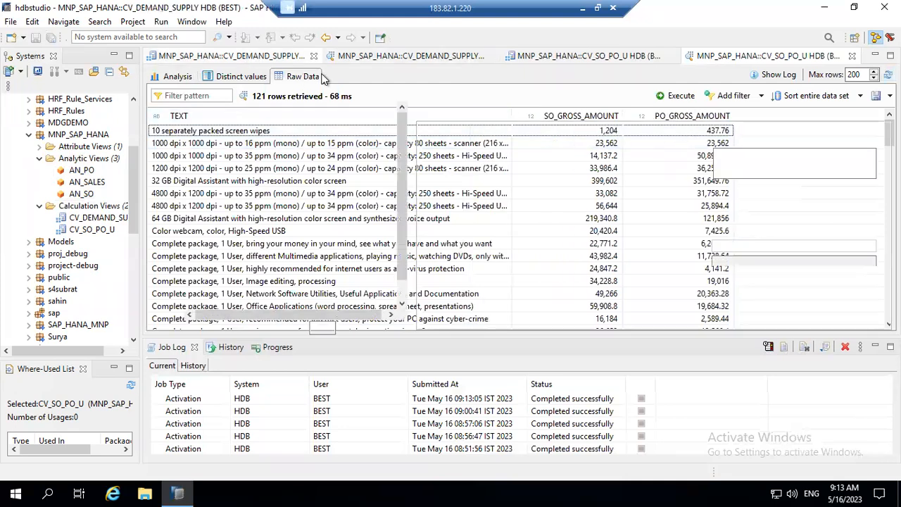
{"action": "left_click", "coordinate": [262, 230]}
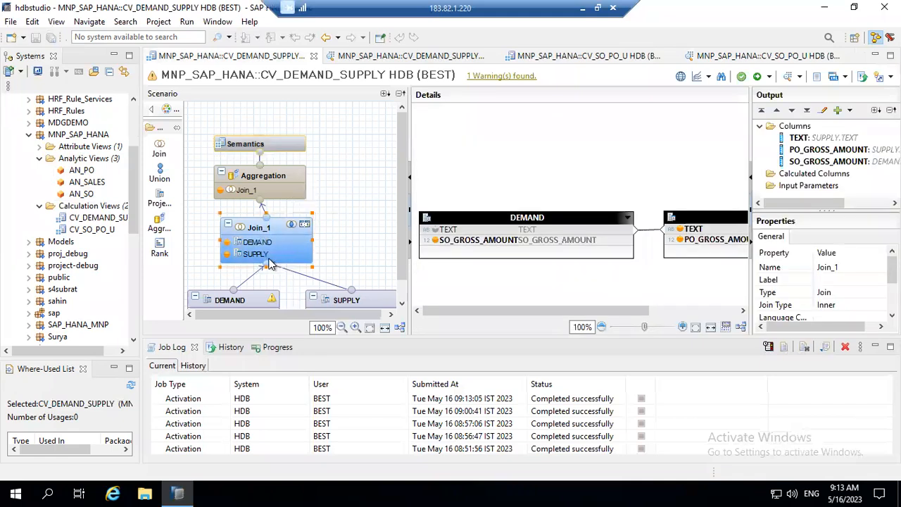
View the CV_DEMAND_SUPPLY data preview, then return to the CV_SO_PO_U editor.
{"action": "left_click", "coordinate": [400, 56]}
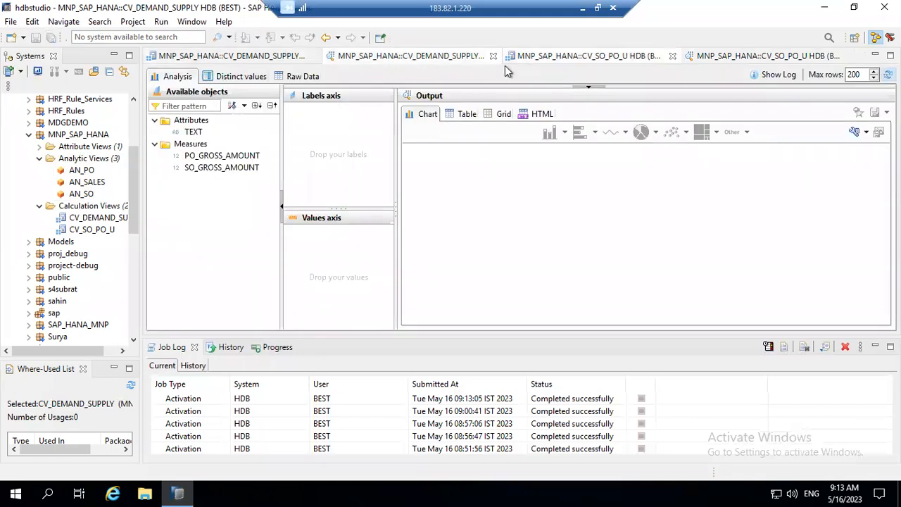
{"action": "left_click", "coordinate": [542, 58]}
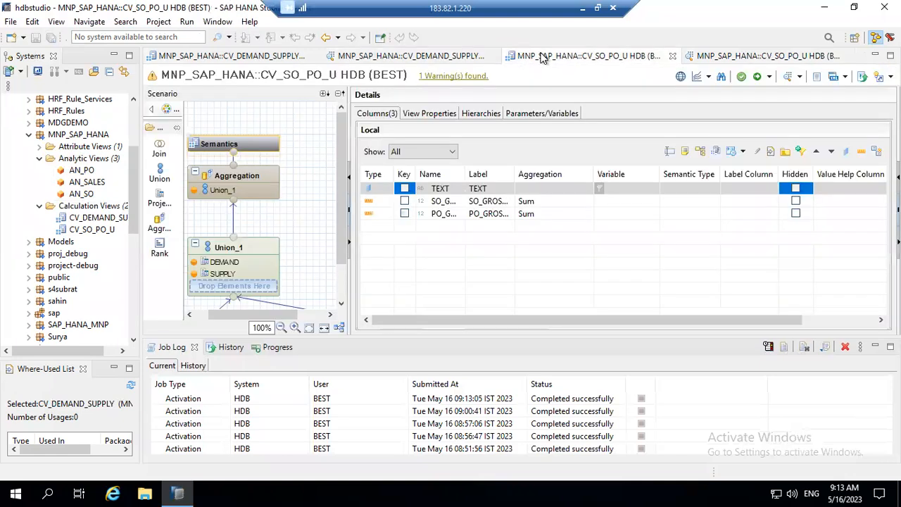
Display Union_1's source-to-target mapping and widen the scenario and palette panes.
{"action": "left_click", "coordinate": [234, 244]}
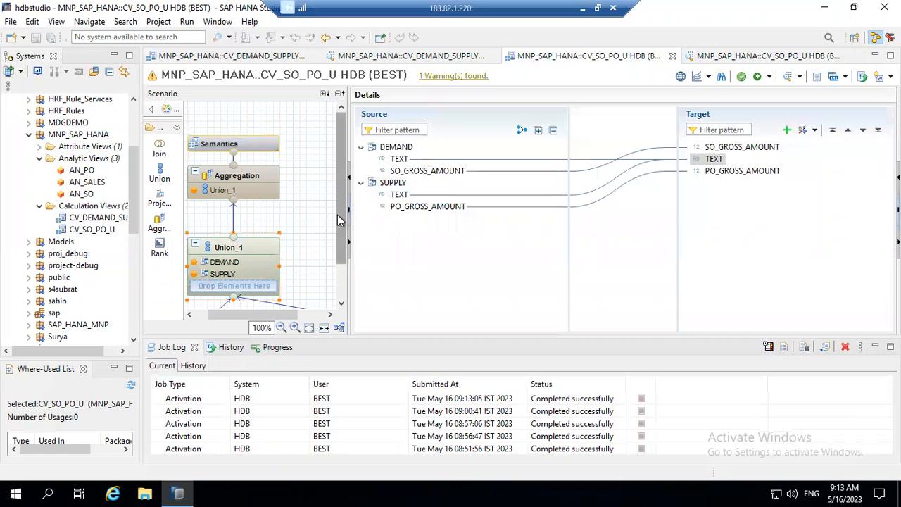
{"action": "scroll", "coordinate": [339, 254], "scroll_direction": "down", "scroll_amount": 3}
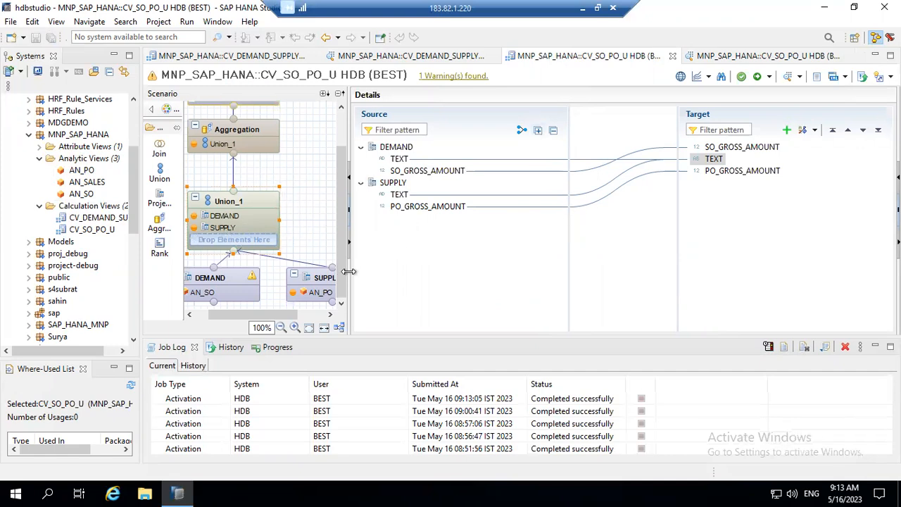
{"action": "left_click_drag", "start_coordinate": [349, 271], "coordinate": [409, 271]}
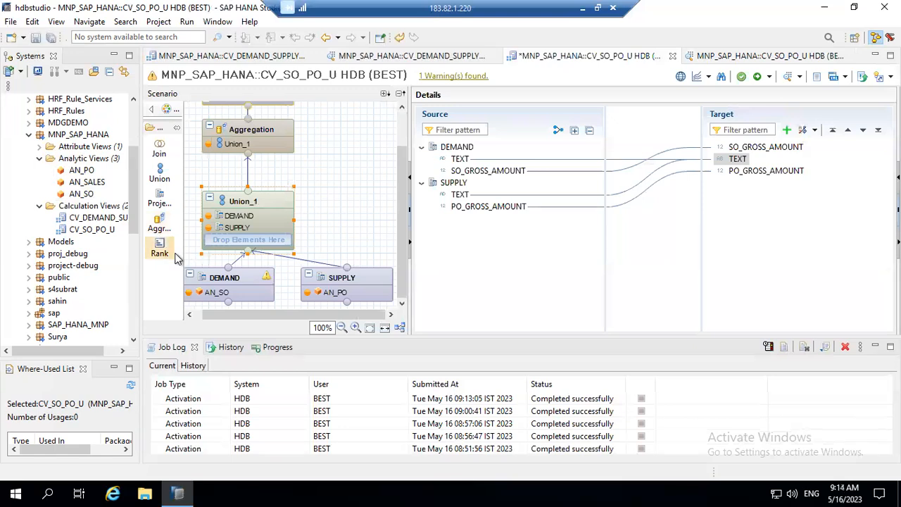
{"action": "left_click_drag", "start_coordinate": [183, 256], "coordinate": [197, 270]}
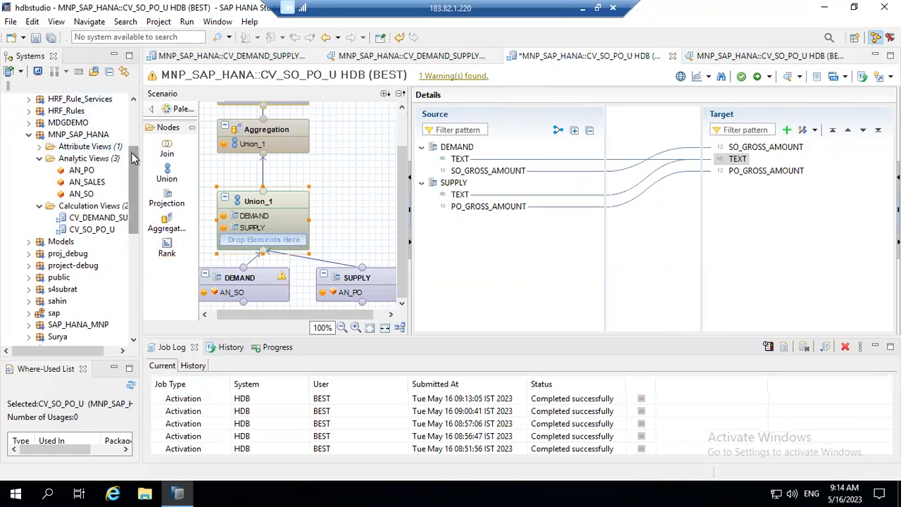
{"action": "left_click_drag", "start_coordinate": [133, 160], "coordinate": [145, 125]}
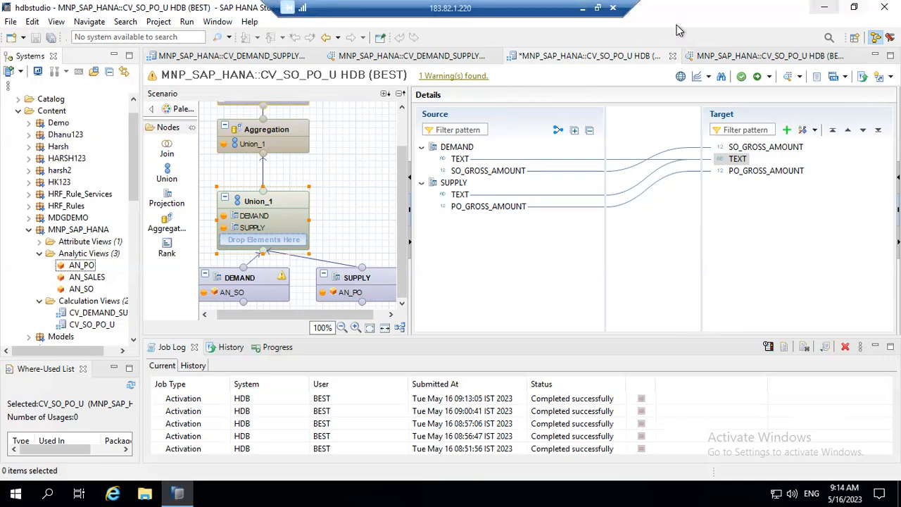
Minimize the remote session and bring up the '1. Class Note ABAP HANA' Word document.
{"action": "left_click", "coordinate": [582, 8]}
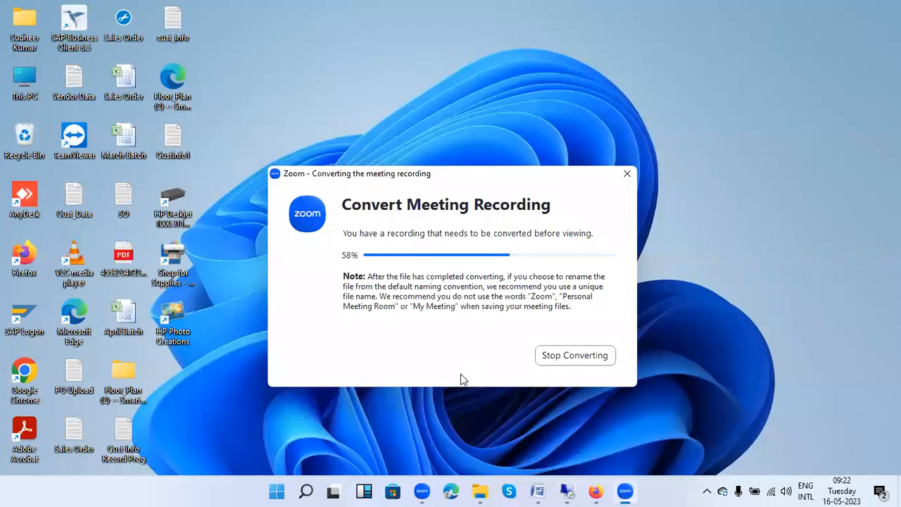
{"action": "left_click", "coordinate": [475, 490]}
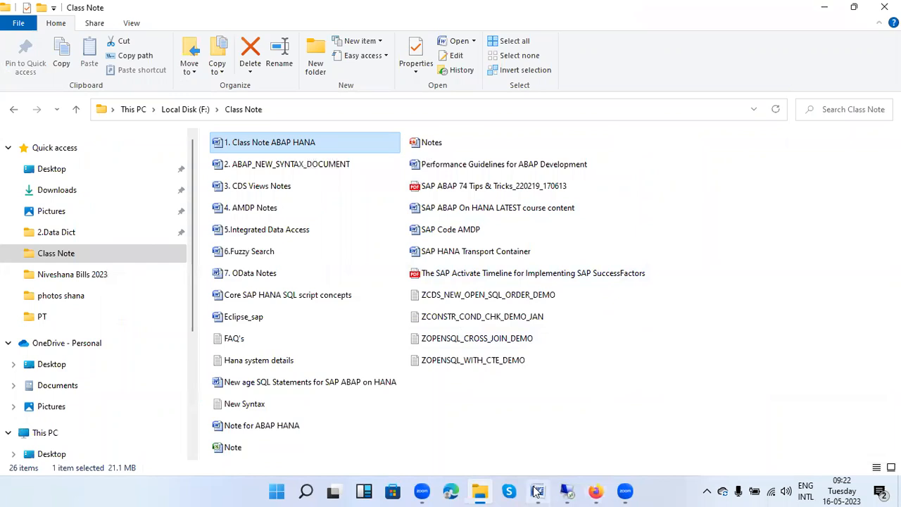
{"action": "left_click", "coordinate": [426, 143]}
{"action": "left_click", "coordinate": [539, 490]}
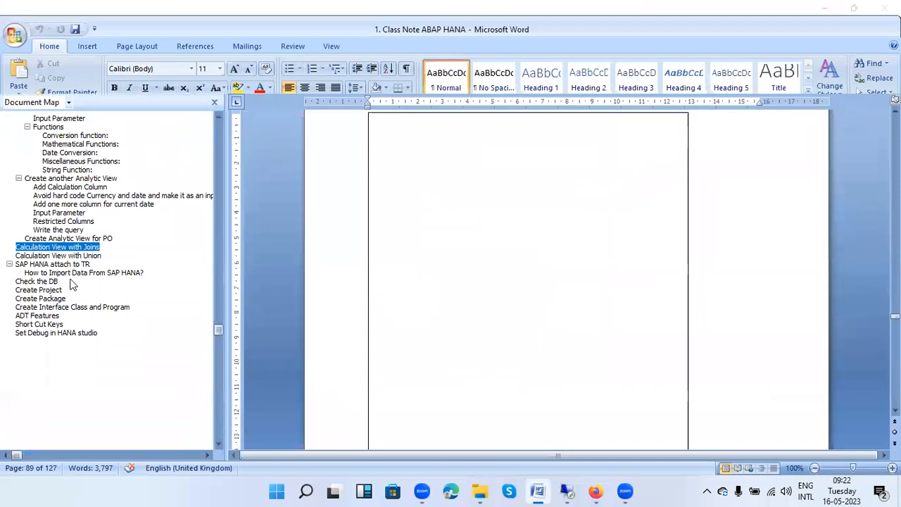
View the 'SAP HANA attach to TR' notes in Word, then bring the PowerPoint Notes deck forward.
{"action": "left_click", "coordinate": [63, 266]}
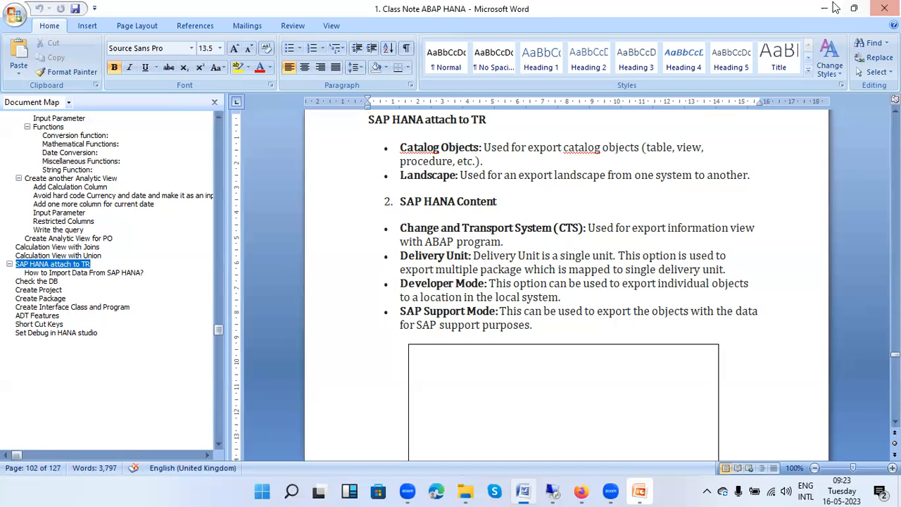
{"action": "left_click", "coordinate": [552, 491]}
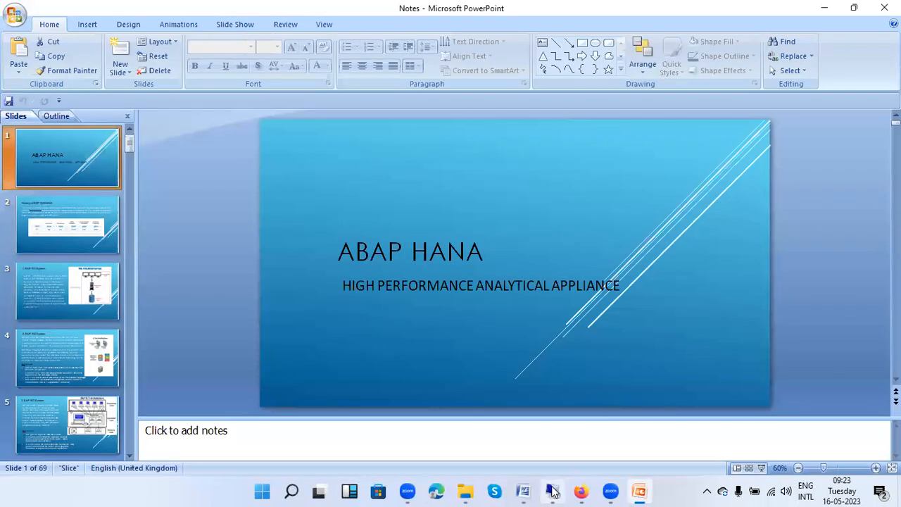
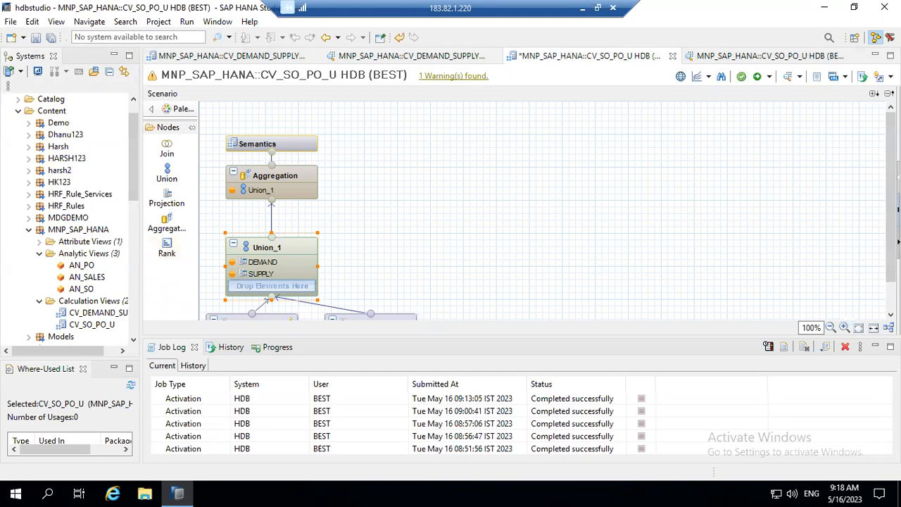
Restore and widen the output and properties panes to check Union_1's source-to-target mapping.
{"action": "left_click", "coordinate": [899, 209]}
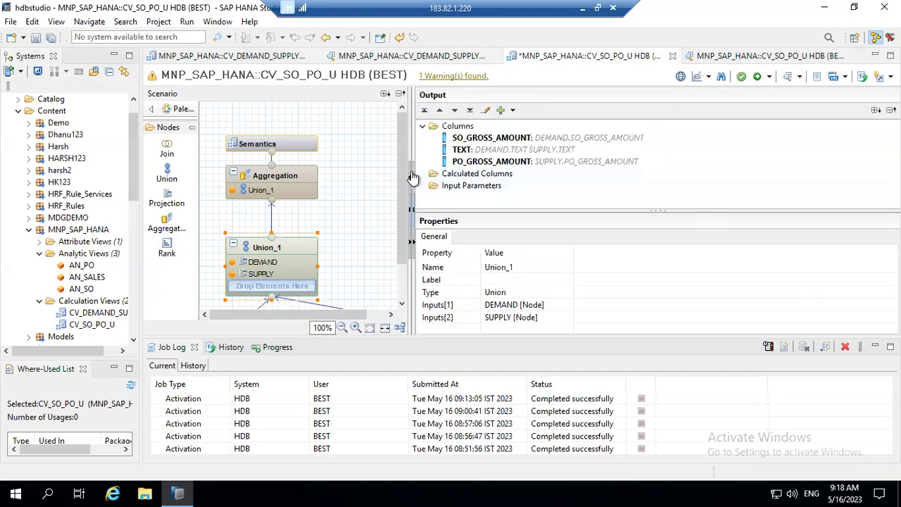
{"action": "left_click", "coordinate": [412, 246]}
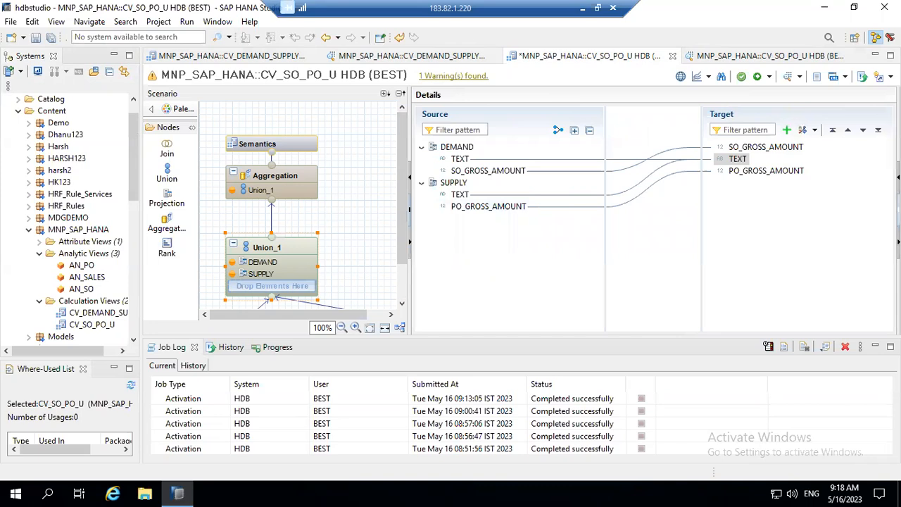
{"action": "left_click", "coordinate": [899, 178]}
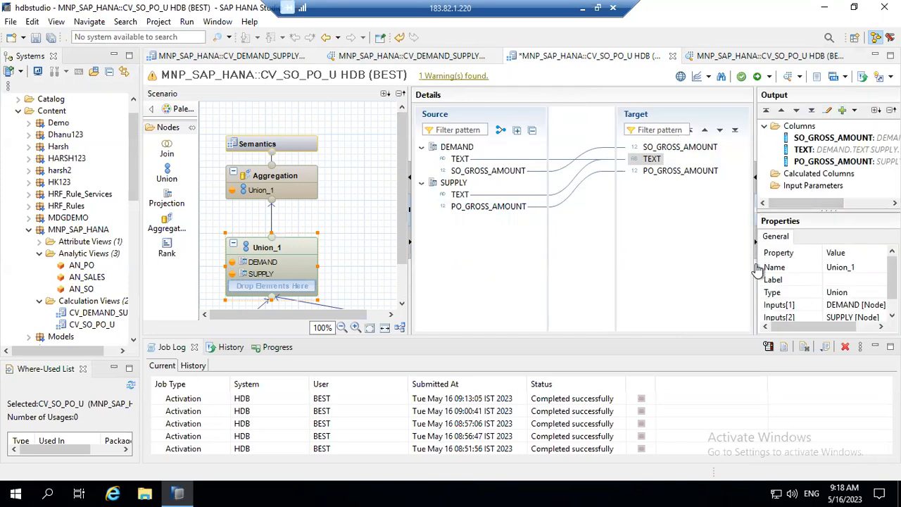
{"action": "left_click_drag", "start_coordinate": [659, 282], "coordinate": [651, 282]}
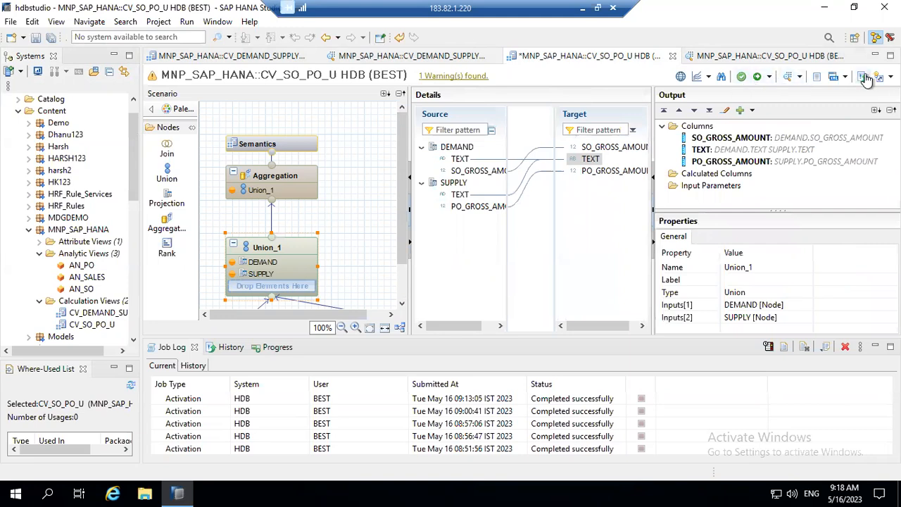
Open the active version of CV_SO_PO_U with its activation history.
{"action": "left_click", "coordinate": [891, 76]}
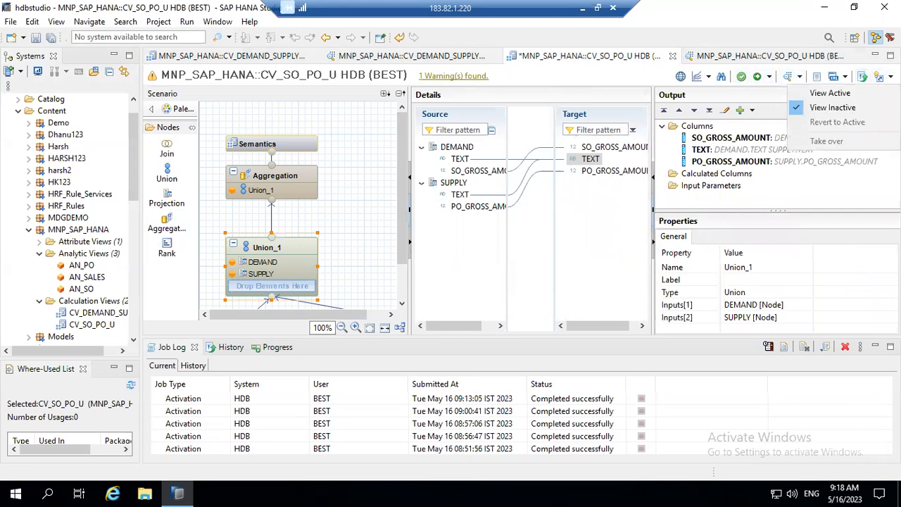
{"action": "left_click", "coordinate": [864, 78]}
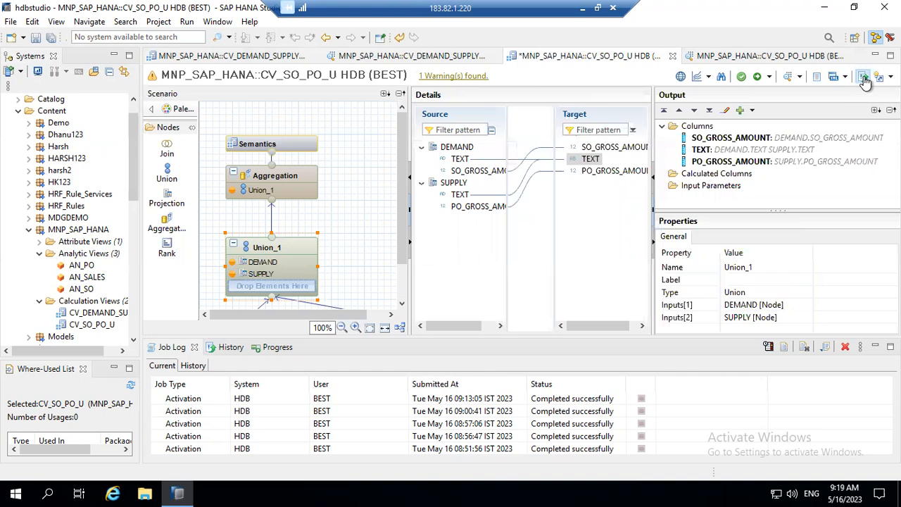
{"action": "left_click", "coordinate": [862, 77]}
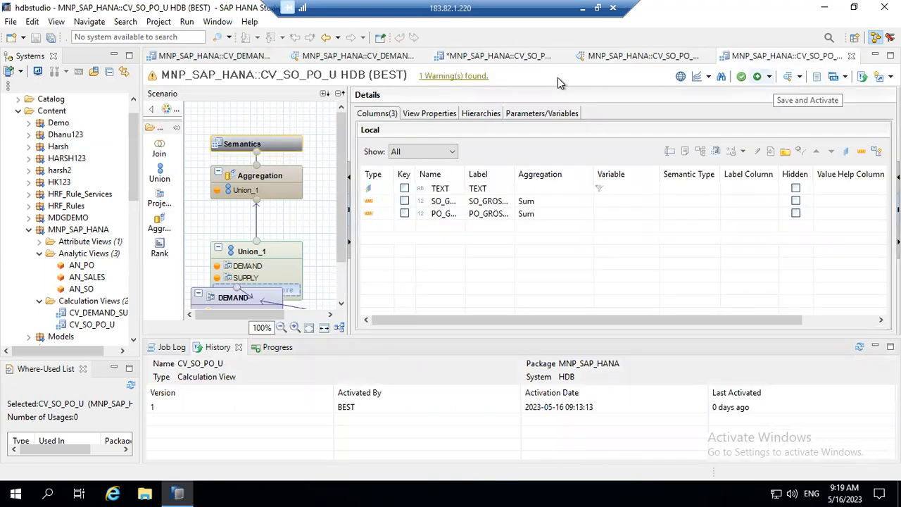
Close both CV_SO_PO_U editors with Don't Save, then close the CV_DEMAND_SUPPLY data preview.
{"action": "left_click", "coordinate": [851, 57]}
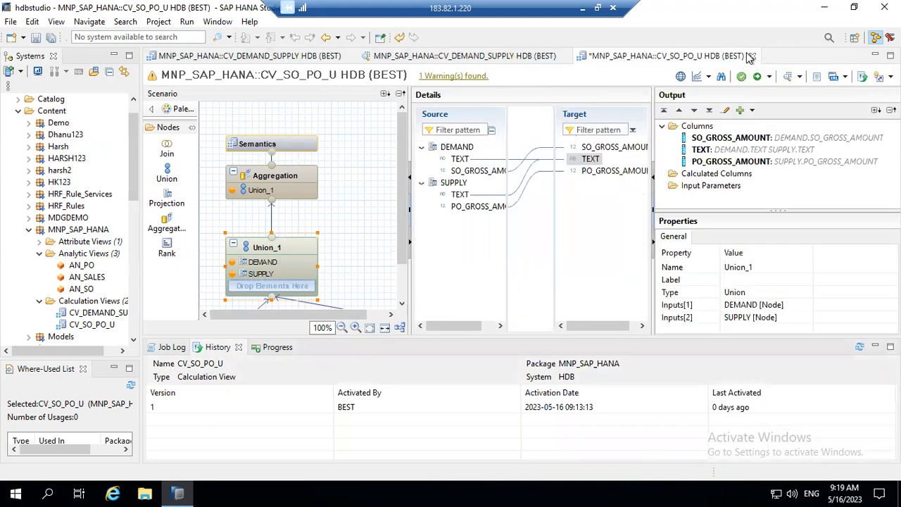
{"action": "left_click", "coordinate": [752, 56]}
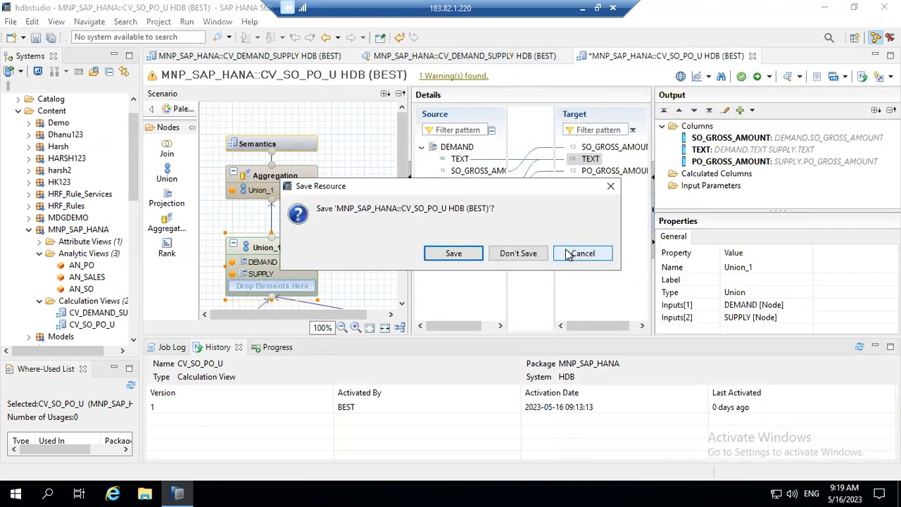
{"action": "left_click", "coordinate": [530, 255]}
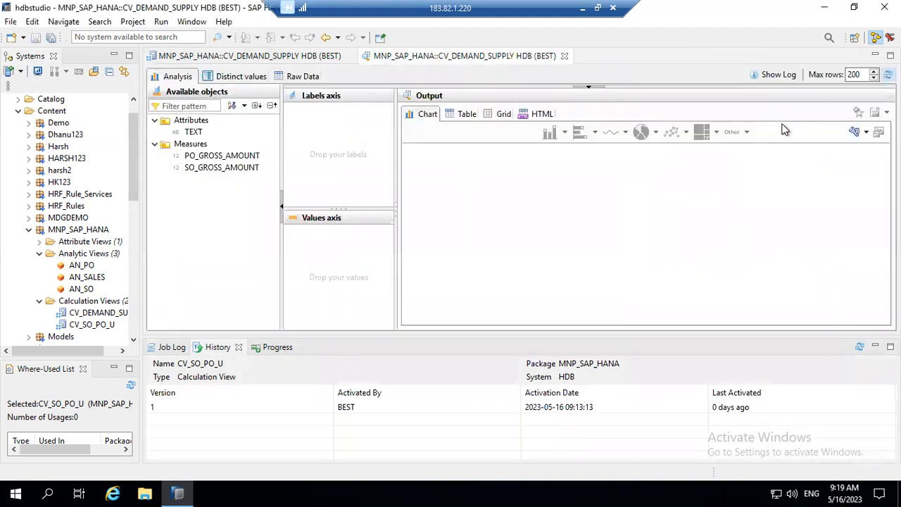
{"action": "left_click", "coordinate": [564, 55]}
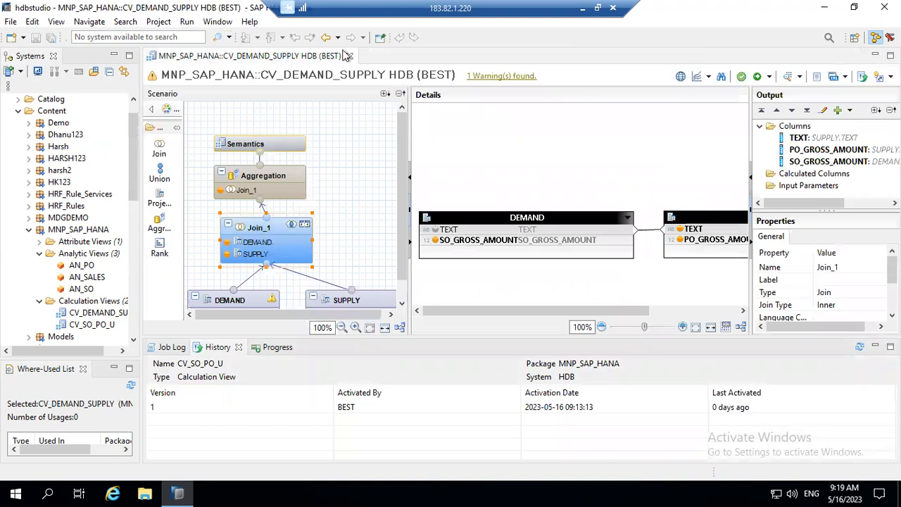
Collapse and re-expand the MNP_SAP_HANA package and look at its context actions.
{"action": "double_click", "coordinate": [49, 234]}
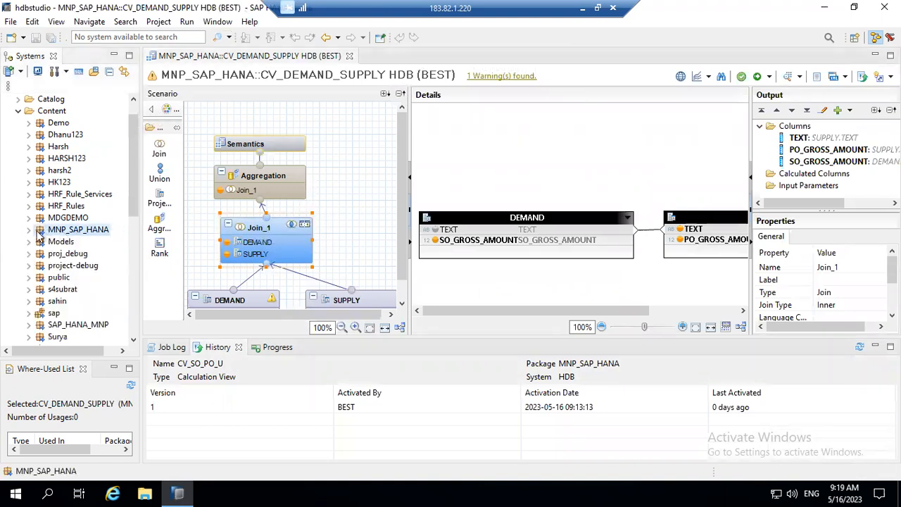
{"action": "left_click", "coordinate": [29, 230]}
{"action": "right_click", "coordinate": [60, 238]}
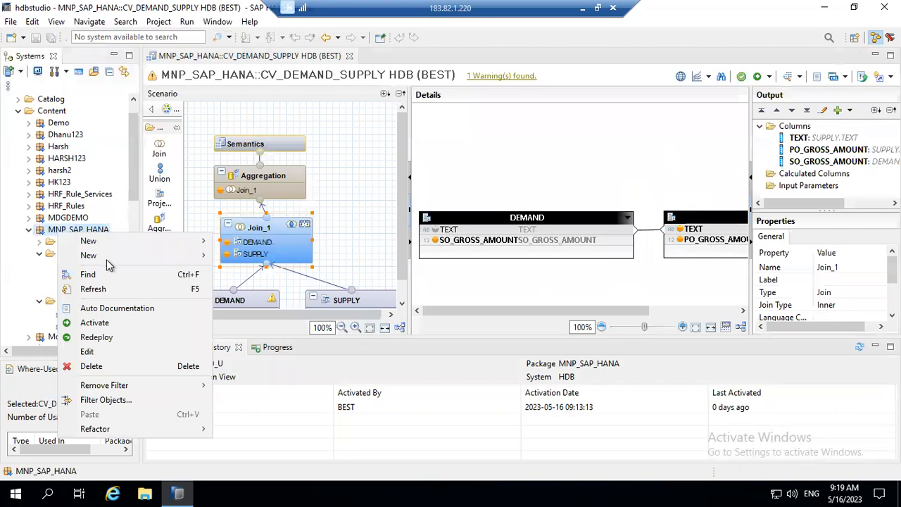
{"action": "left_click", "coordinate": [46, 232]}
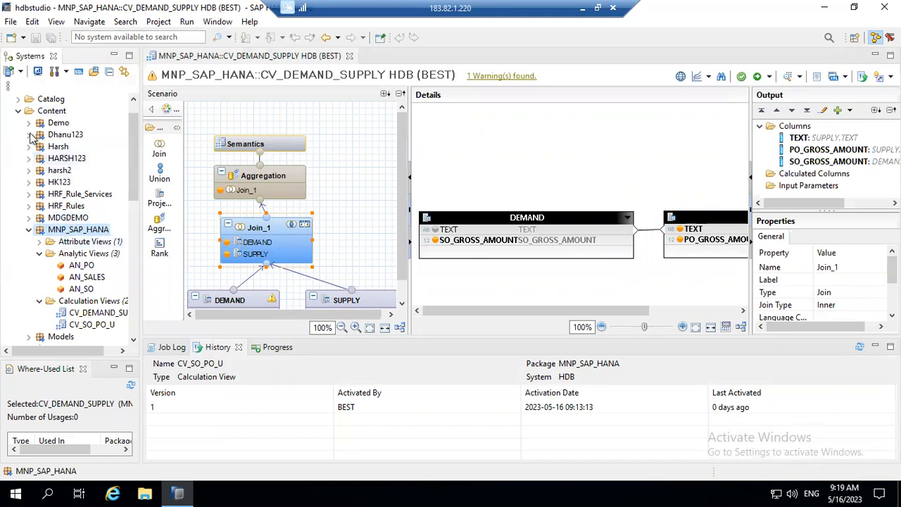
Expand Catalog and the MNP_SAPHANA schema to show its object folders.
{"action": "left_click", "coordinate": [18, 99]}
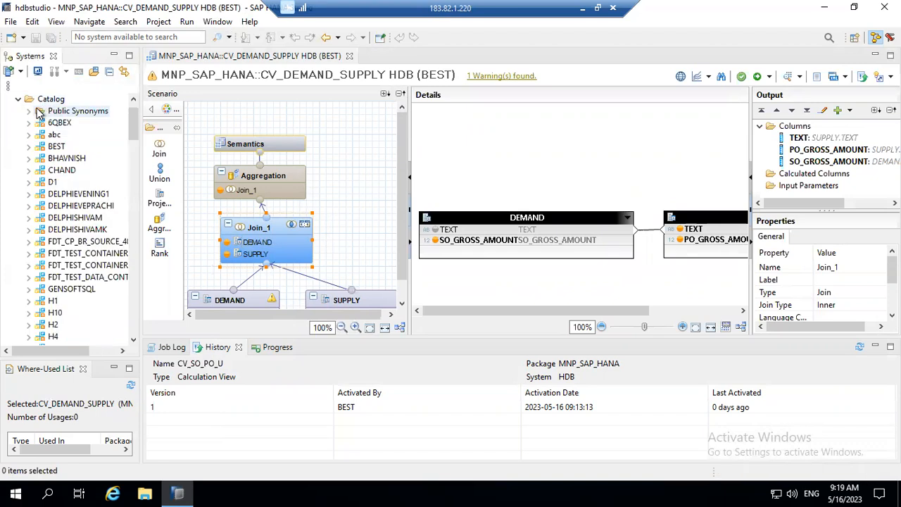
{"action": "left_click", "coordinate": [29, 111]}
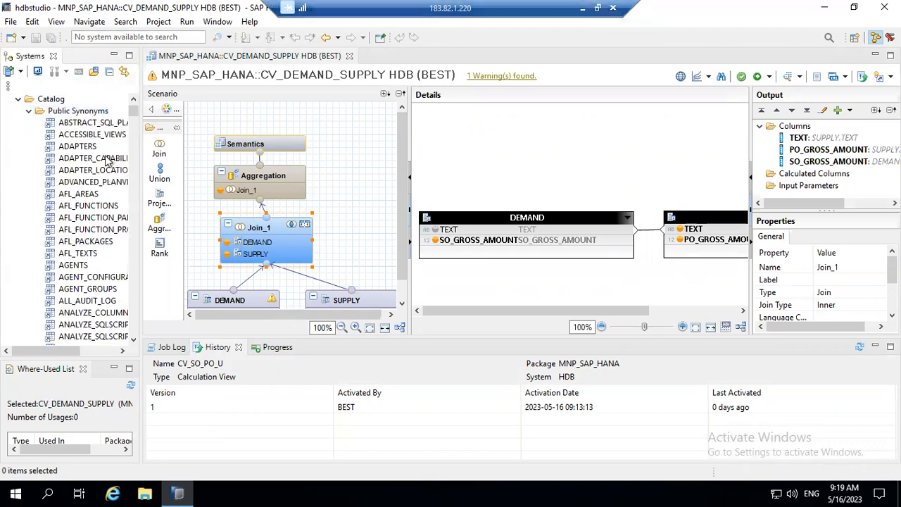
{"action": "left_click", "coordinate": [29, 112]}
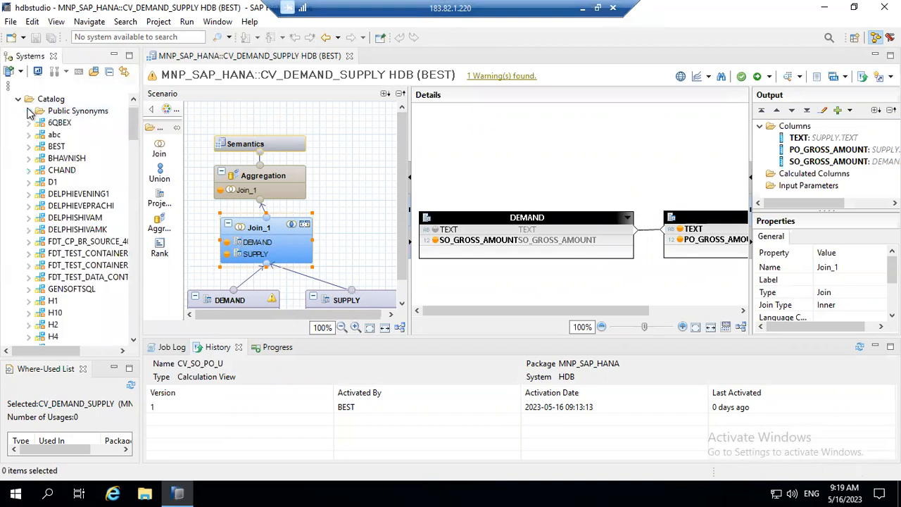
{"action": "left_click", "coordinate": [134, 252]}
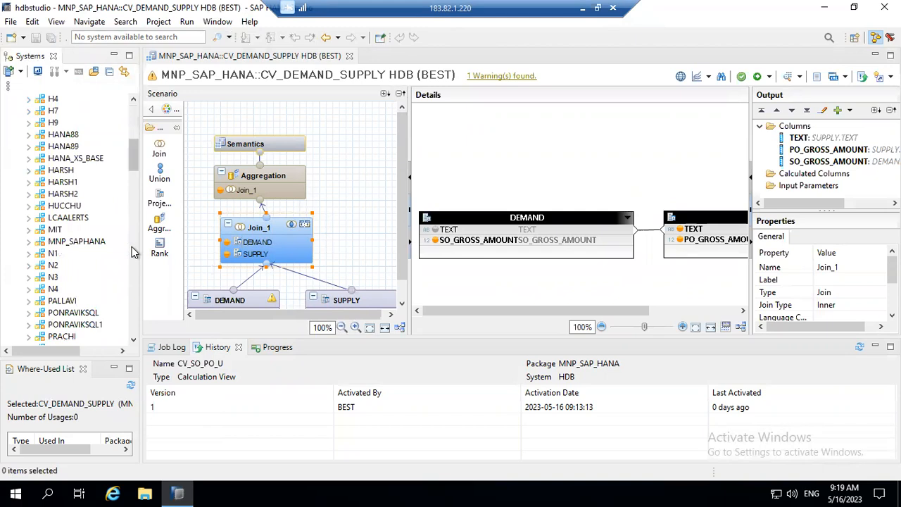
{"action": "left_click", "coordinate": [71, 243]}
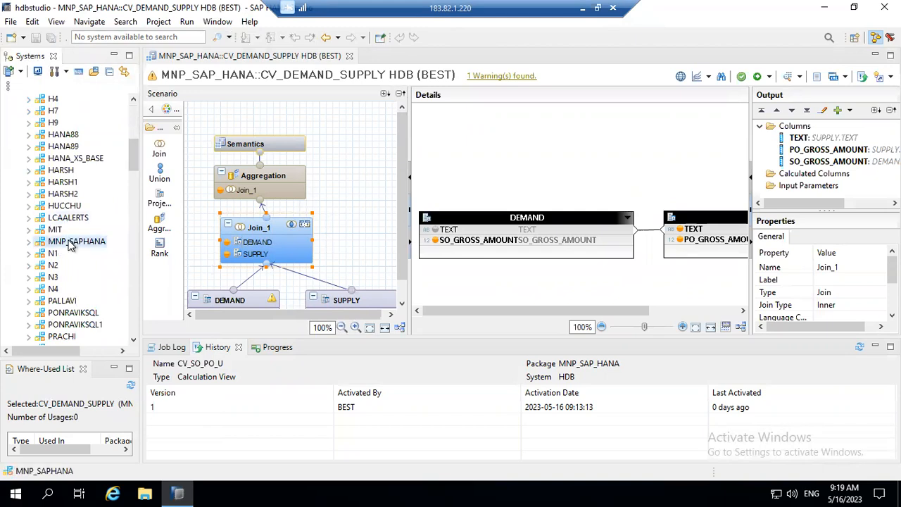
{"action": "double_click", "coordinate": [70, 243]}
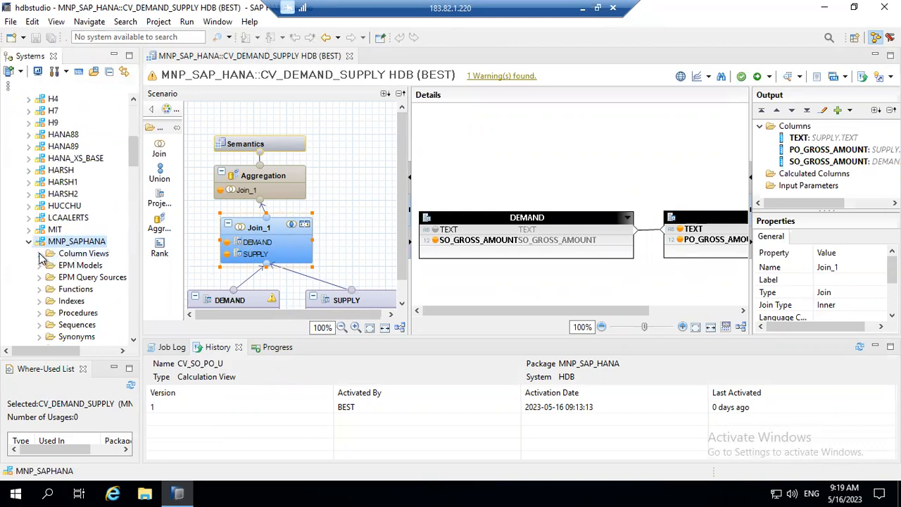
Expand MNP_SAPHANA's Tables folder and open the EMP_ADD table definition.
{"action": "left_click", "coordinate": [133, 340]}
{"action": "left_click", "coordinate": [133, 341]}
{"action": "left_click", "coordinate": [133, 341]}
{"action": "left_click", "coordinate": [133, 341]}
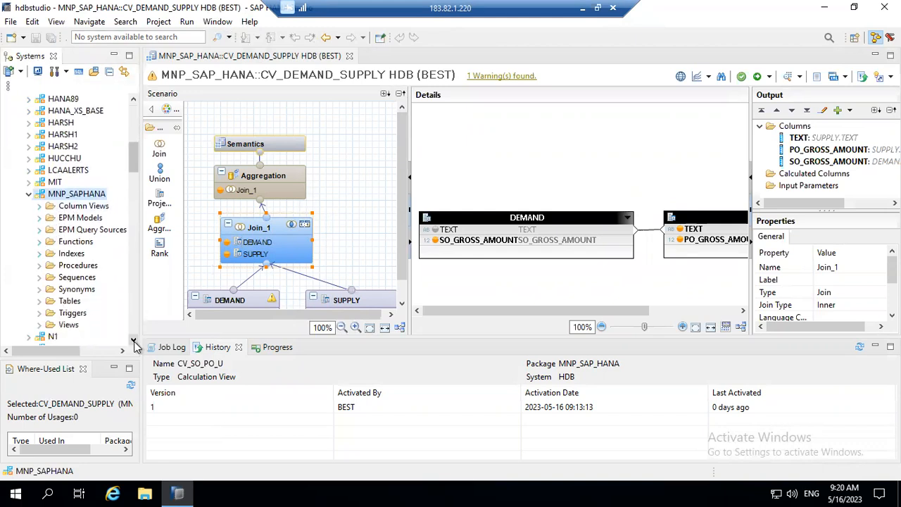
{"action": "left_click", "coordinate": [40, 326]}
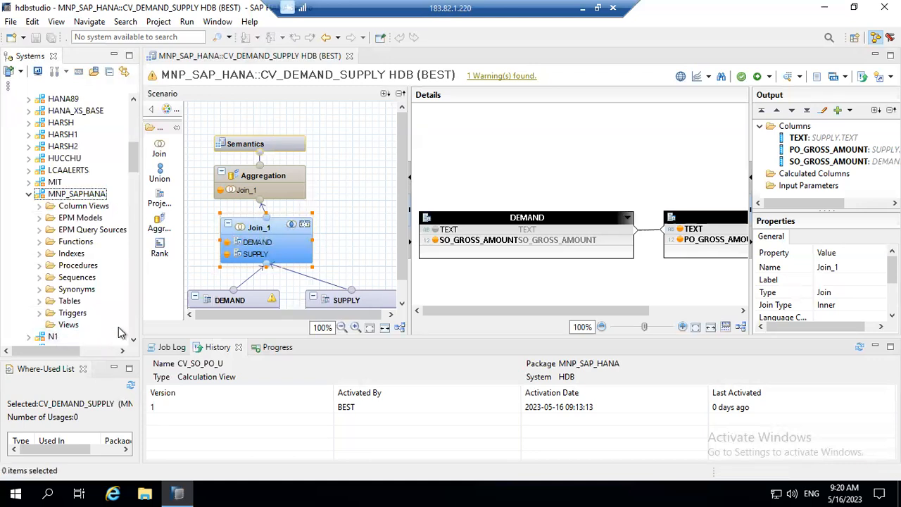
{"action": "left_click", "coordinate": [132, 340]}
{"action": "left_click", "coordinate": [132, 340]}
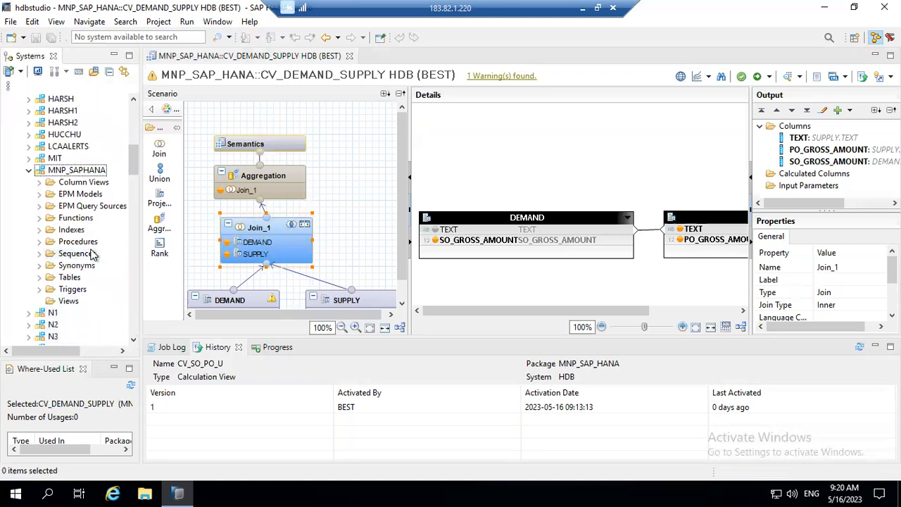
{"action": "double_click", "coordinate": [49, 279]}
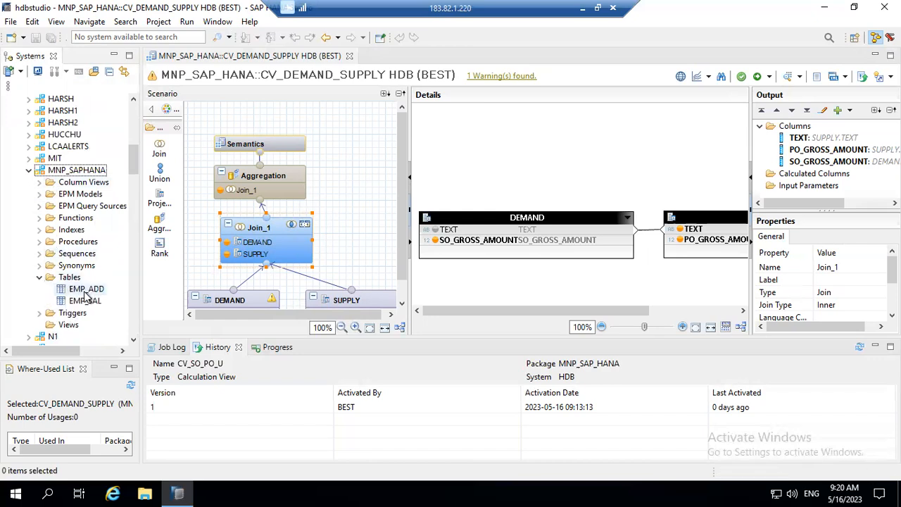
{"action": "left_click", "coordinate": [83, 290]}
{"action": "double_click", "coordinate": [83, 289]}
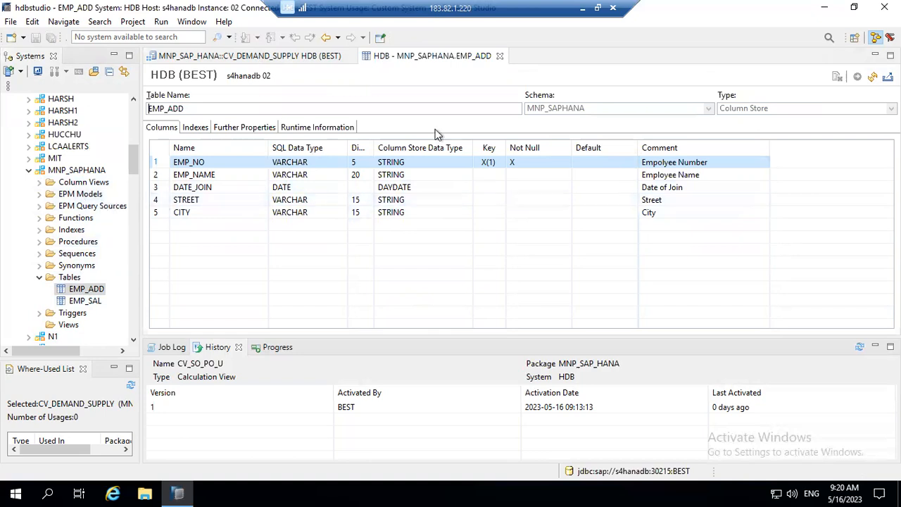
Close the EMP_ADD and CV_DEMAND_SUPPLY editors and switch to another, empty perspective.
{"action": "left_click", "coordinate": [500, 56]}
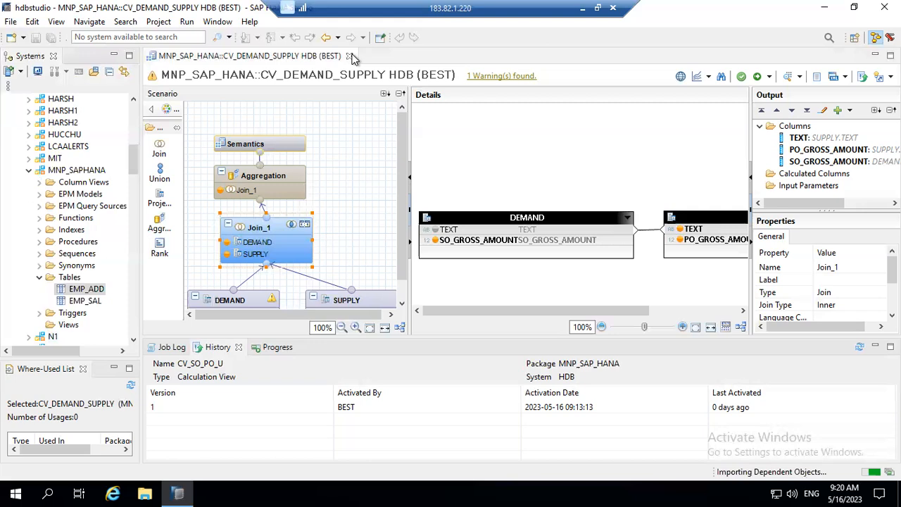
{"action": "left_click", "coordinate": [350, 56]}
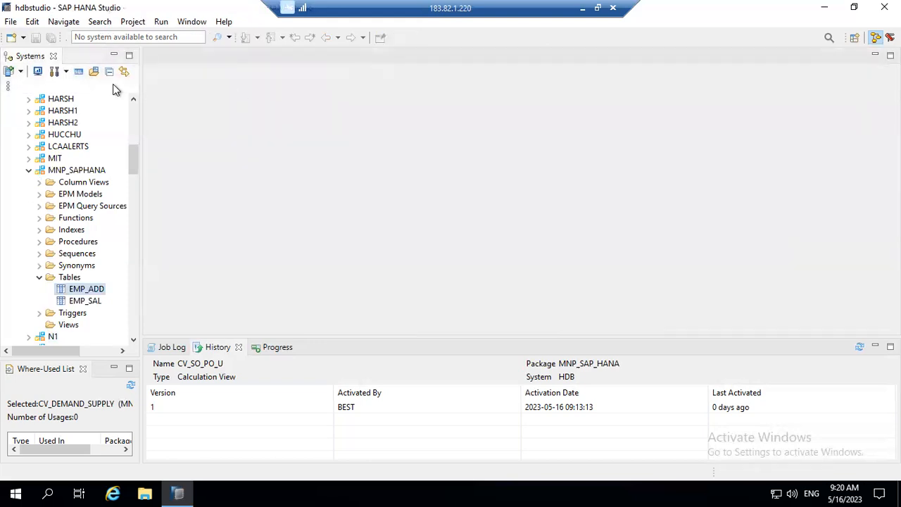
{"action": "left_click", "coordinate": [134, 119]}
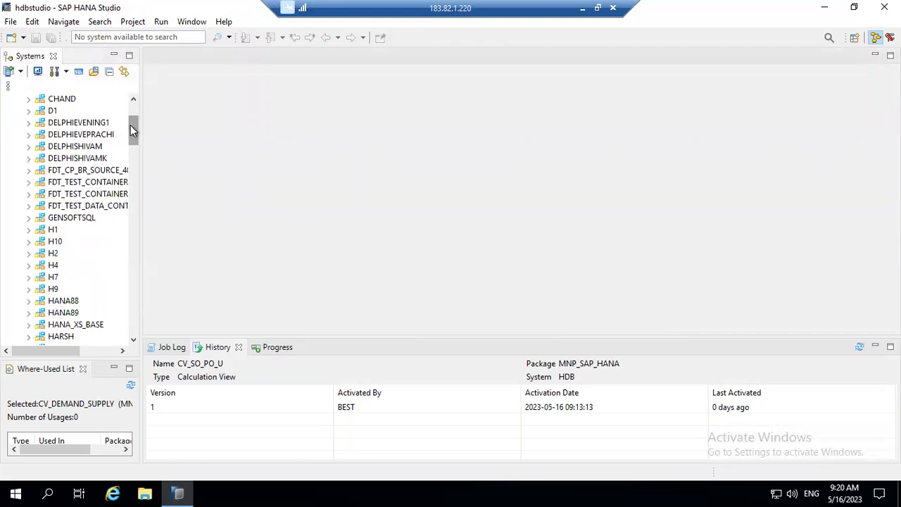
{"action": "left_click", "coordinate": [134, 112]}
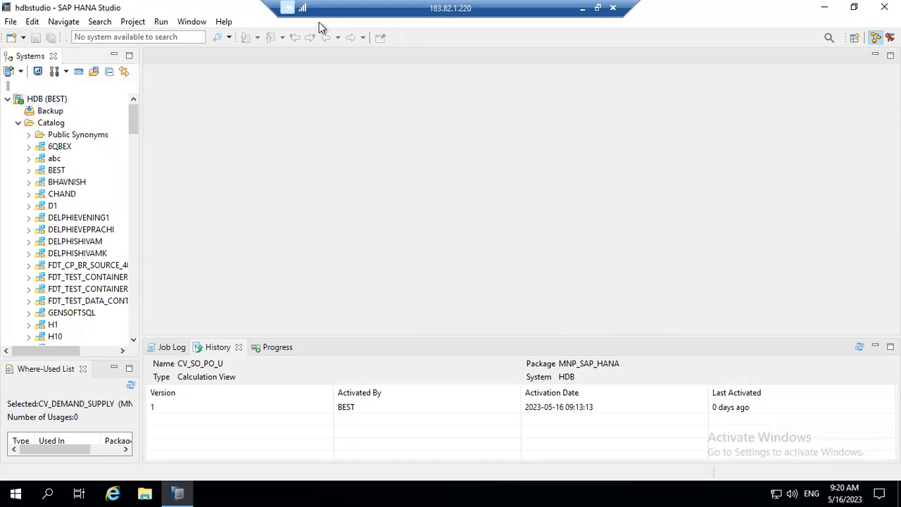
{"action": "left_click", "coordinate": [891, 37]}
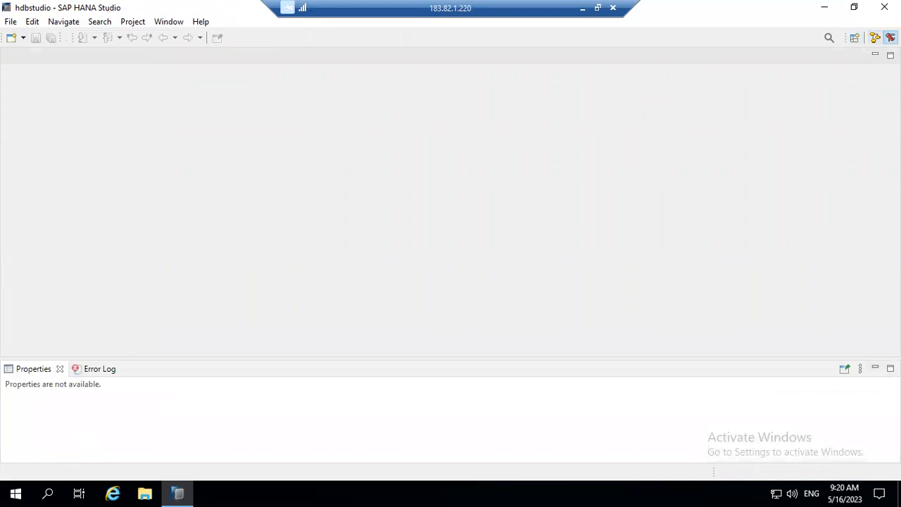
Relaunch SAP HANA Studio from the desktop shortcut to get an empty workbench.
{"action": "left_click", "coordinate": [856, 38]}
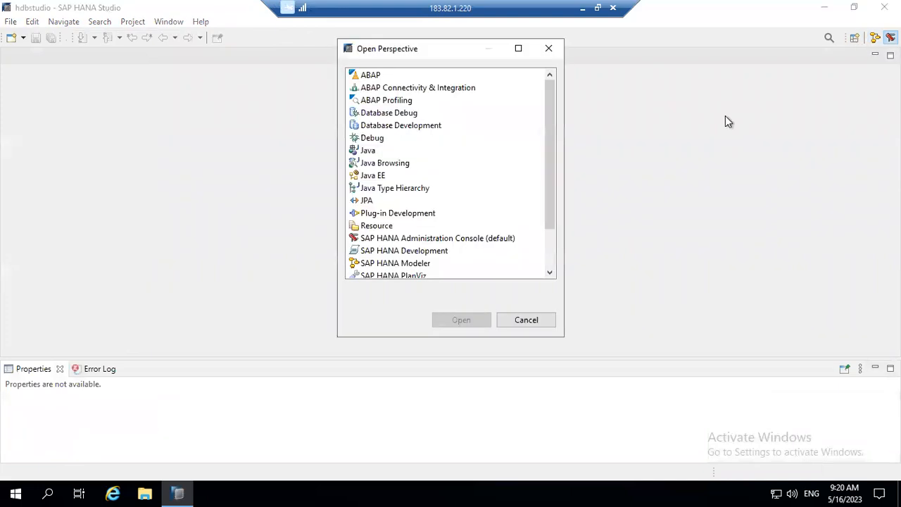
{"action": "left_click", "coordinate": [549, 48]}
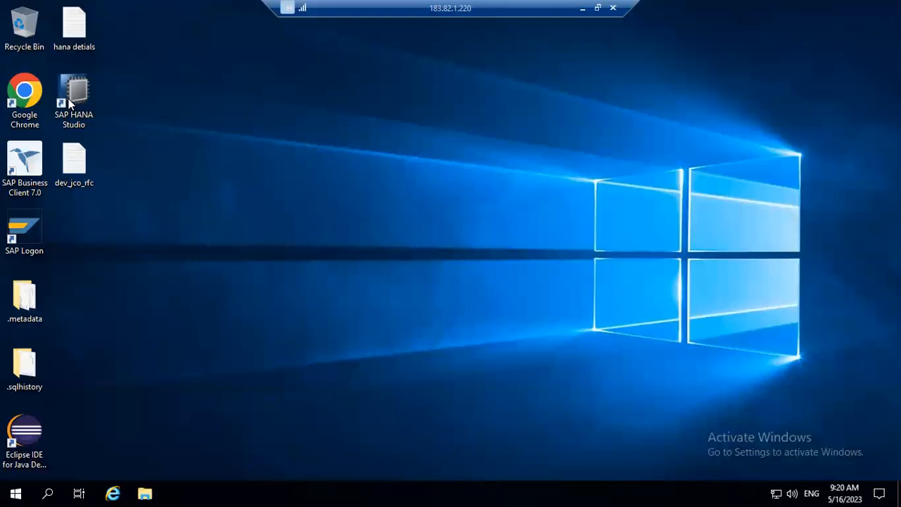
{"action": "double_click", "coordinate": [69, 99]}
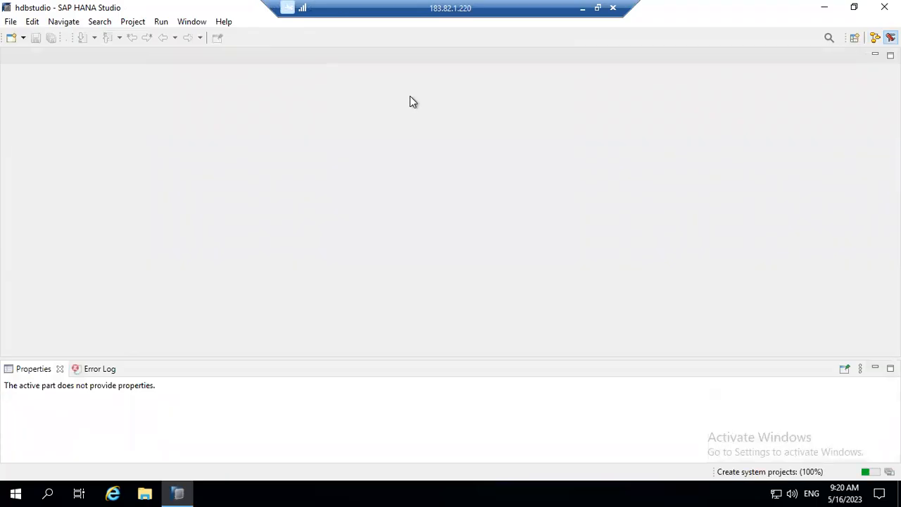
Close the Error Log and Properties views and restore the editor area.
{"action": "left_click", "coordinate": [23, 37]}
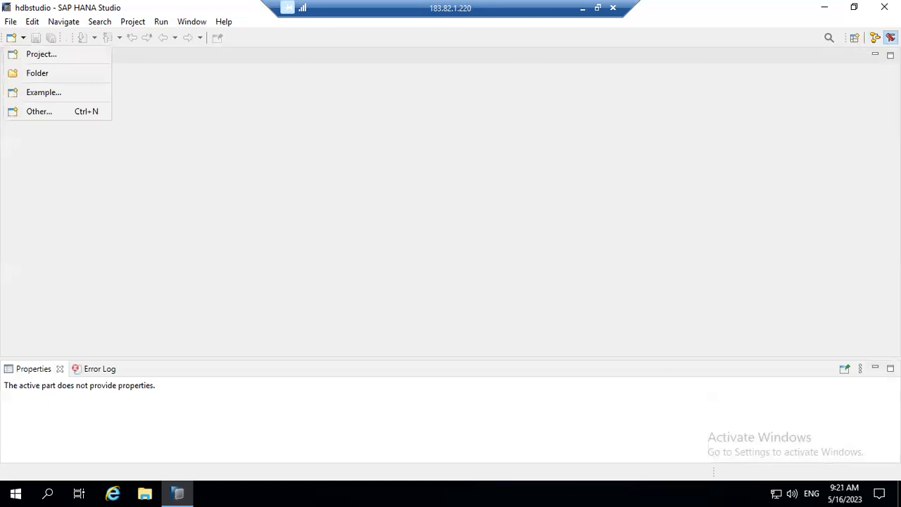
{"action": "left_click", "coordinate": [890, 55]}
{"action": "left_click", "coordinate": [875, 55]}
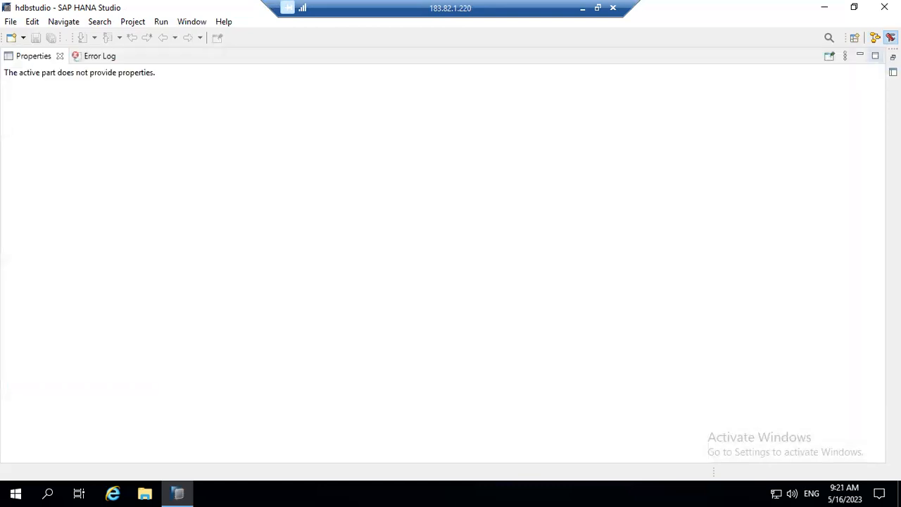
{"action": "left_click", "coordinate": [111, 56]}
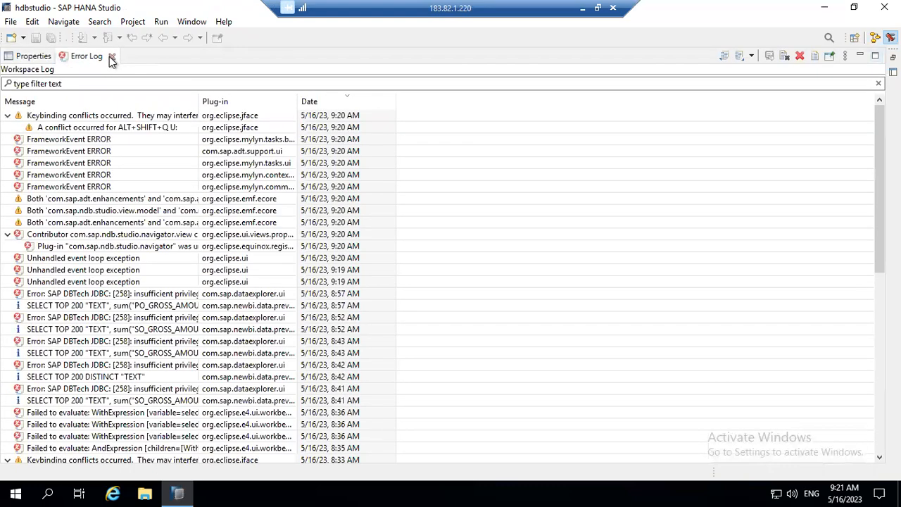
{"action": "left_click", "coordinate": [111, 56]}
{"action": "left_click", "coordinate": [61, 57]}
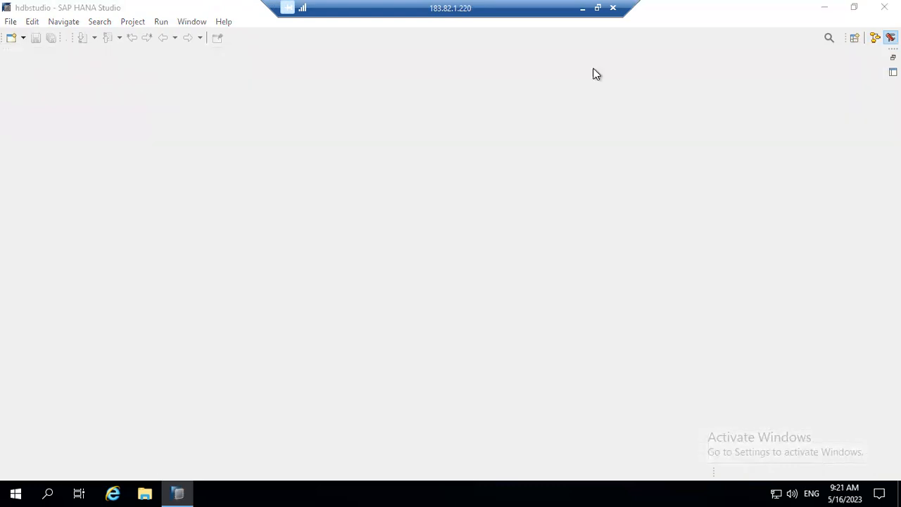
{"action": "left_click", "coordinate": [894, 72]}
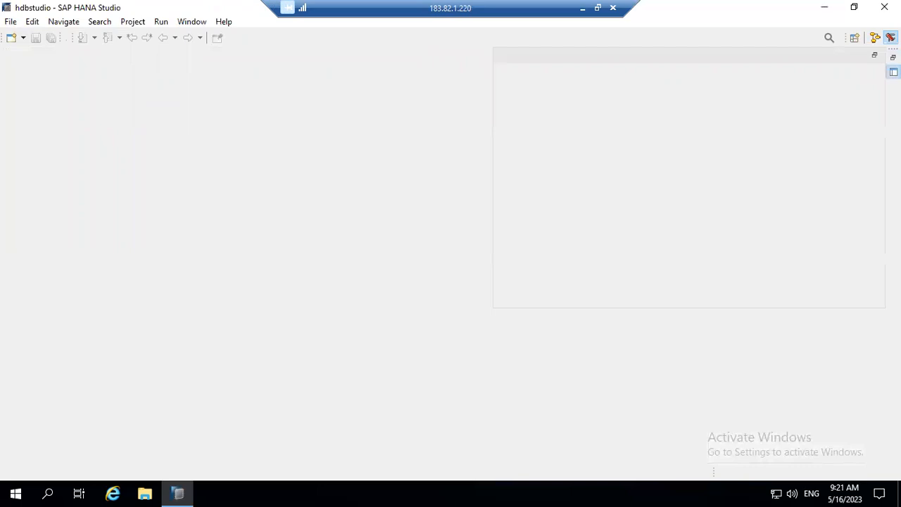
{"action": "left_click", "coordinate": [893, 57]}
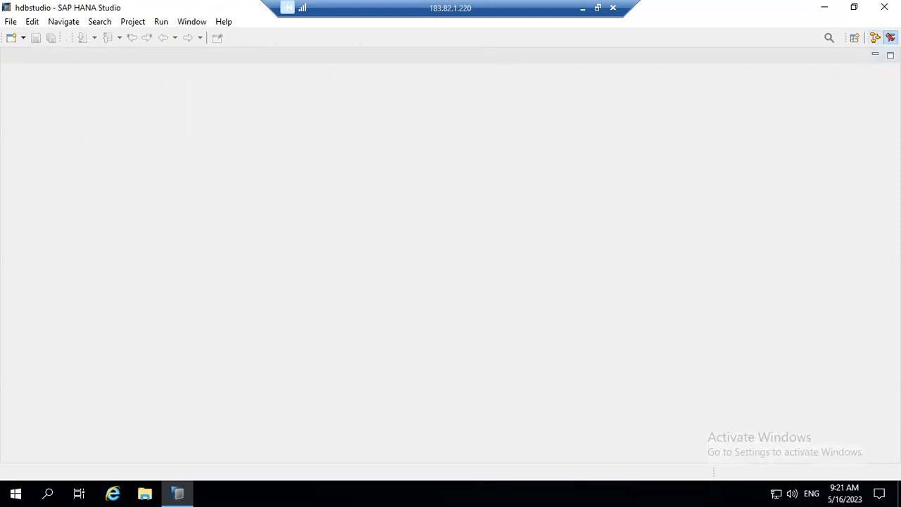
Switch to the Systems-tree perspective and expand HDB (BEST) and its Catalog.
{"action": "left_click", "coordinate": [875, 37]}
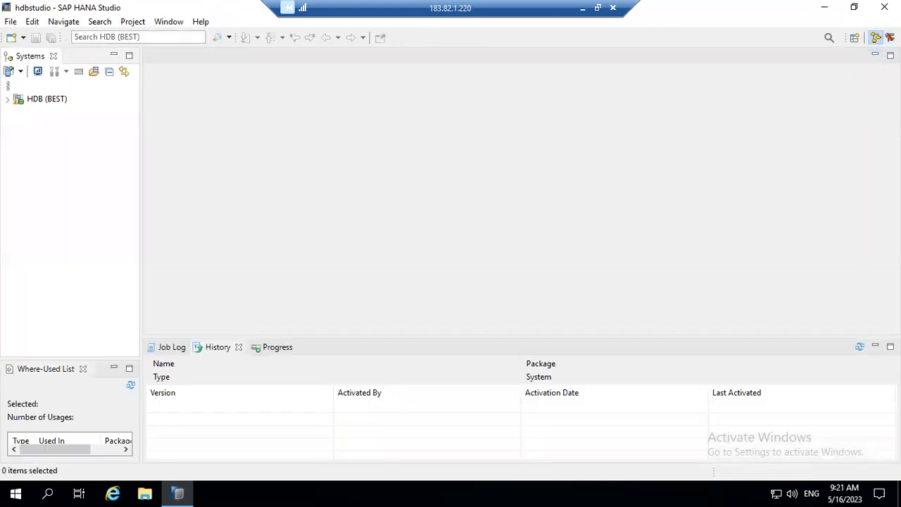
{"action": "left_click", "coordinate": [10, 100]}
{"action": "left_click", "coordinate": [18, 124]}
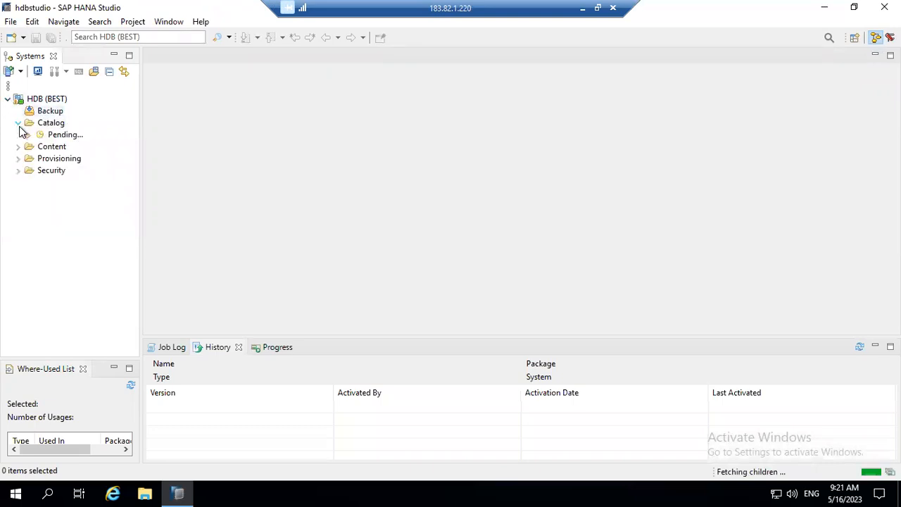
Minimize the history and log panels, widen the sash, and minimize the Where-Used List.
{"action": "left_click", "coordinate": [8, 85]}
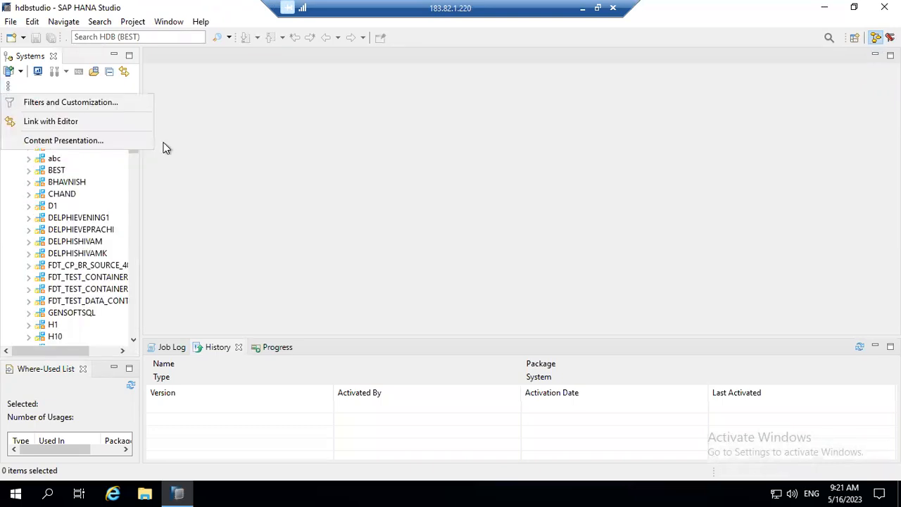
{"action": "left_click", "coordinate": [821, 68]}
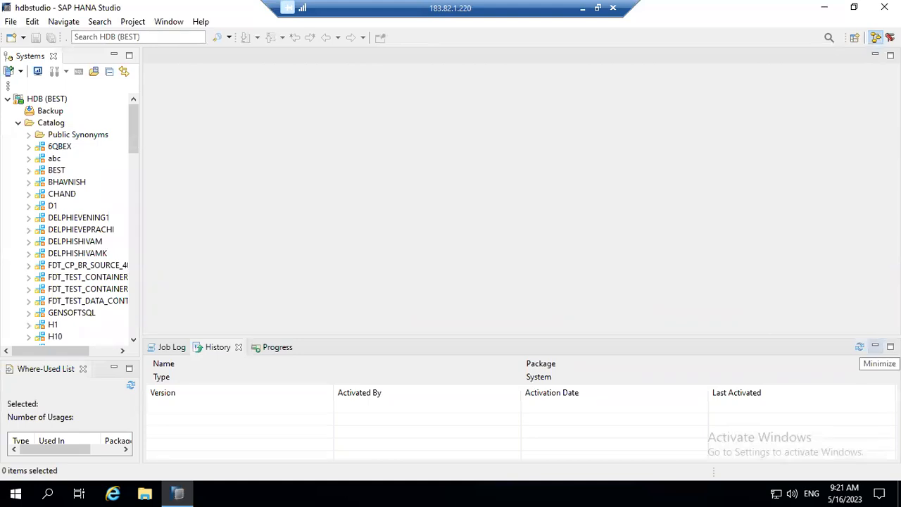
{"action": "left_click", "coordinate": [875, 346]}
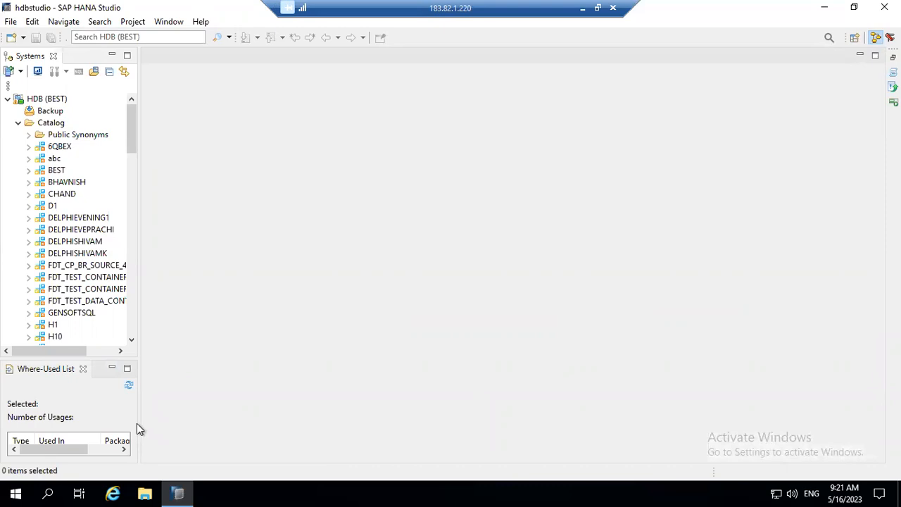
{"action": "left_click_drag", "start_coordinate": [139, 423], "coordinate": [180, 408]}
{"action": "left_click", "coordinate": [161, 369]}
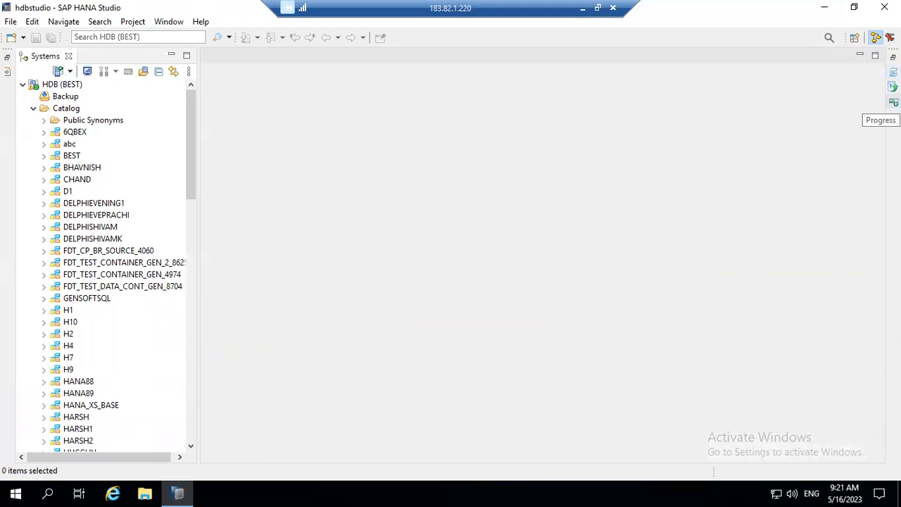
Maximize the editor area and bring up the Job Log view from the trim.
{"action": "left_click", "coordinate": [894, 102]}
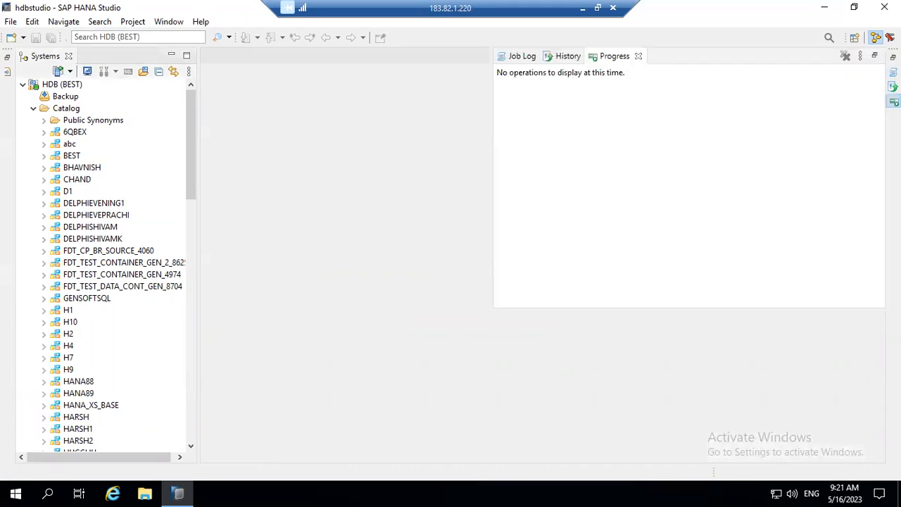
{"action": "left_click", "coordinate": [893, 86]}
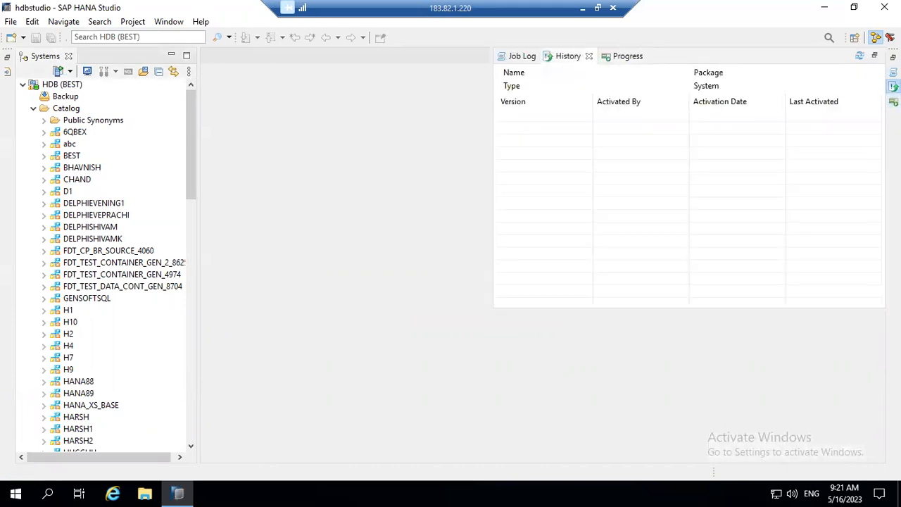
{"action": "left_click", "coordinate": [894, 72]}
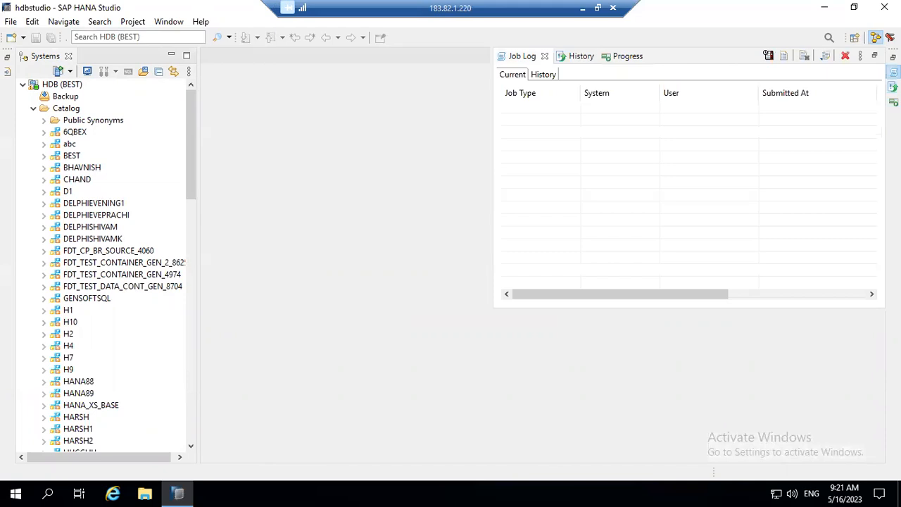
{"action": "left_click", "coordinate": [892, 57]}
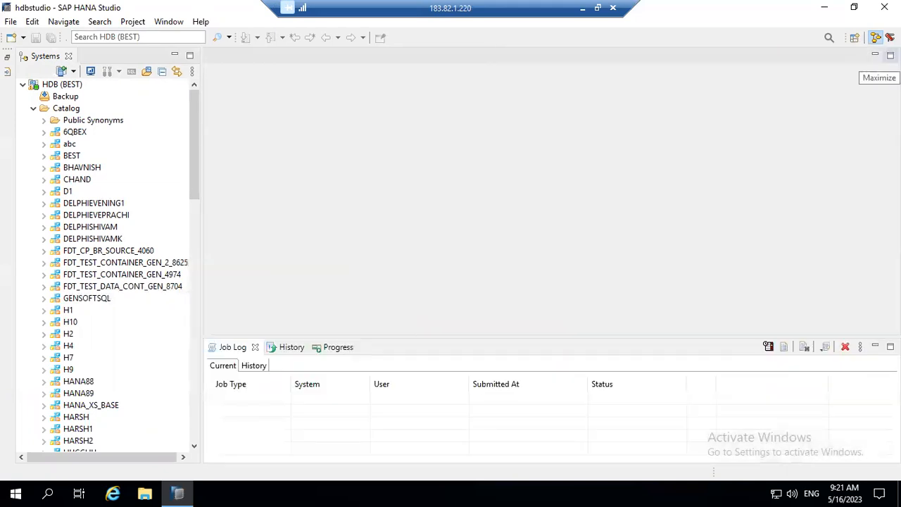
{"action": "left_click", "coordinate": [890, 55]}
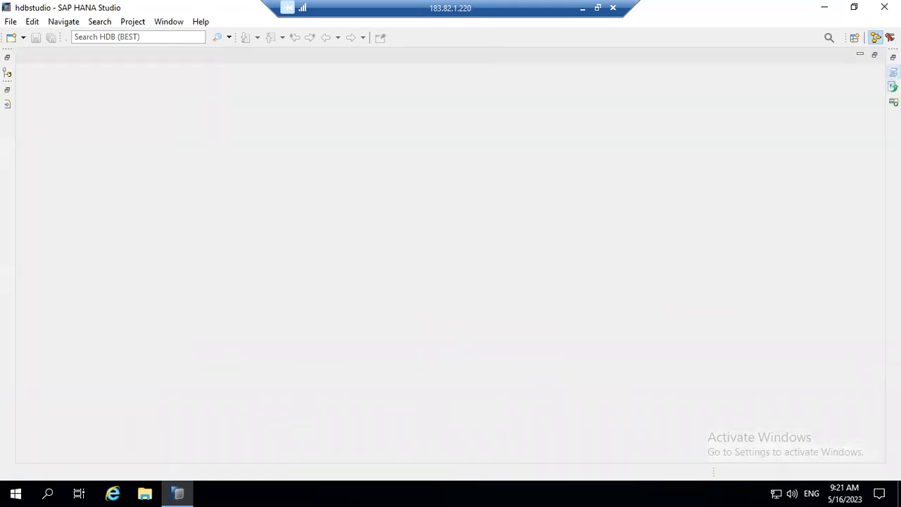
{"action": "left_click", "coordinate": [893, 72]}
{"action": "left_click", "coordinate": [627, 56]}
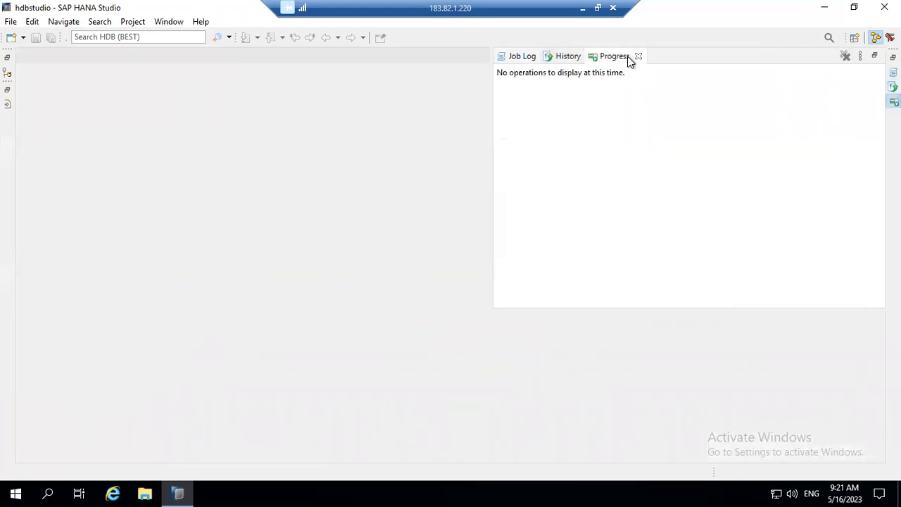
{"action": "left_click", "coordinate": [567, 56]}
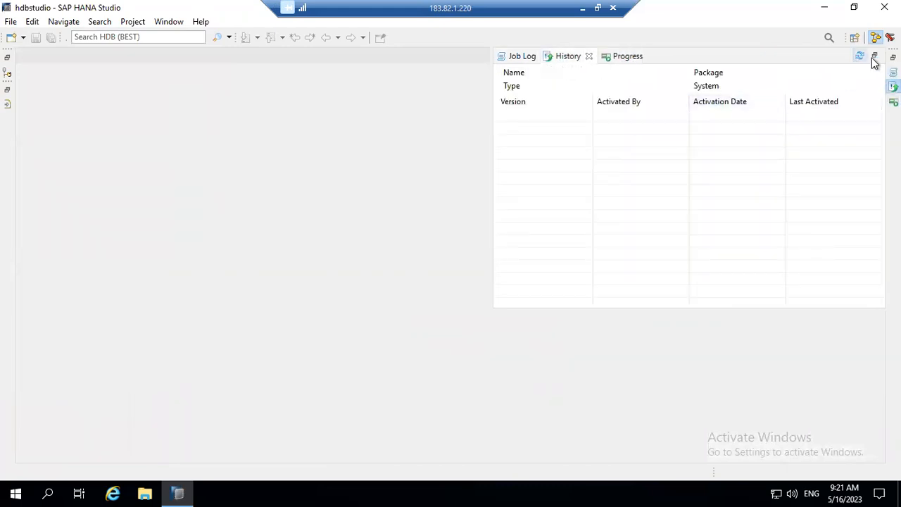
{"action": "left_click", "coordinate": [893, 72]}
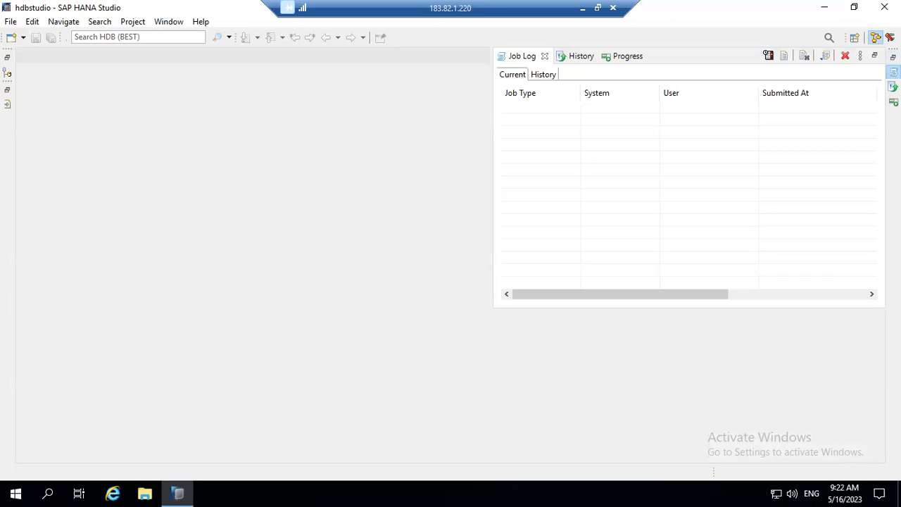
Reopen the Systems view via Window > Show View.
{"action": "left_click", "coordinate": [175, 22]}
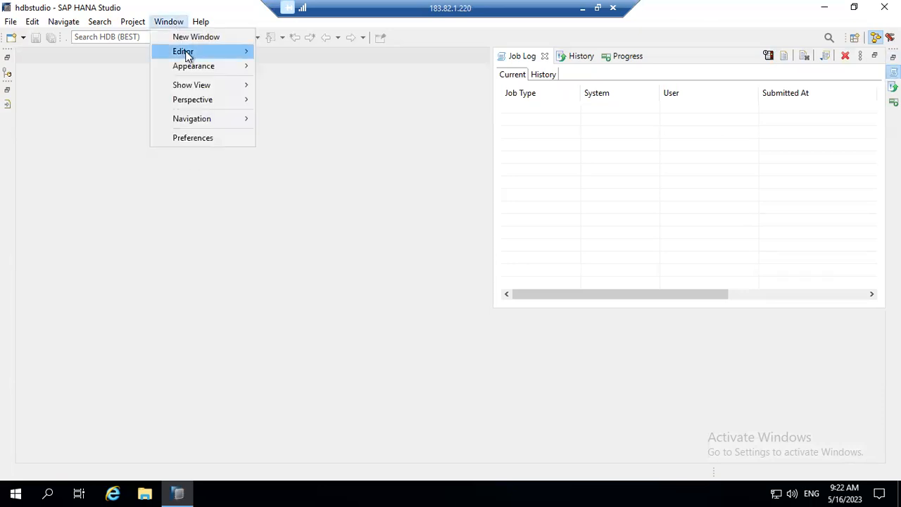
{"action": "mouse_move", "coordinate": [221, 66]}
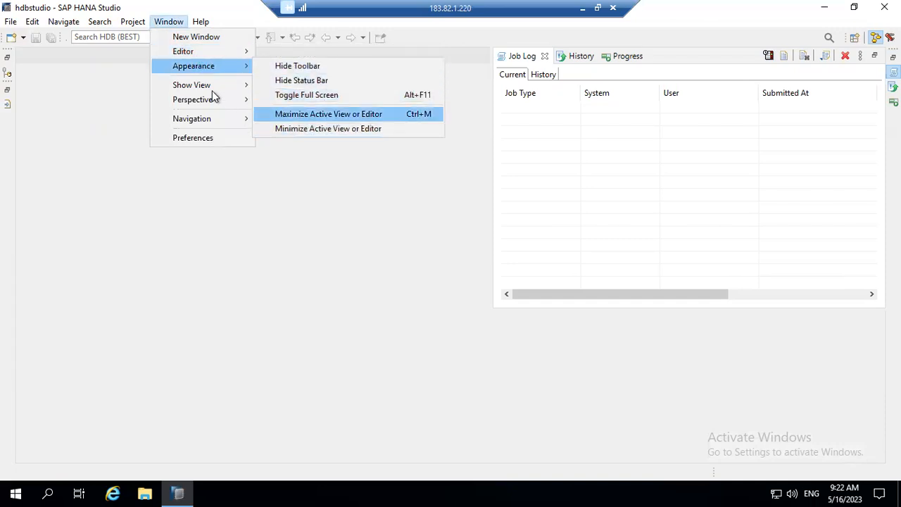
{"action": "mouse_move", "coordinate": [214, 94]}
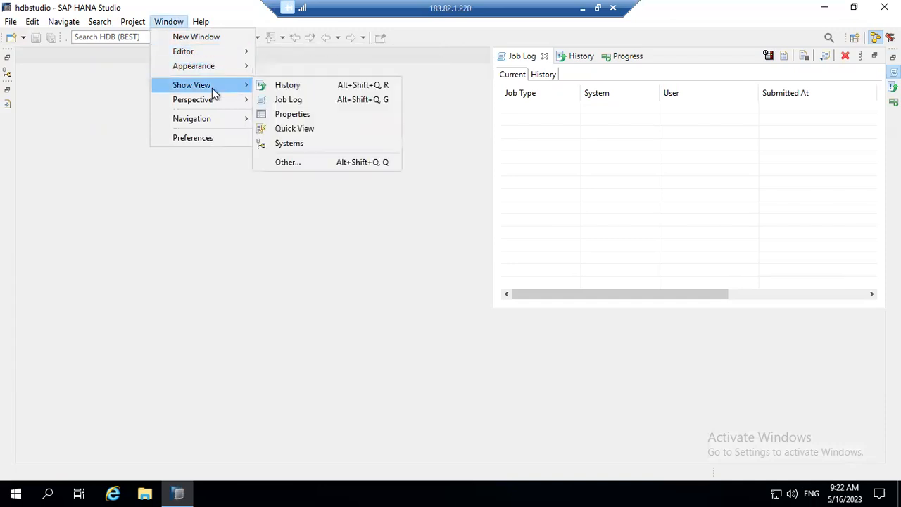
{"action": "left_click", "coordinate": [294, 145]}
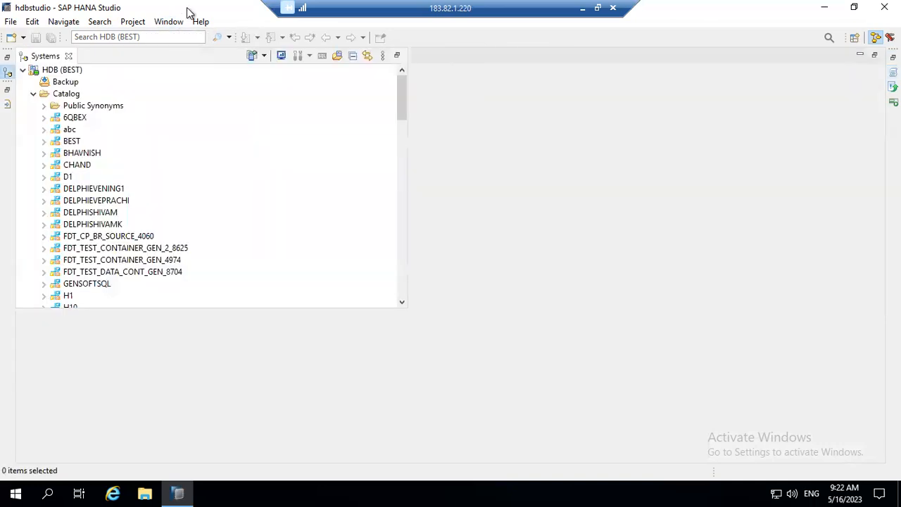
Open the Quick View of SAP HANA Modeler tasks via Window > Show View.
{"action": "left_click", "coordinate": [169, 22]}
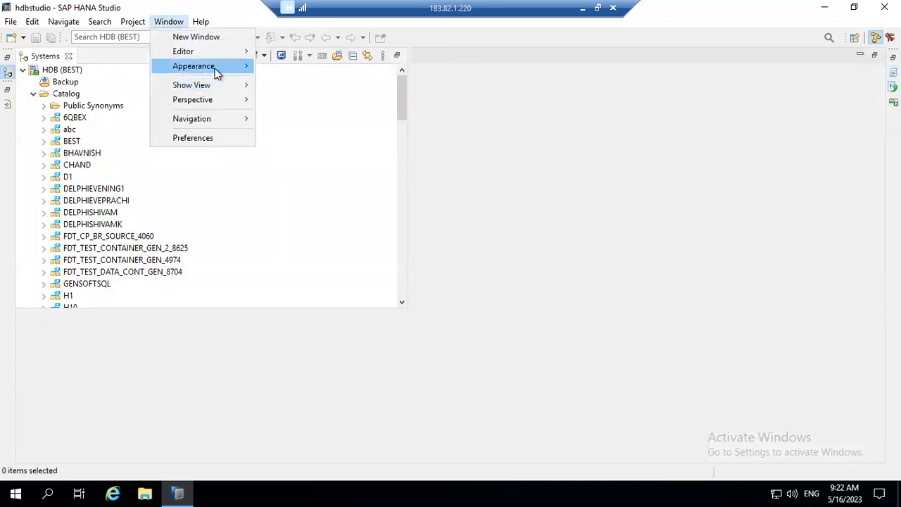
{"action": "mouse_move", "coordinate": [225, 86]}
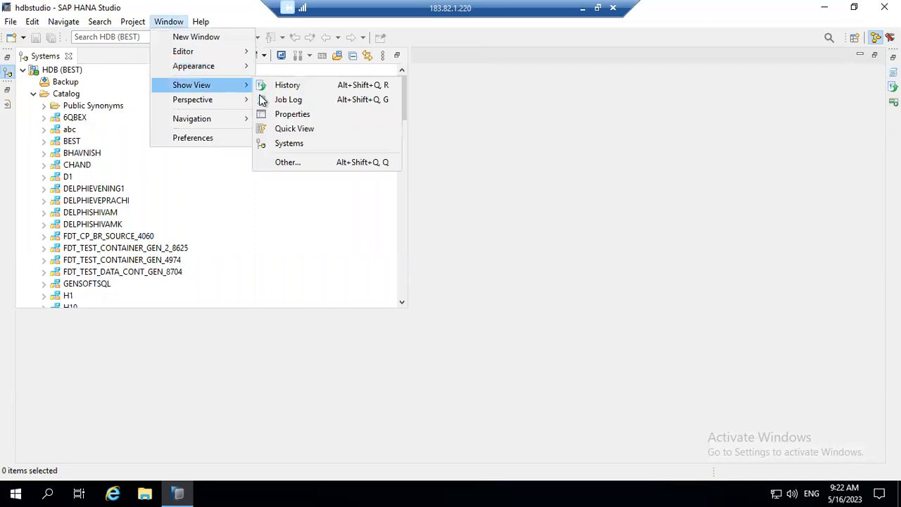
{"action": "left_click", "coordinate": [307, 132]}
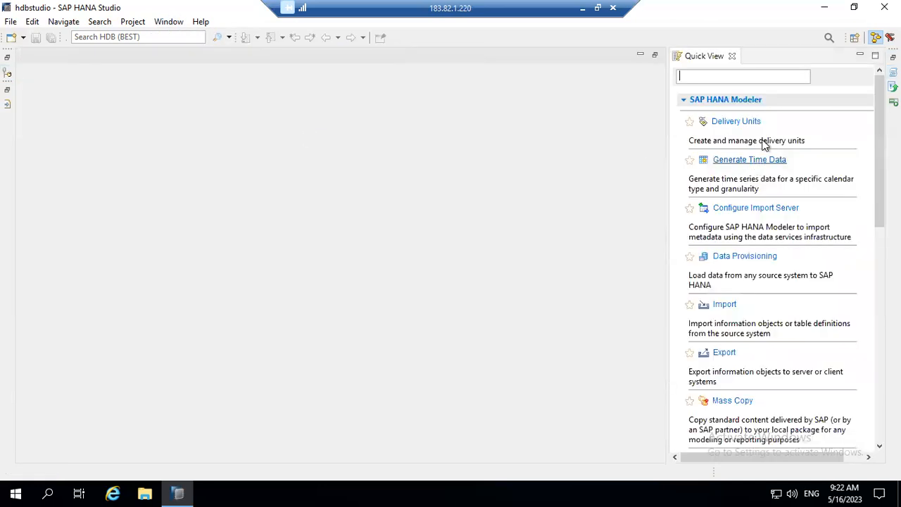
Open the delivery units manager for the HDB (BEST) system.
{"action": "left_click", "coordinate": [735, 124]}
{"action": "left_click", "coordinate": [360, 88]}
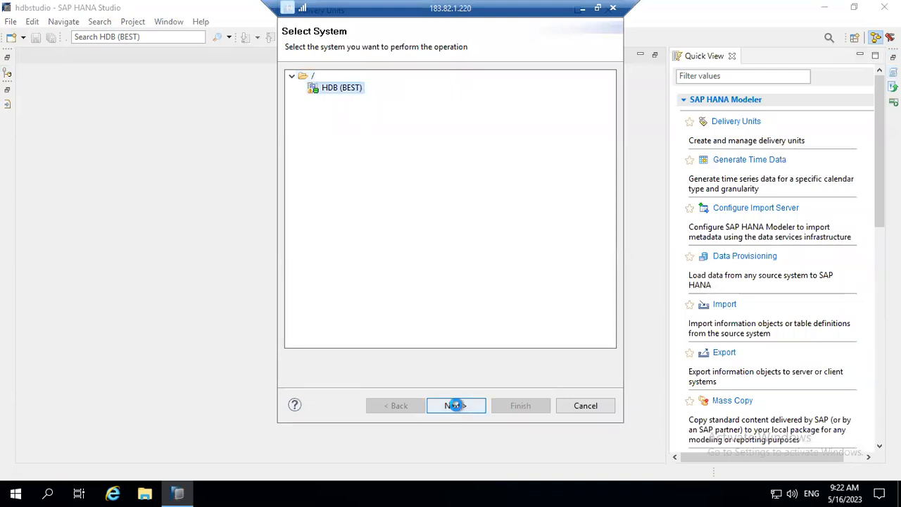
{"action": "left_click", "coordinate": [455, 408]}
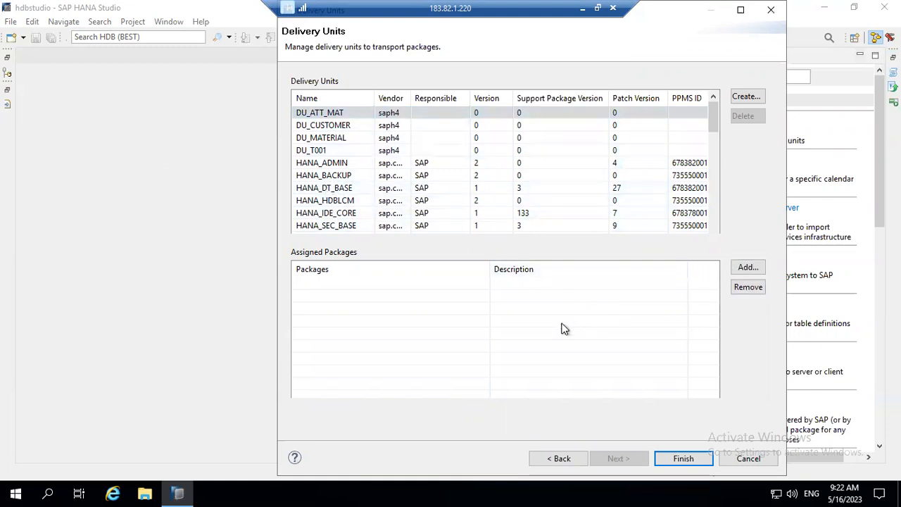
Review HANA_STUDIO_H53's assigned package sap.hana.studio, then close the manager.
{"action": "left_click", "coordinate": [714, 171]}
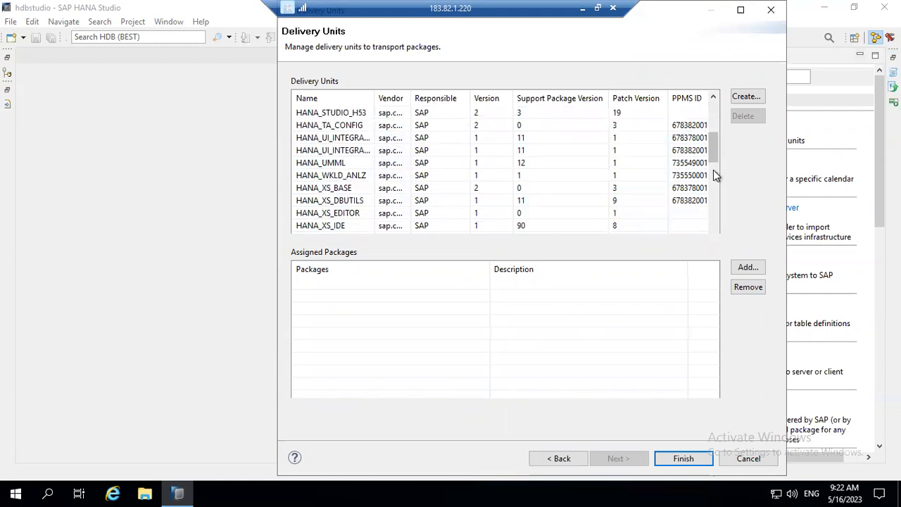
{"action": "mouse_move", "coordinate": [712, 152]}
{"action": "left_mouse_down"}
{"action": "mouse_move", "coordinate": [723, 229]}
{"action": "mouse_move", "coordinate": [718, 139]}
{"action": "mouse_move", "coordinate": [720, 152]}
{"action": "left_mouse_up"}
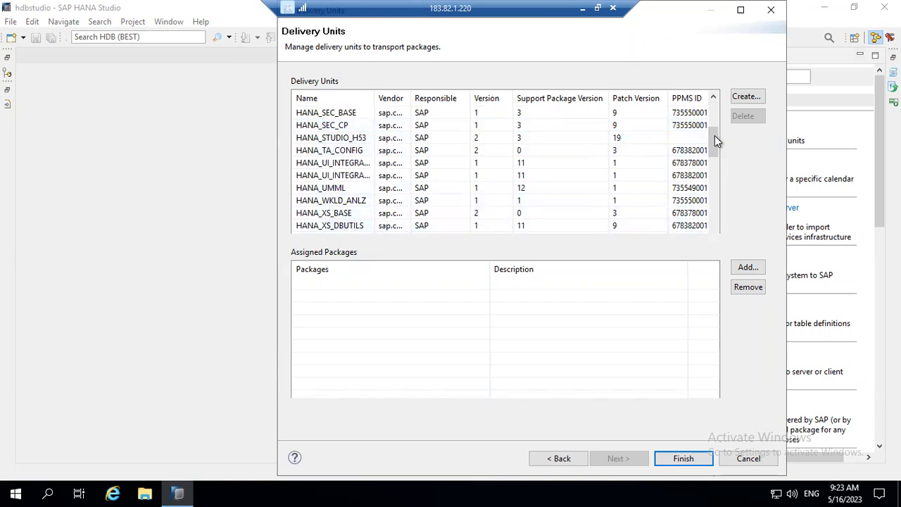
{"action": "left_click_drag", "start_coordinate": [716, 176], "coordinate": [725, 225]}
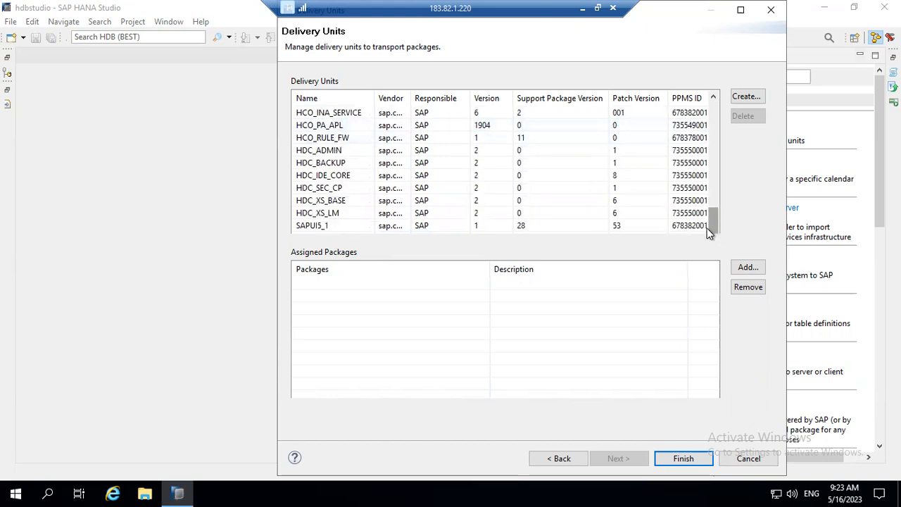
{"action": "left_click_drag", "start_coordinate": [710, 227], "coordinate": [701, 133]}
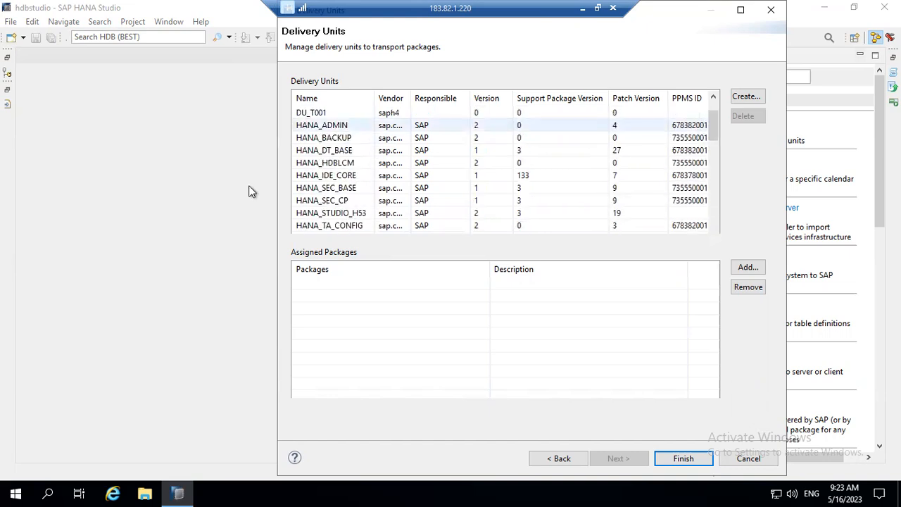
{"action": "left_click", "coordinate": [317, 213]}
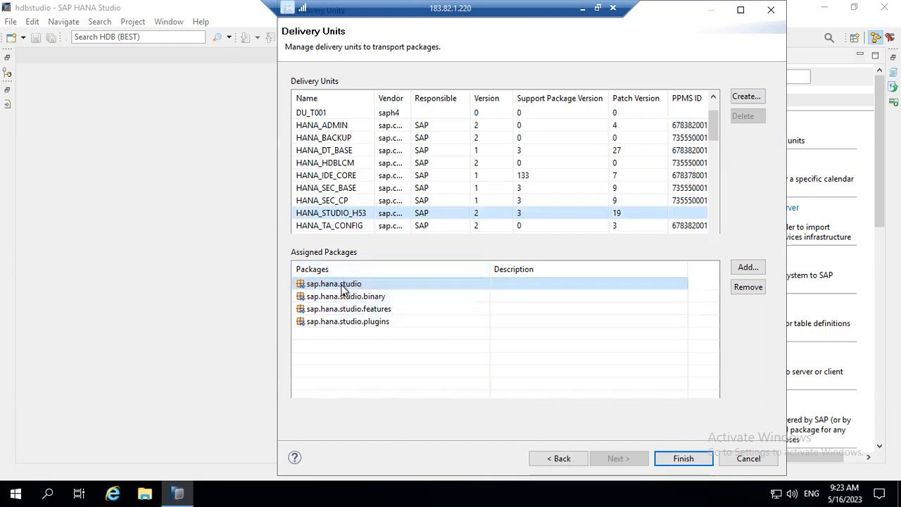
{"action": "left_click", "coordinate": [420, 363]}
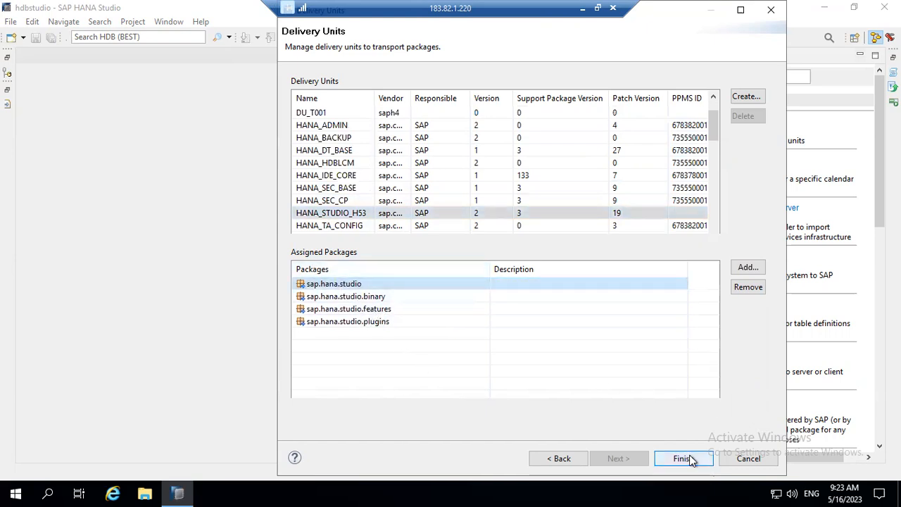
{"action": "left_click", "coordinate": [735, 461]}
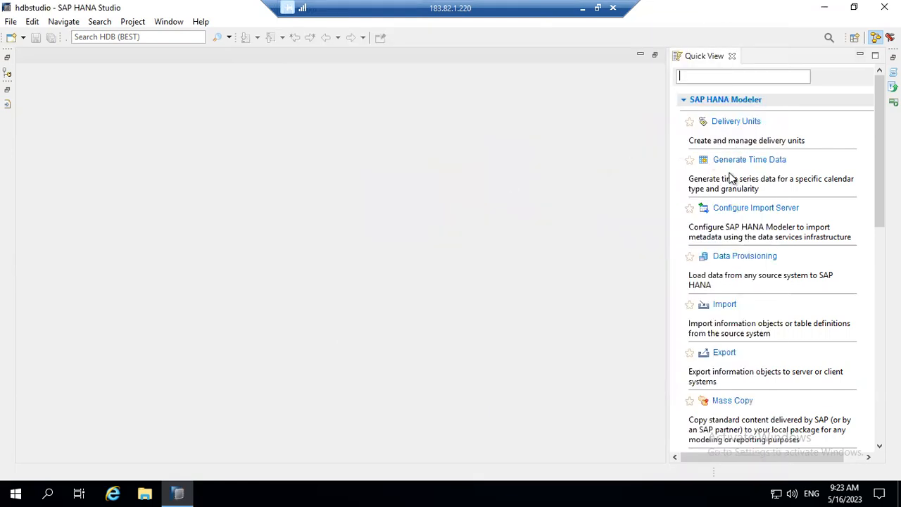
Enlarge the HDB (BEST) tree, expand MNP_SAPHANA, collapse Catalog and expand Content.
{"action": "left_click", "coordinate": [7, 72]}
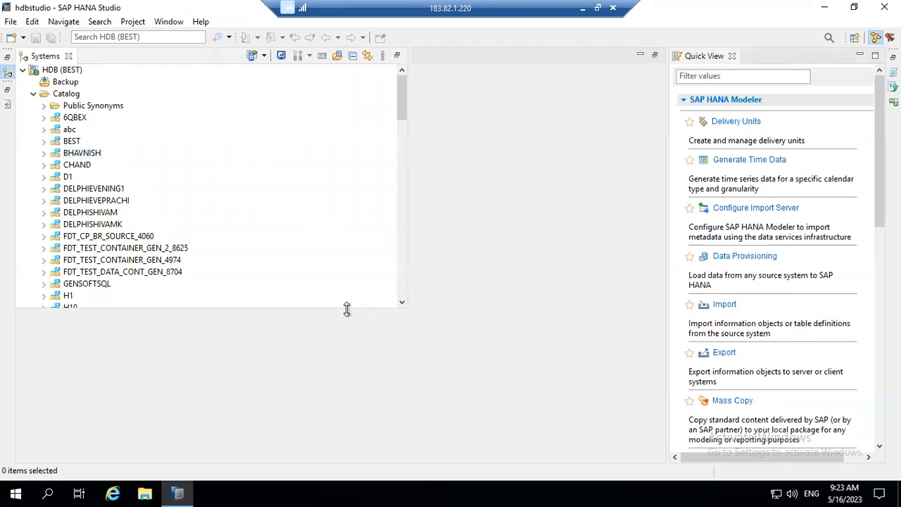
{"action": "left_click_drag", "start_coordinate": [347, 308], "coordinate": [362, 451]}
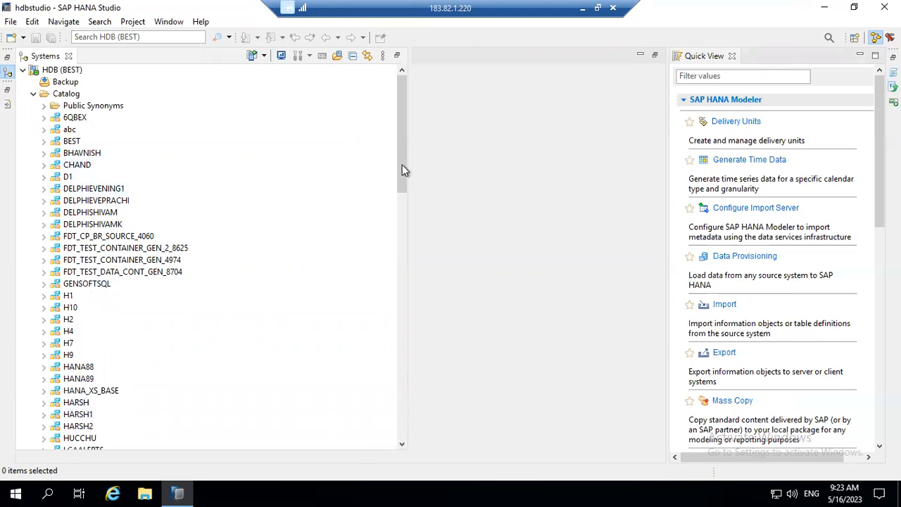
{"action": "scroll", "coordinate": [402, 216], "scroll_direction": "down", "scroll_amount": 5}
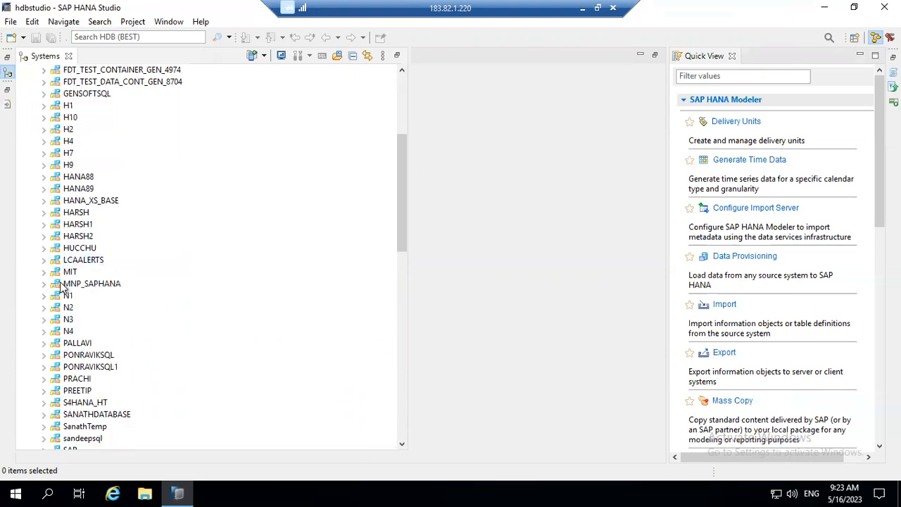
{"action": "left_click", "coordinate": [60, 284]}
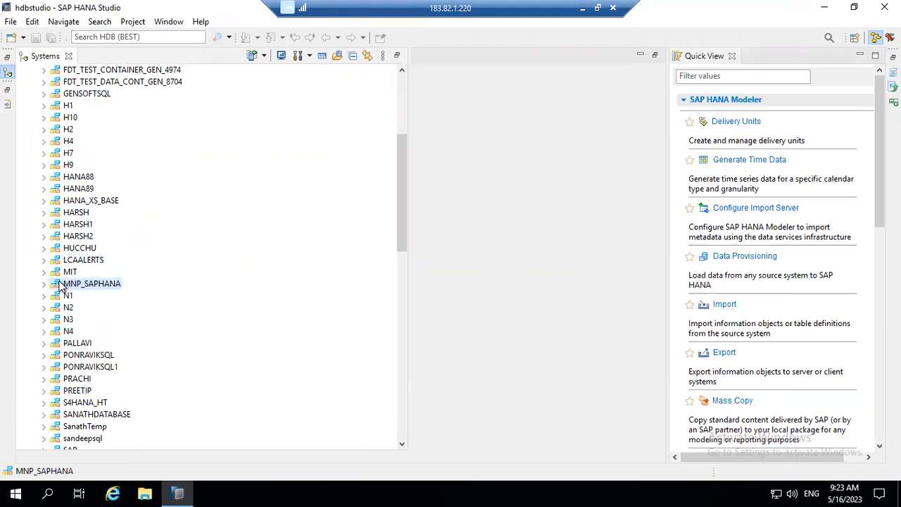
{"action": "double_click", "coordinate": [60, 284]}
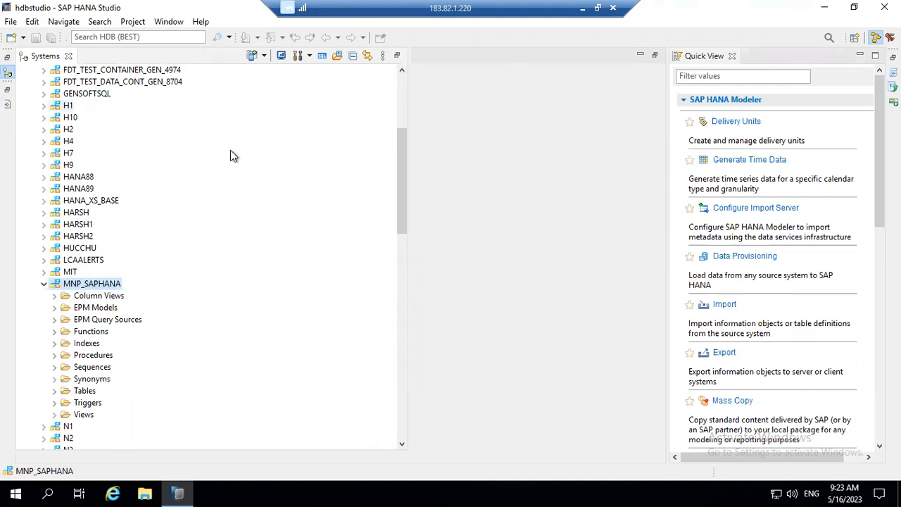
{"action": "scroll", "coordinate": [398, 149], "scroll_direction": "up", "scroll_amount": 5}
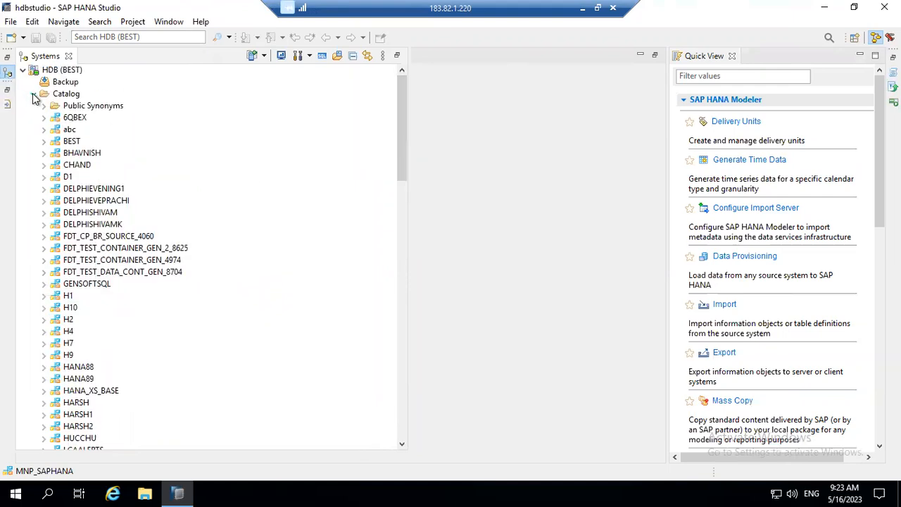
{"action": "left_click", "coordinate": [33, 94]}
{"action": "left_click", "coordinate": [33, 106]}
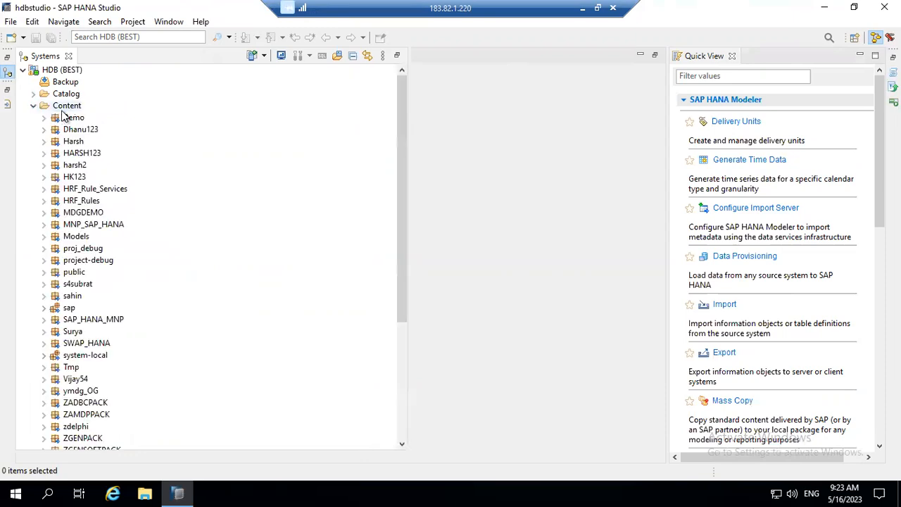
{"action": "right_click", "coordinate": [63, 108]}
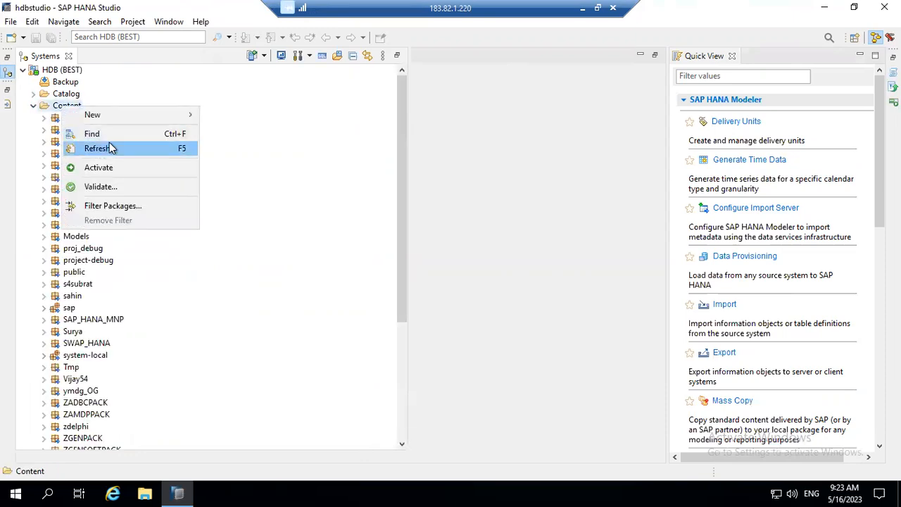
{"action": "mouse_move", "coordinate": [137, 116]}
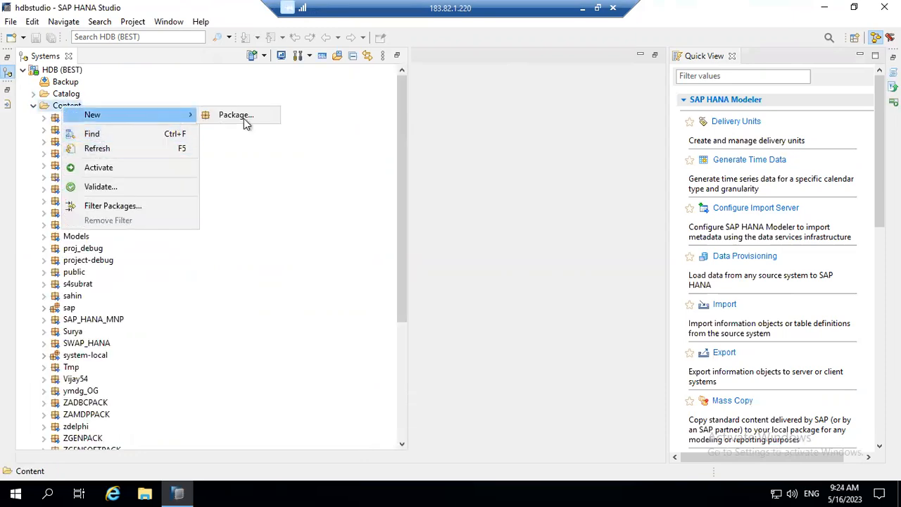
{"action": "left_click", "coordinate": [240, 118]}
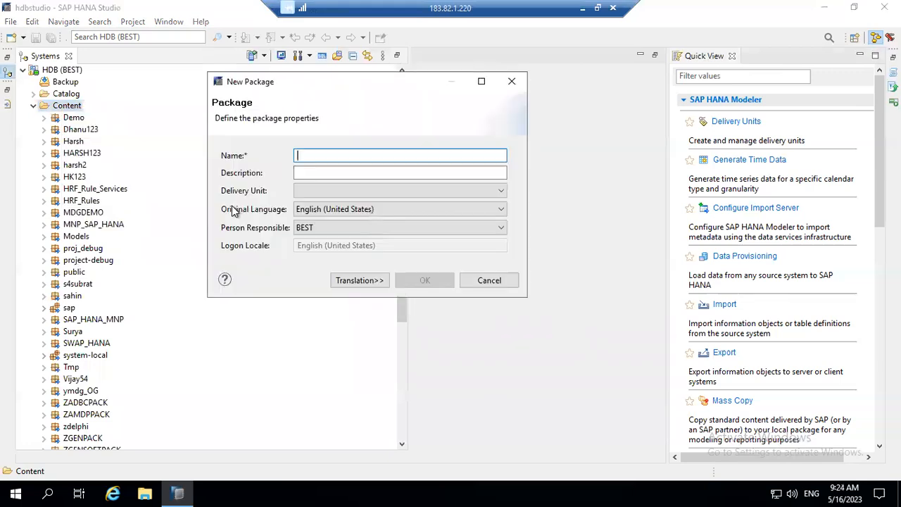
{"action": "left_click", "coordinate": [307, 190]}
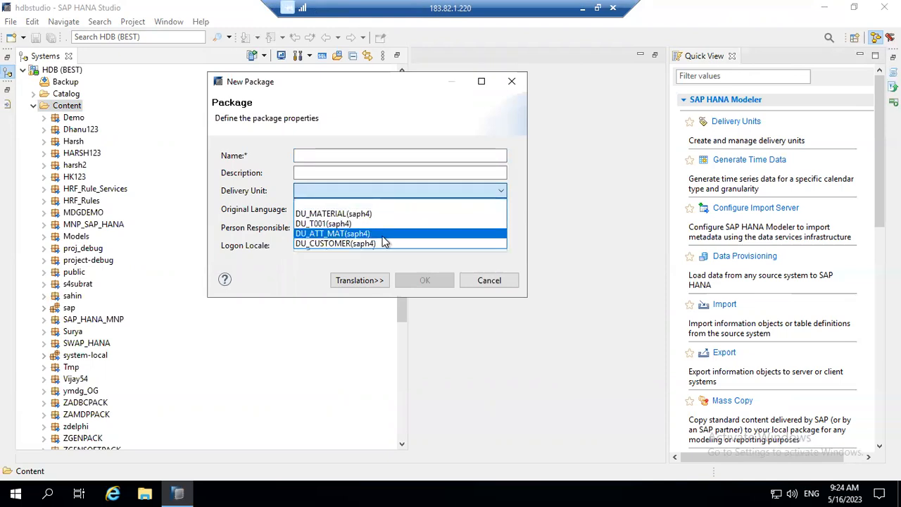
{"action": "left_click", "coordinate": [507, 284]}
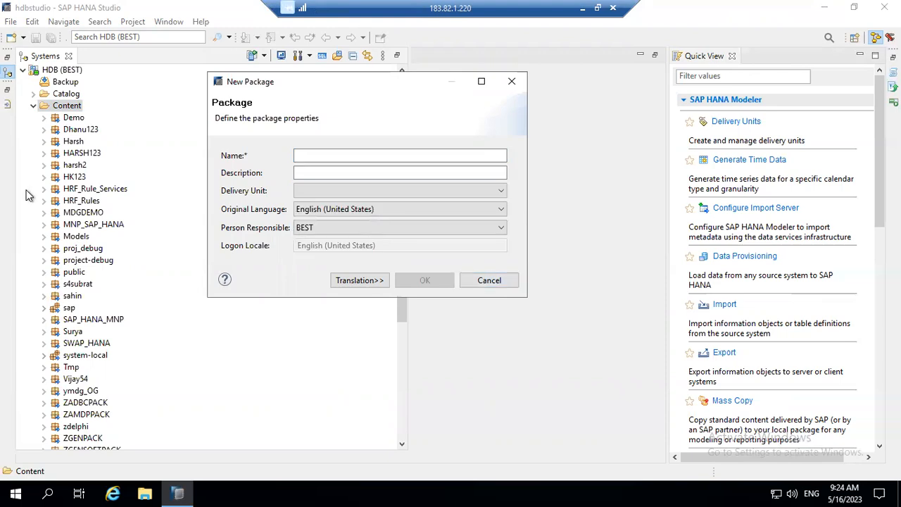
{"action": "left_click", "coordinate": [489, 282]}
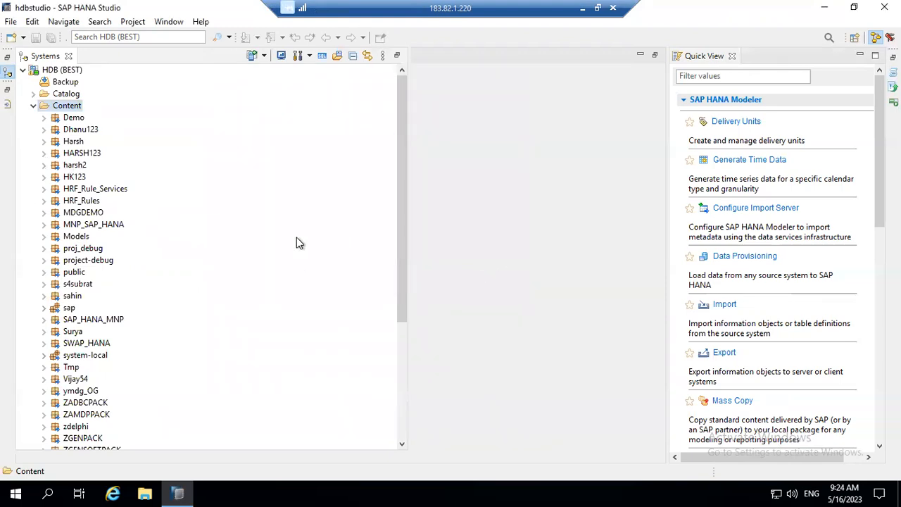
Choose the SAP HANA Catalog Objects export wizard, after trying Delivery Unit and Landscape, and continue.
{"action": "left_click", "coordinate": [725, 355]}
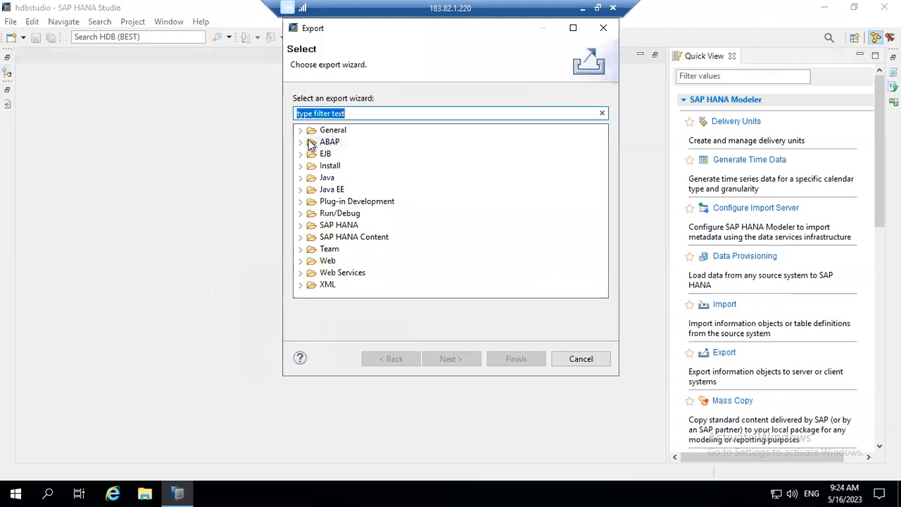
{"action": "left_click", "coordinate": [300, 237]}
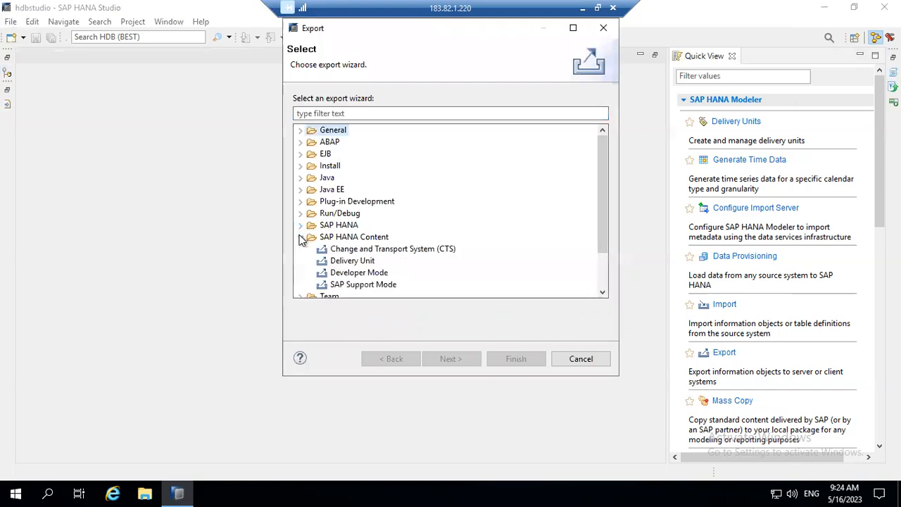
{"action": "left_click", "coordinate": [353, 260]}
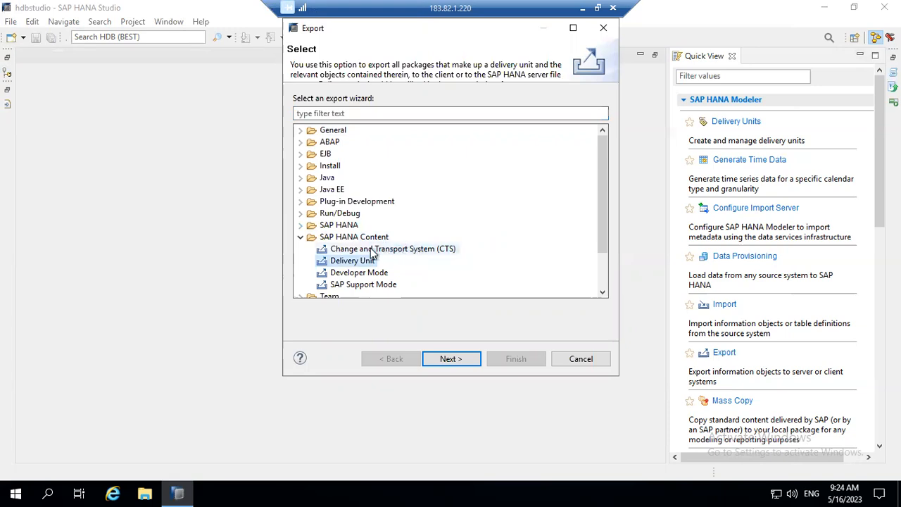
{"action": "left_click", "coordinate": [301, 225]}
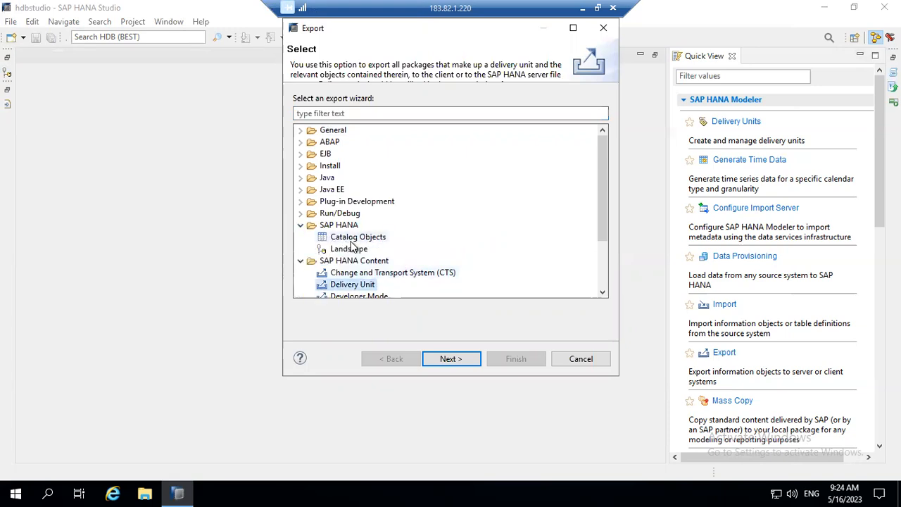
{"action": "left_click", "coordinate": [352, 240]}
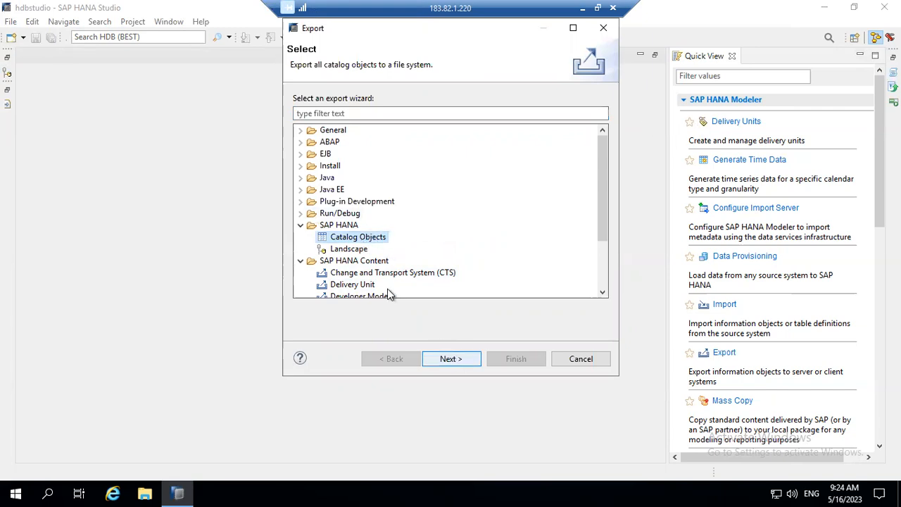
{"action": "left_click", "coordinate": [350, 250]}
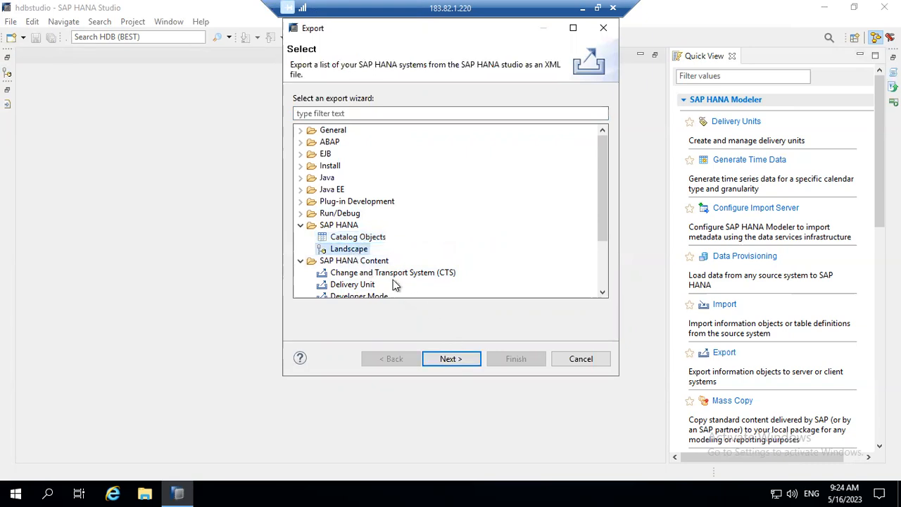
{"action": "left_click", "coordinate": [354, 239]}
{"action": "left_click", "coordinate": [461, 361]}
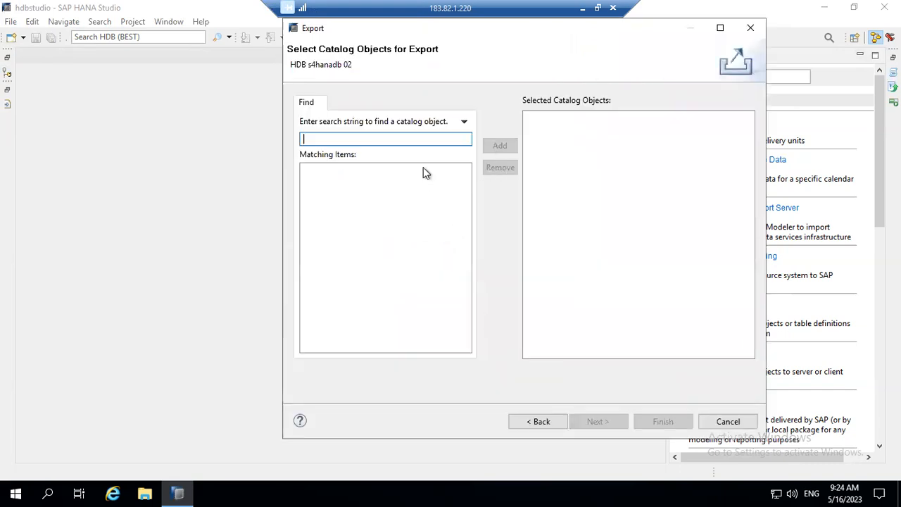
{"action": "left_click", "coordinate": [464, 123]}
{"action": "left_click", "coordinate": [479, 138]}
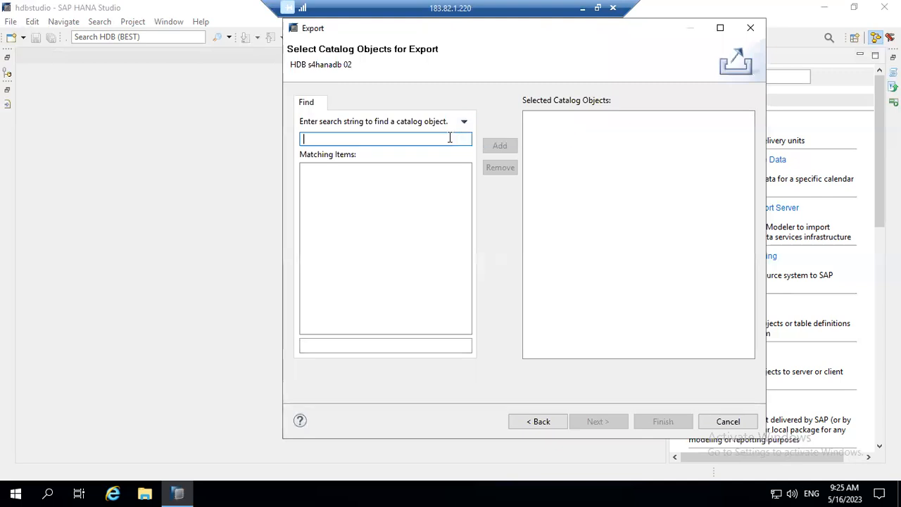
{"action": "left_click", "coordinate": [540, 422]}
{"action": "left_click", "coordinate": [349, 249]}
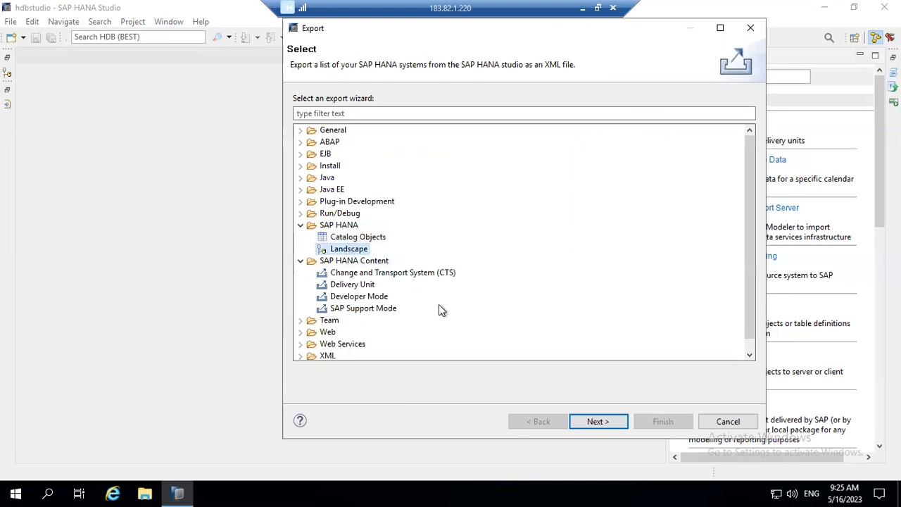
{"action": "left_click", "coordinate": [597, 421]}
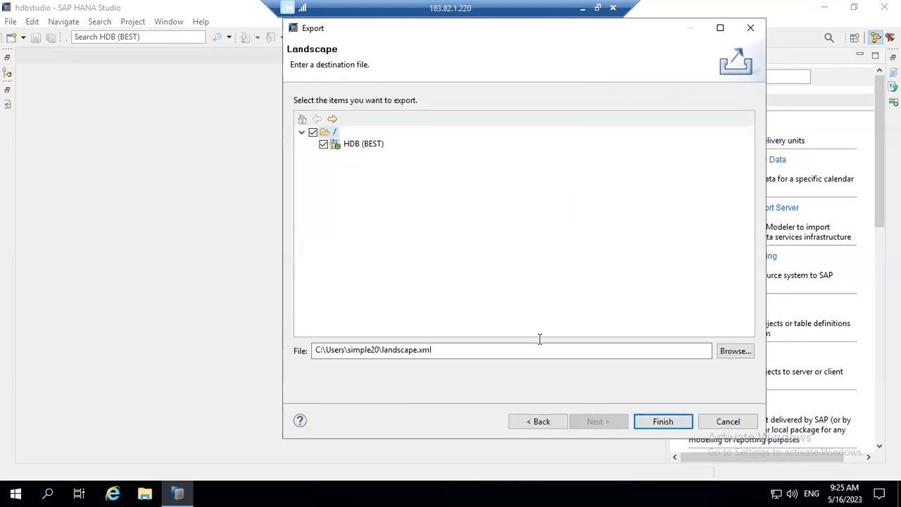
{"action": "left_click", "coordinate": [364, 144]}
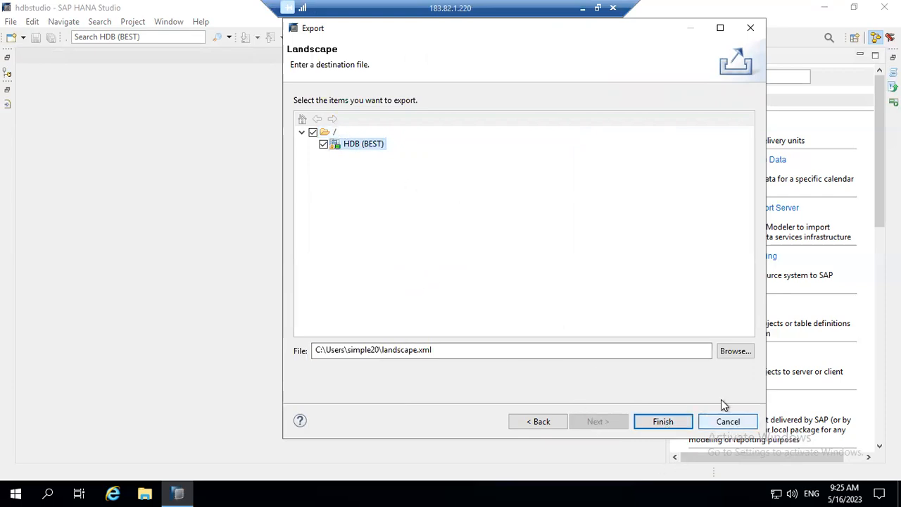
{"action": "left_click", "coordinate": [596, 348]}
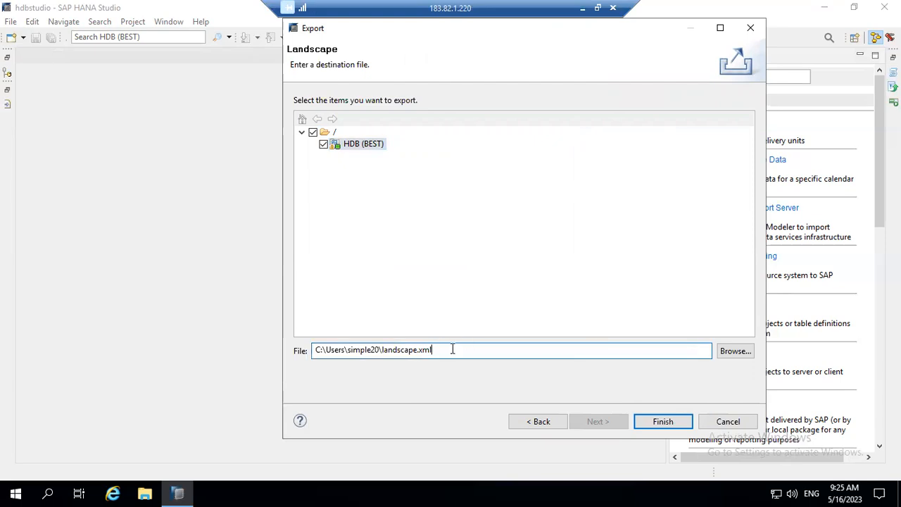
{"action": "left_click_drag", "start_coordinate": [398, 350], "coordinate": [300, 345]}
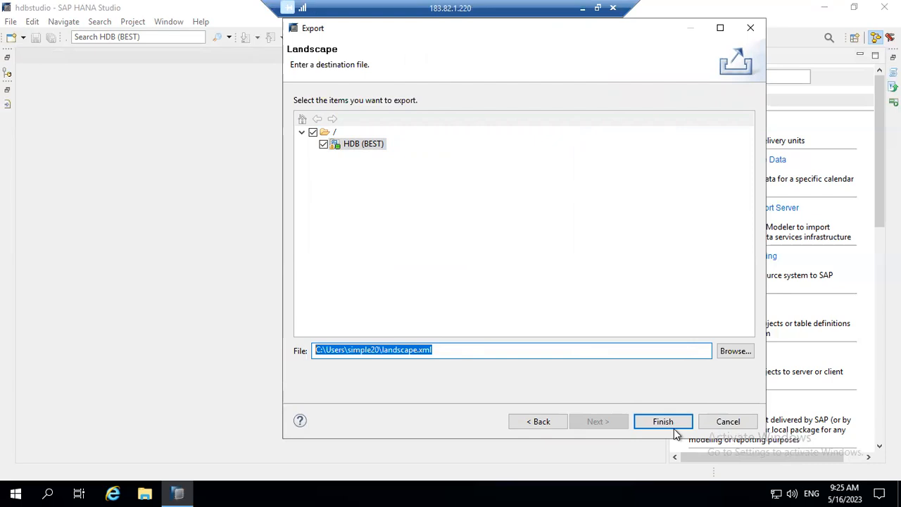
{"action": "left_click", "coordinate": [727, 423]}
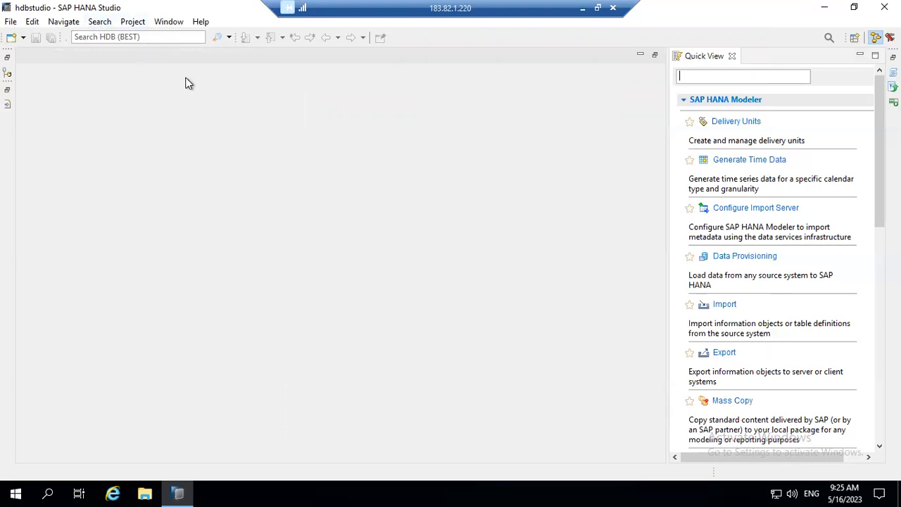
{"action": "left_click", "coordinate": [724, 305]}
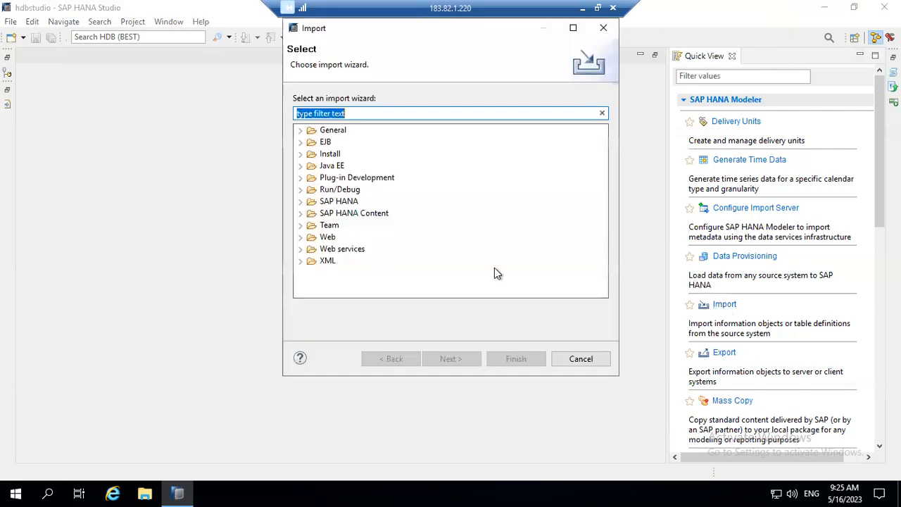
{"action": "left_click", "coordinate": [302, 202]}
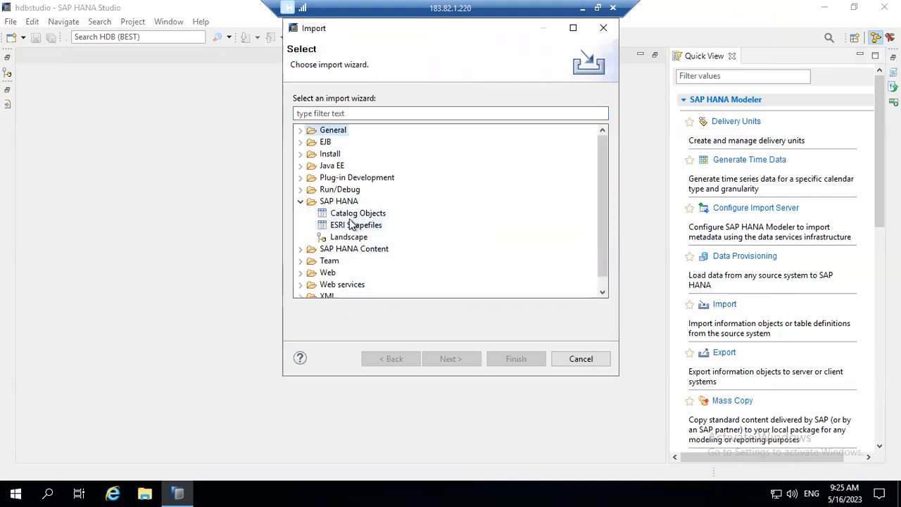
{"action": "left_click", "coordinate": [339, 204]}
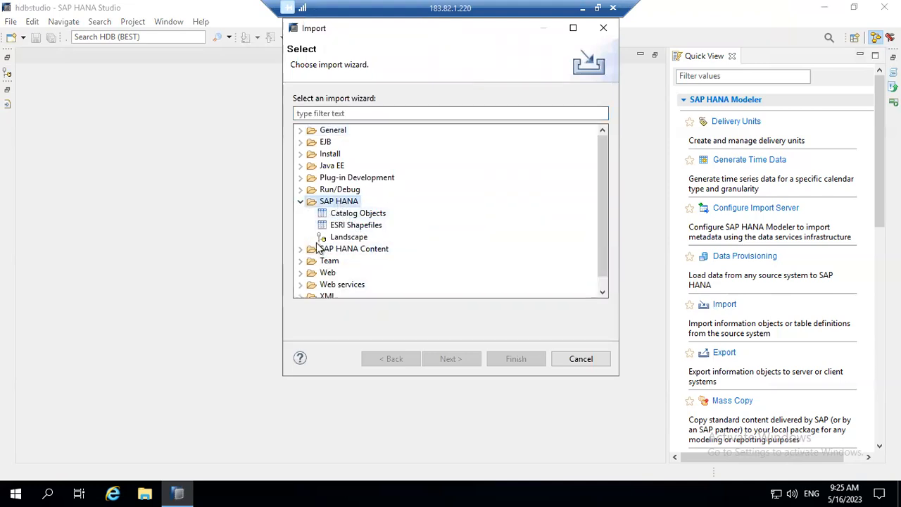
{"action": "left_click", "coordinate": [301, 249]}
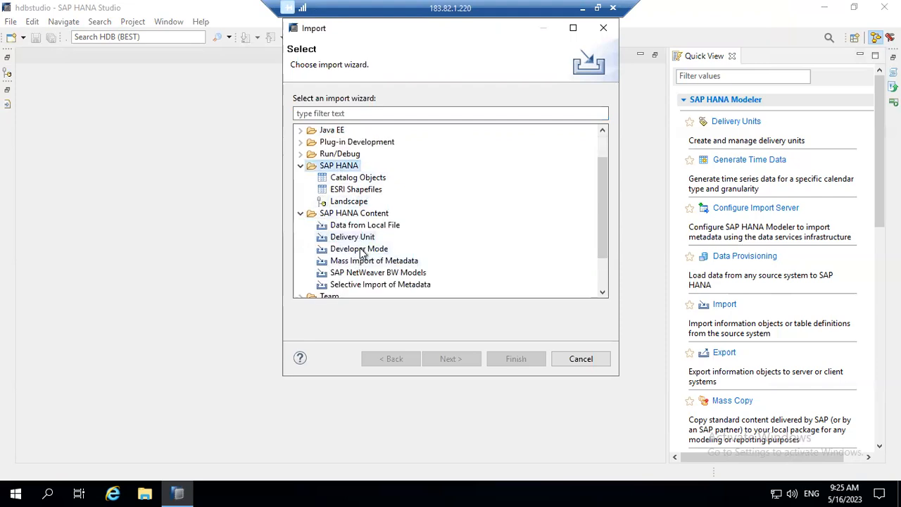
{"action": "left_click", "coordinate": [358, 239]}
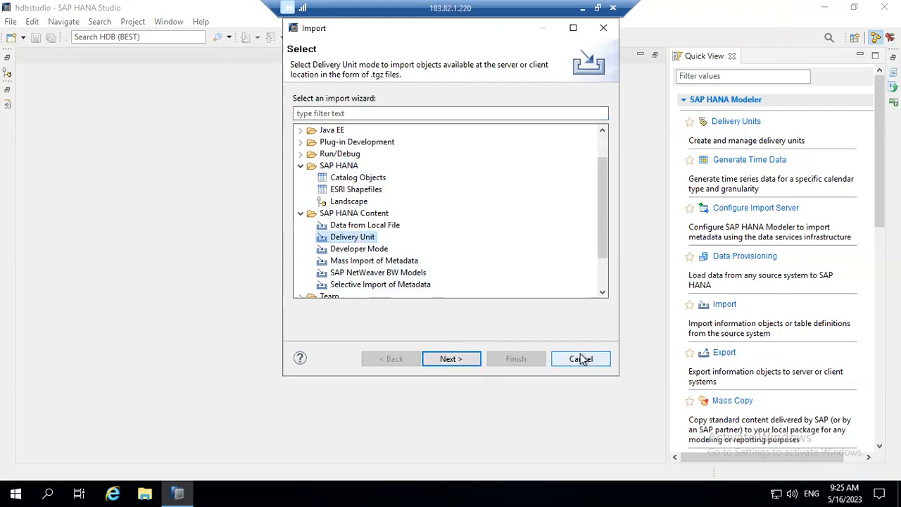
{"action": "left_click", "coordinate": [476, 360]}
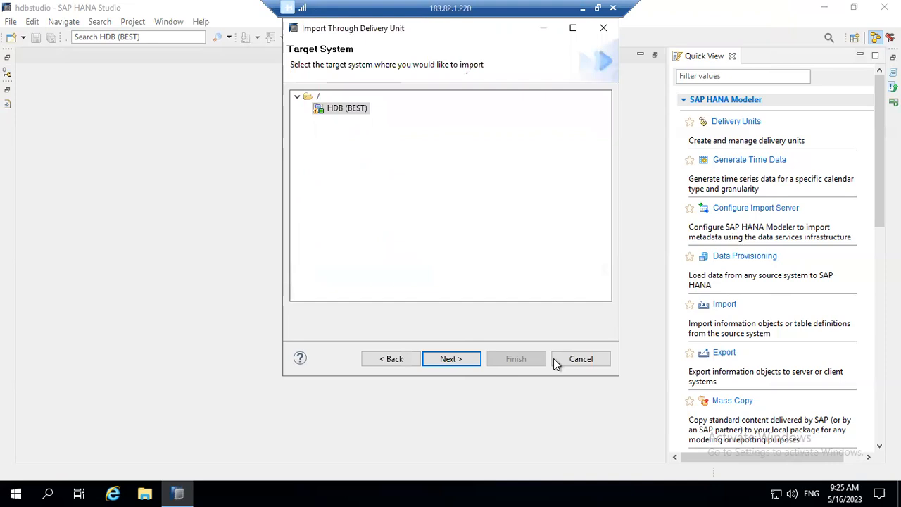
{"action": "left_click", "coordinate": [344, 109]}
{"action": "left_click", "coordinate": [470, 358]}
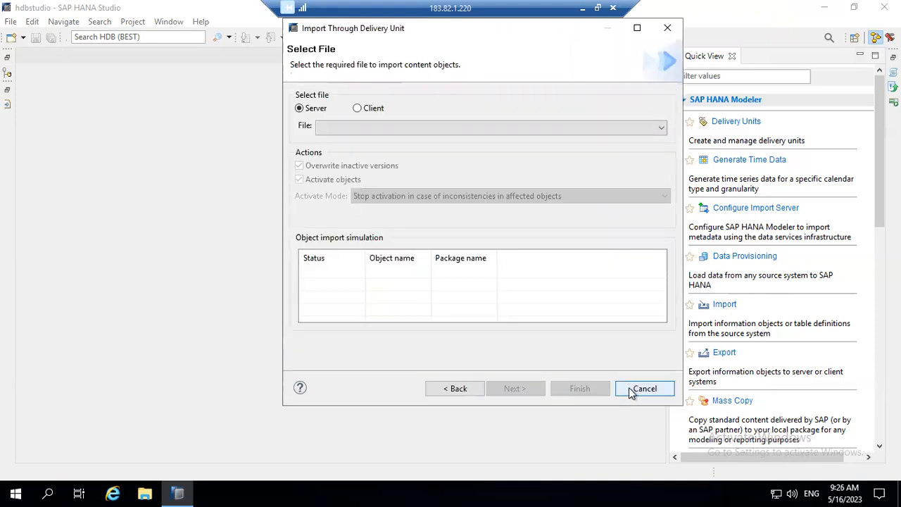
{"action": "left_click", "coordinate": [632, 389]}
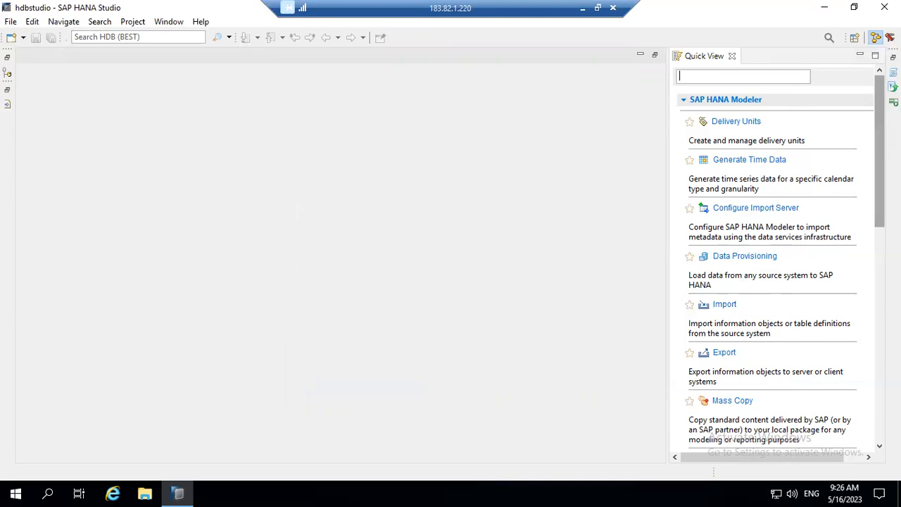
Minimize the SAP HANA Studio window to reveal the Windows desktop.
{"action": "mouse_move", "coordinate": [879, 150]}
{"action": "left_mouse_down"}
{"action": "mouse_move", "coordinate": [879, 362]}
{"action": "mouse_move", "coordinate": [879, 151]}
{"action": "left_mouse_up"}
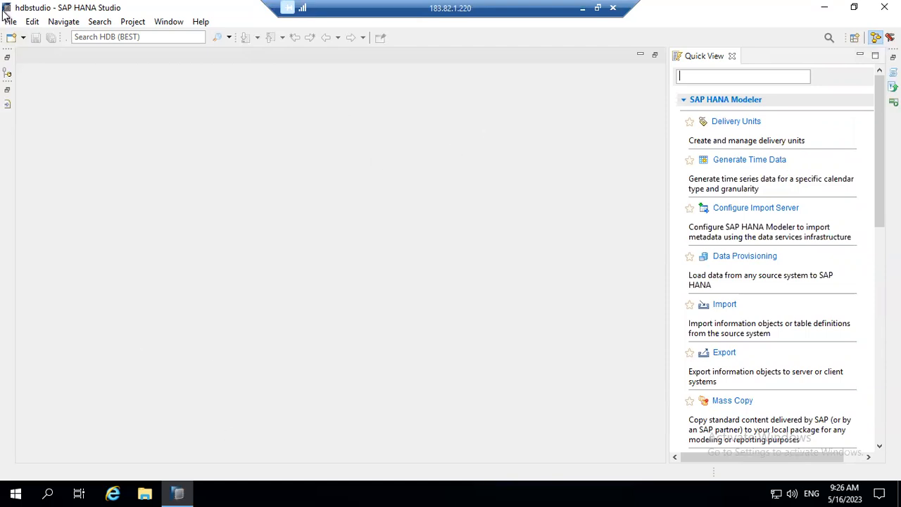
{"action": "left_click", "coordinate": [823, 10]}
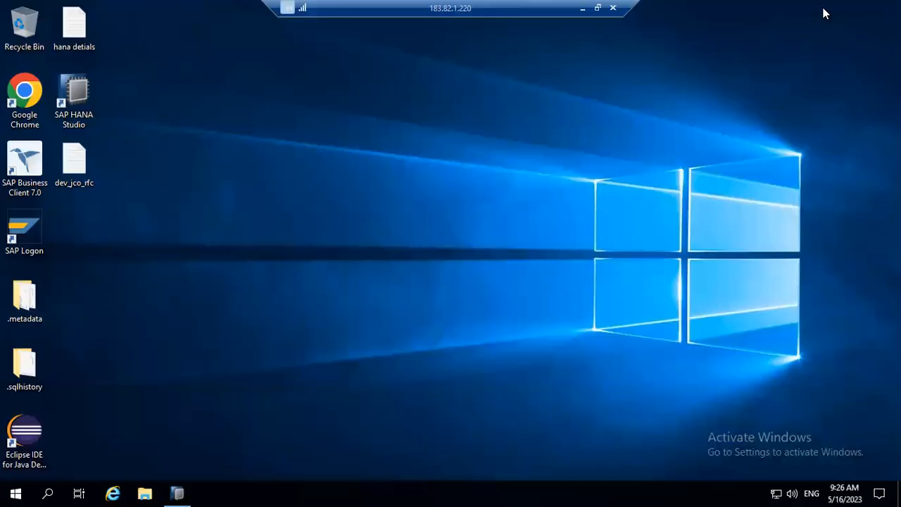
Bring up the s4hana logon screen with the remembered user name, then open the hana detials notes.
{"action": "double_click", "coordinate": [33, 232]}
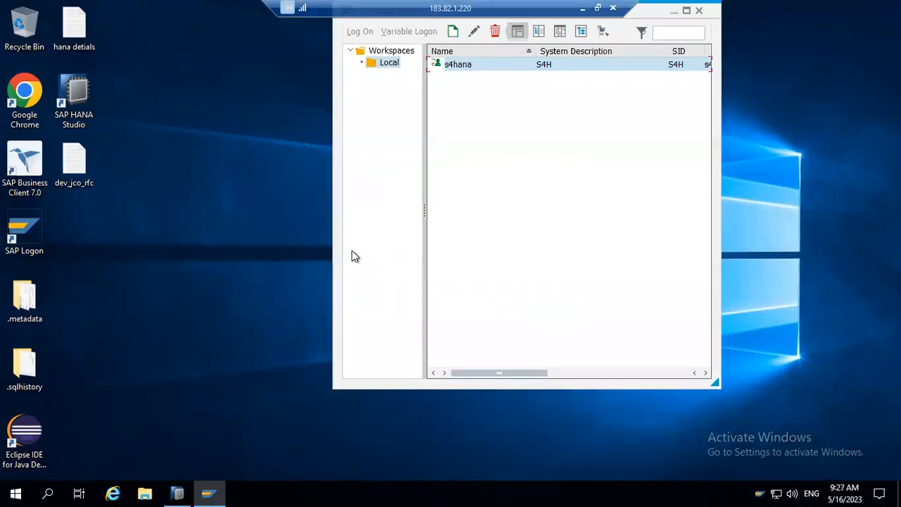
{"action": "double_click", "coordinate": [507, 68]}
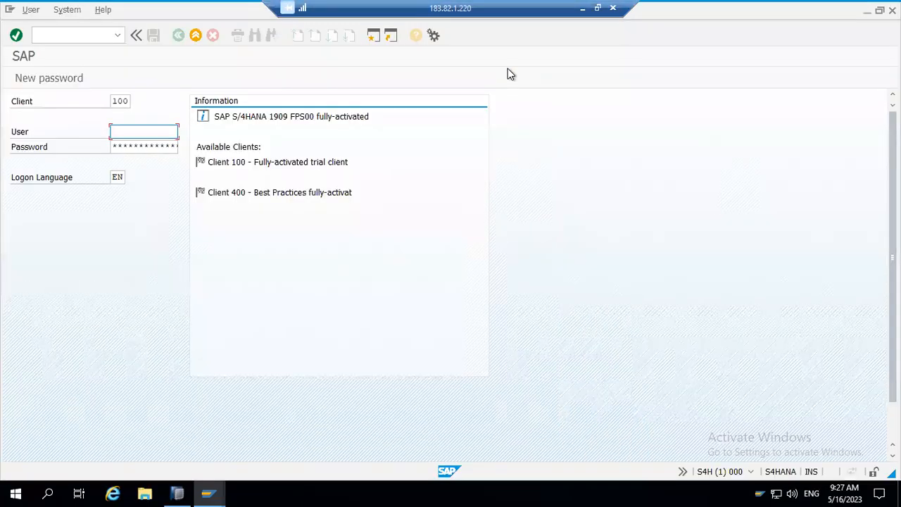
{"action": "left_click", "coordinate": [178, 136]}
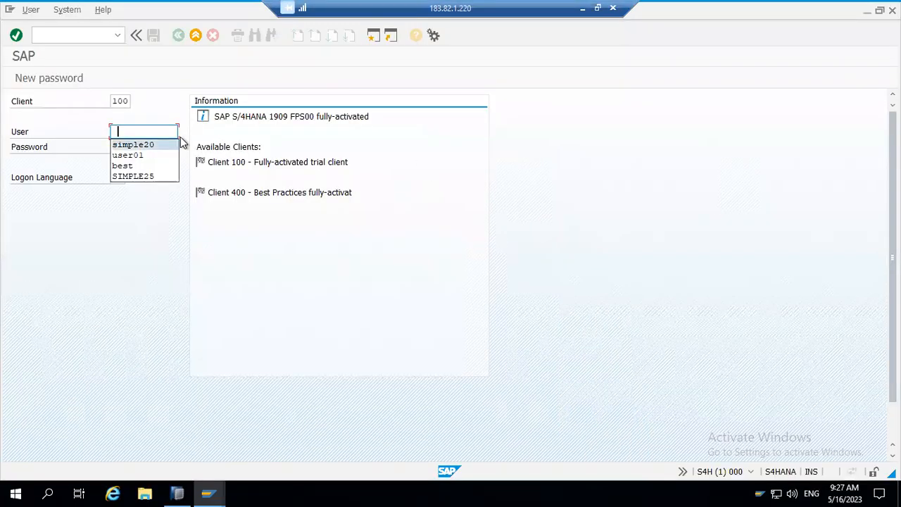
{"action": "key", "text": "Return"}
{"action": "key", "text": "Tab"}
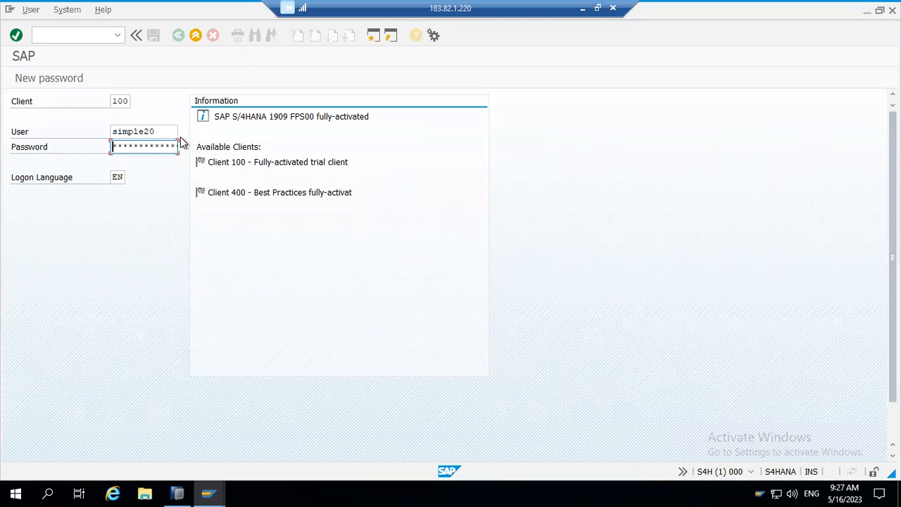
{"action": "key", "text": "super+d"}
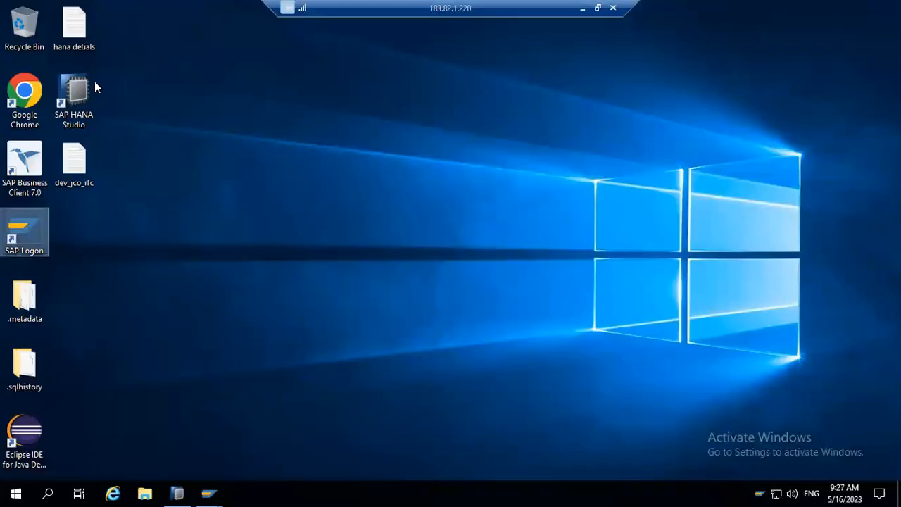
{"action": "double_click", "coordinate": [76, 41]}
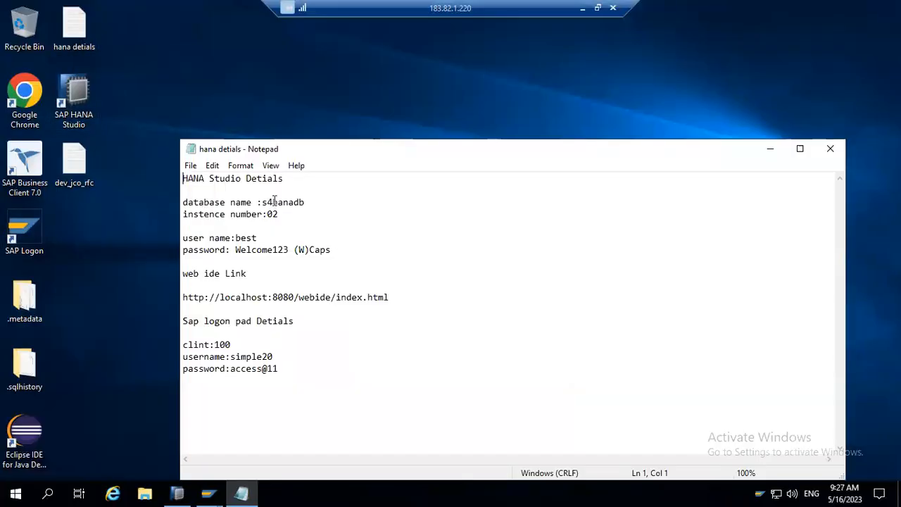
Select the SAP logon password in the notes and bring the SAP logon screen back.
{"action": "left_click_drag", "start_coordinate": [279, 373], "coordinate": [230, 369]}
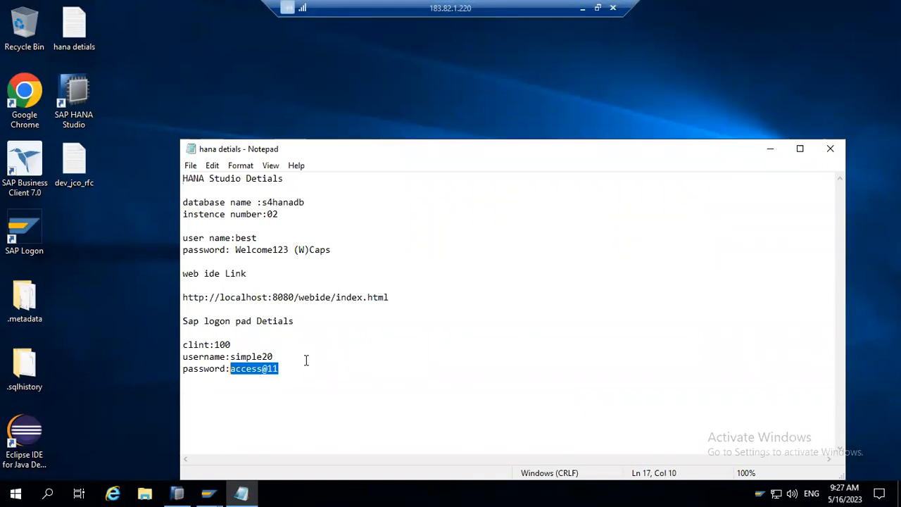
{"action": "left_click", "coordinate": [209, 494]}
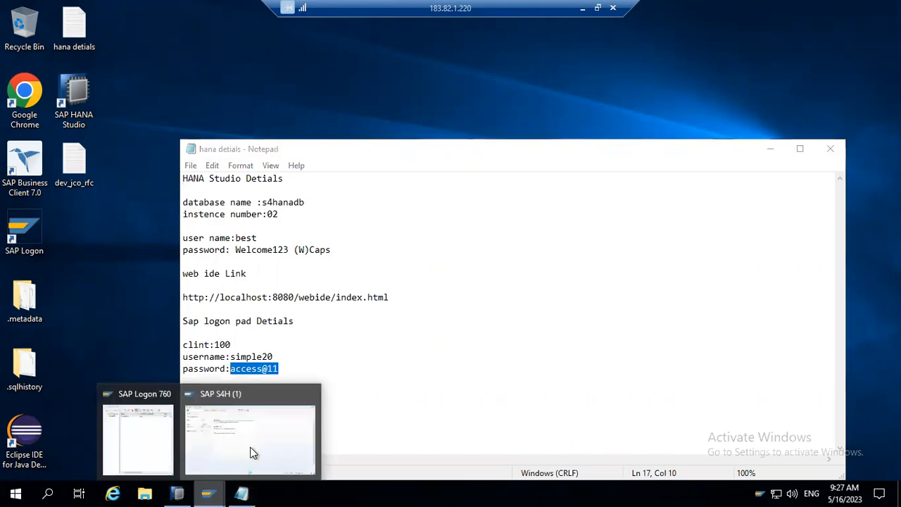
{"action": "left_click", "coordinate": [252, 452]}
Log on to client 100 and start the dbacockpit transaction.
{"action": "key", "text": "Return"}
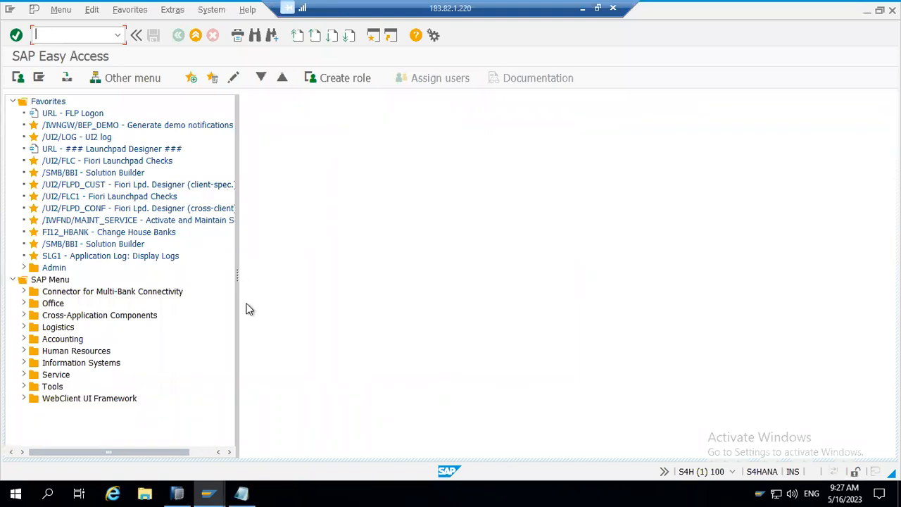
{"action": "type", "text": "dbacop"}
{"action": "key", "text": "BackSpace"}
{"action": "type", "text": "ckpit"}
{"action": "key", "text": "Return"}
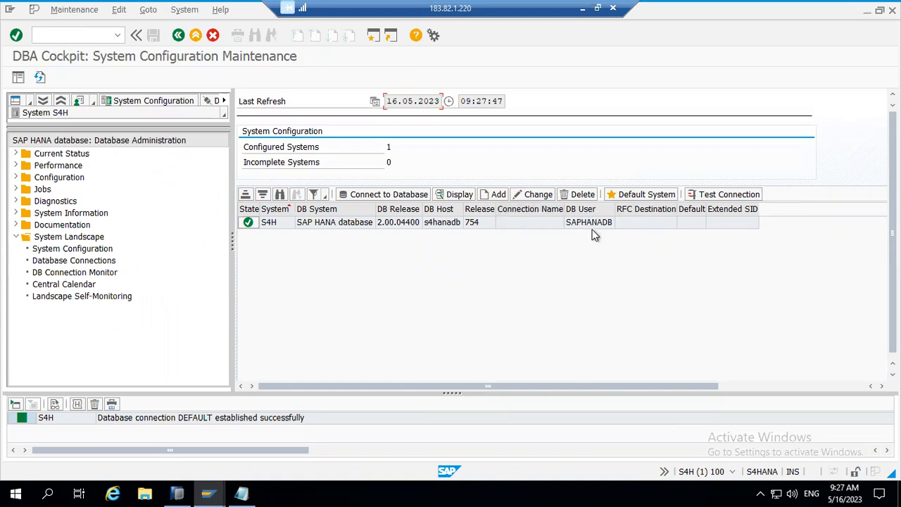
{"action": "left_click", "coordinate": [574, 224]}
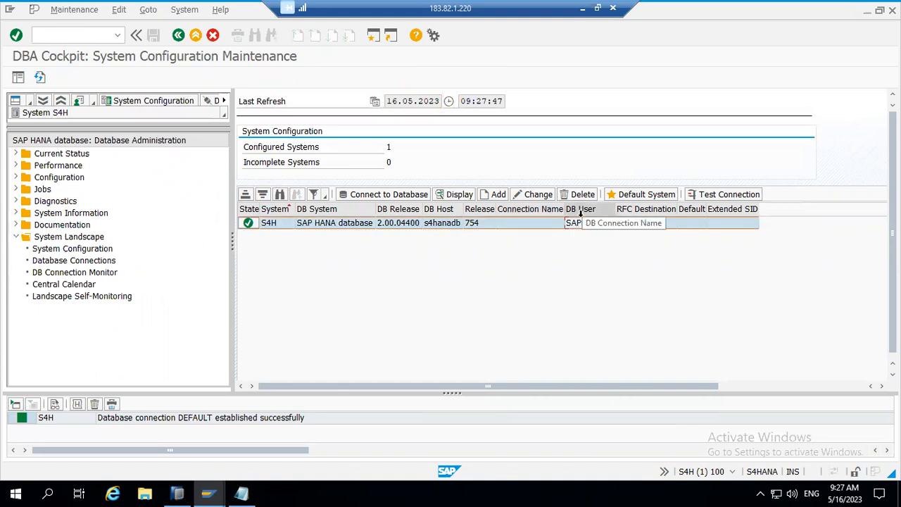
{"action": "left_click", "coordinate": [716, 210]}
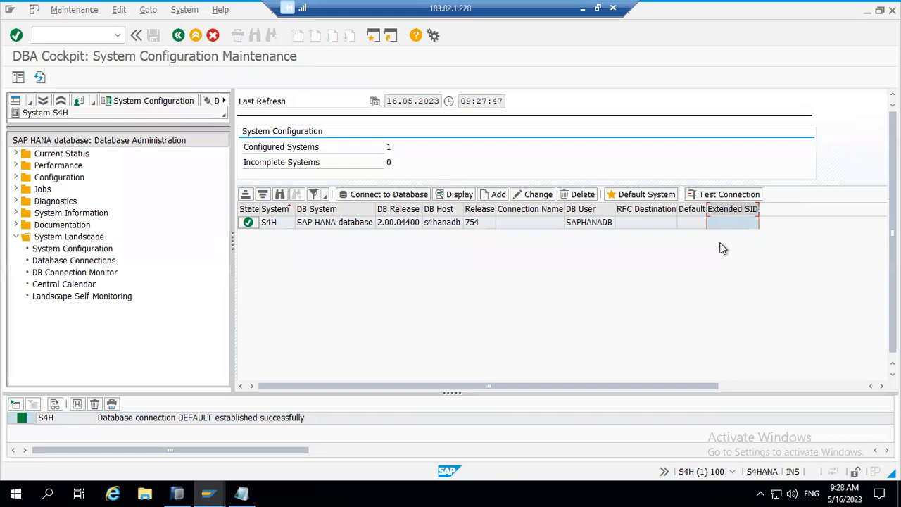
{"action": "left_click", "coordinate": [600, 212]}
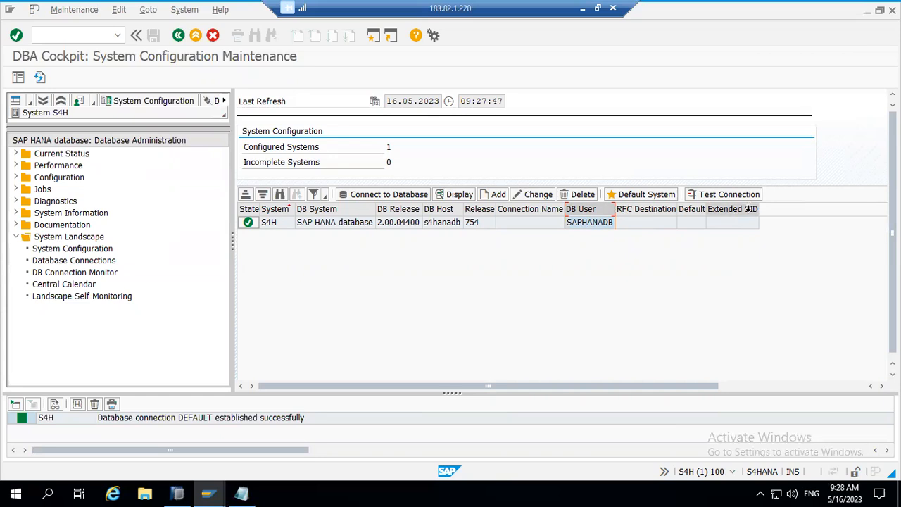
{"action": "left_click", "coordinate": [750, 207]}
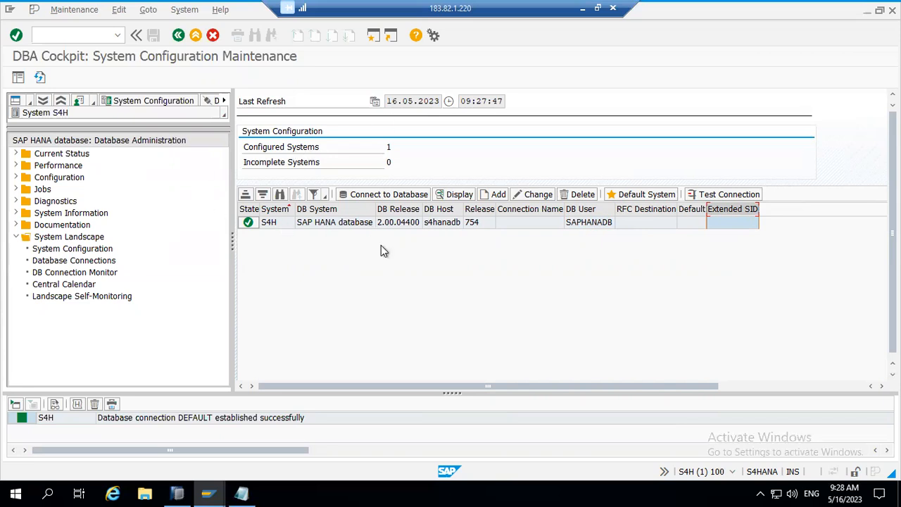
{"action": "left_click", "coordinate": [52, 152]}
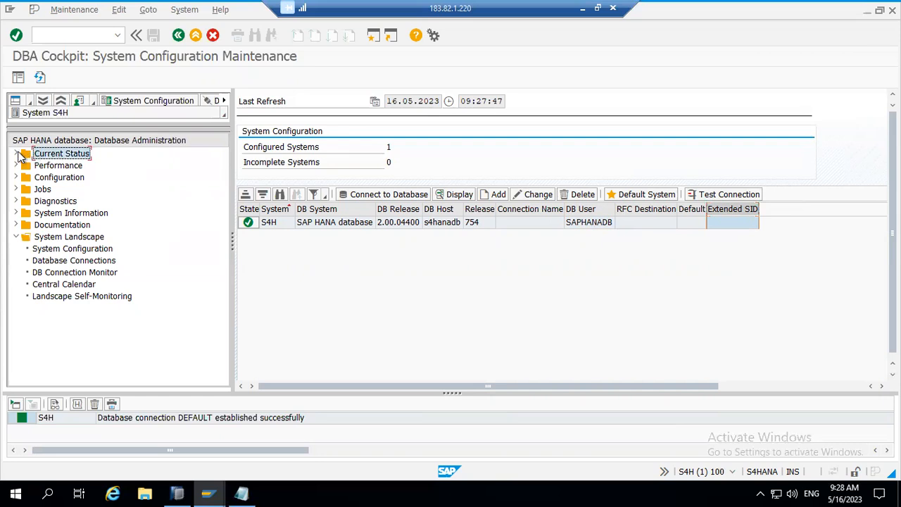
Expand Current Status in the DBA Cockpit tree and show its Overview.
{"action": "left_click", "coordinate": [17, 154]}
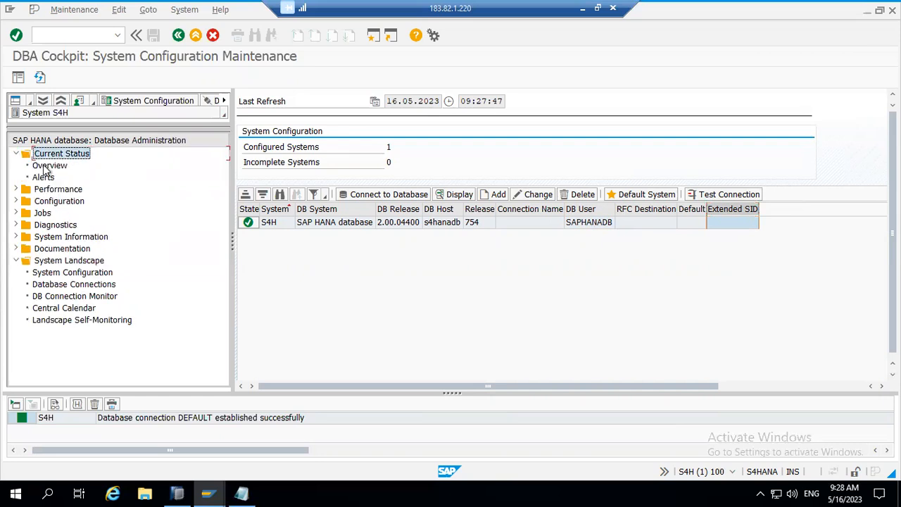
{"action": "left_click", "coordinate": [45, 167]}
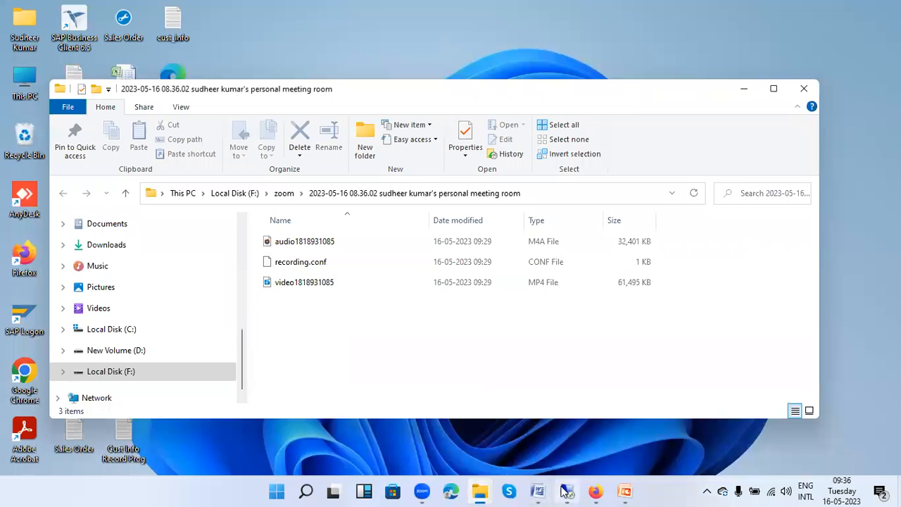
{"action": "left_click", "coordinate": [423, 491]}
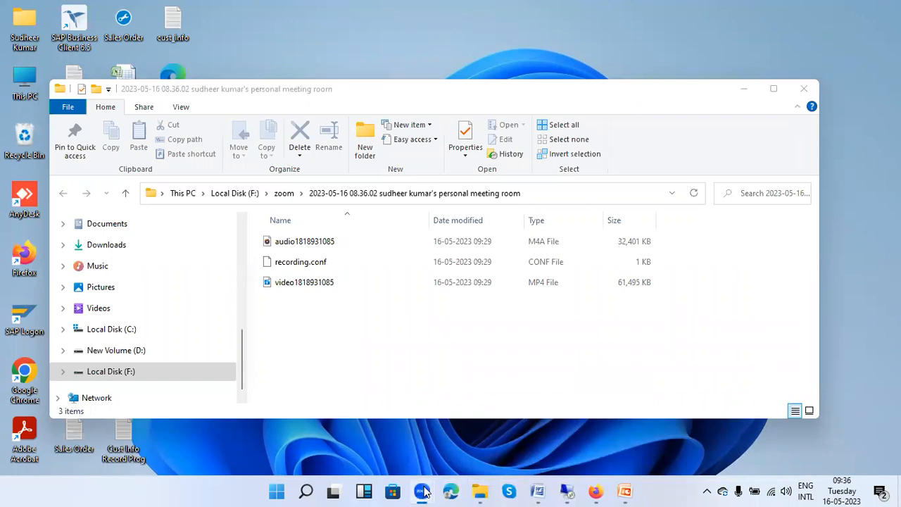